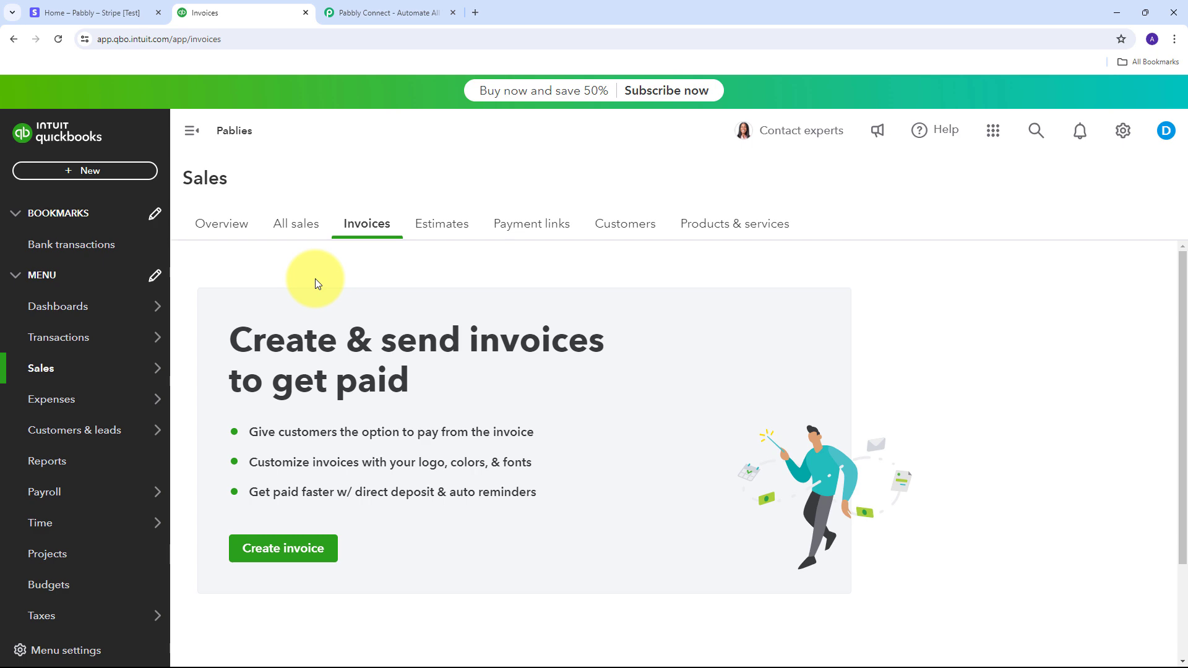
Step: Look over the Stripe test dashboard and QuickBooks invoices tabs, ending on the Pabbly Connect homepage
{"action": "left_click", "coordinate": [374, 5]}
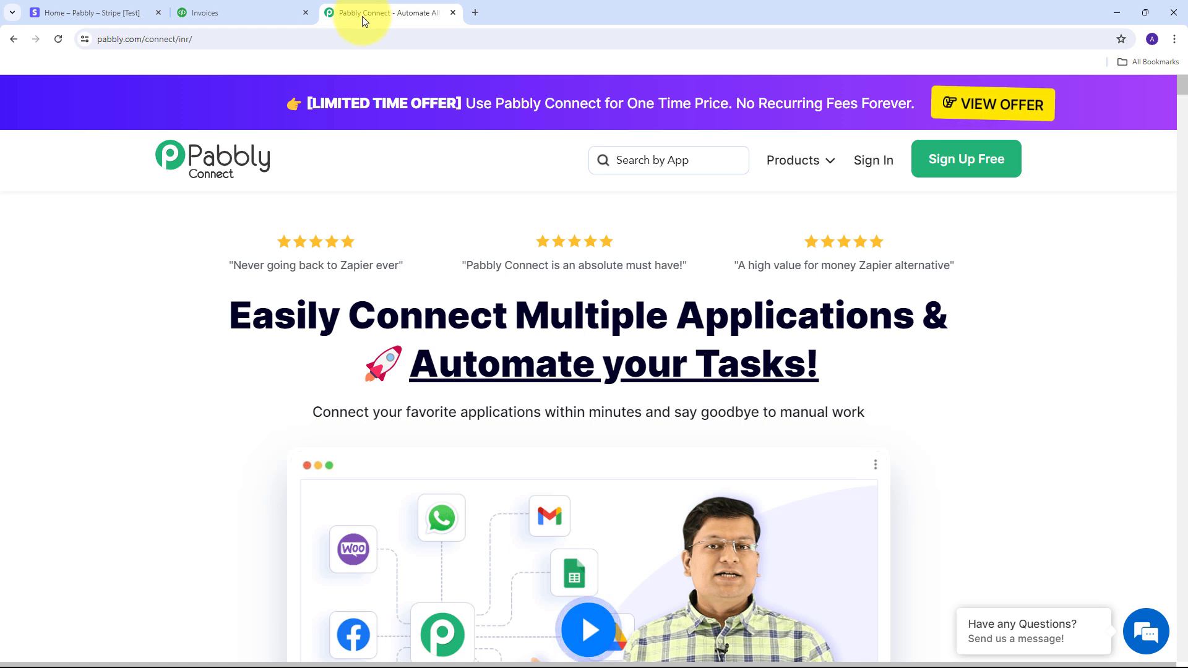
{"action": "left_click", "coordinate": [48, 4]}
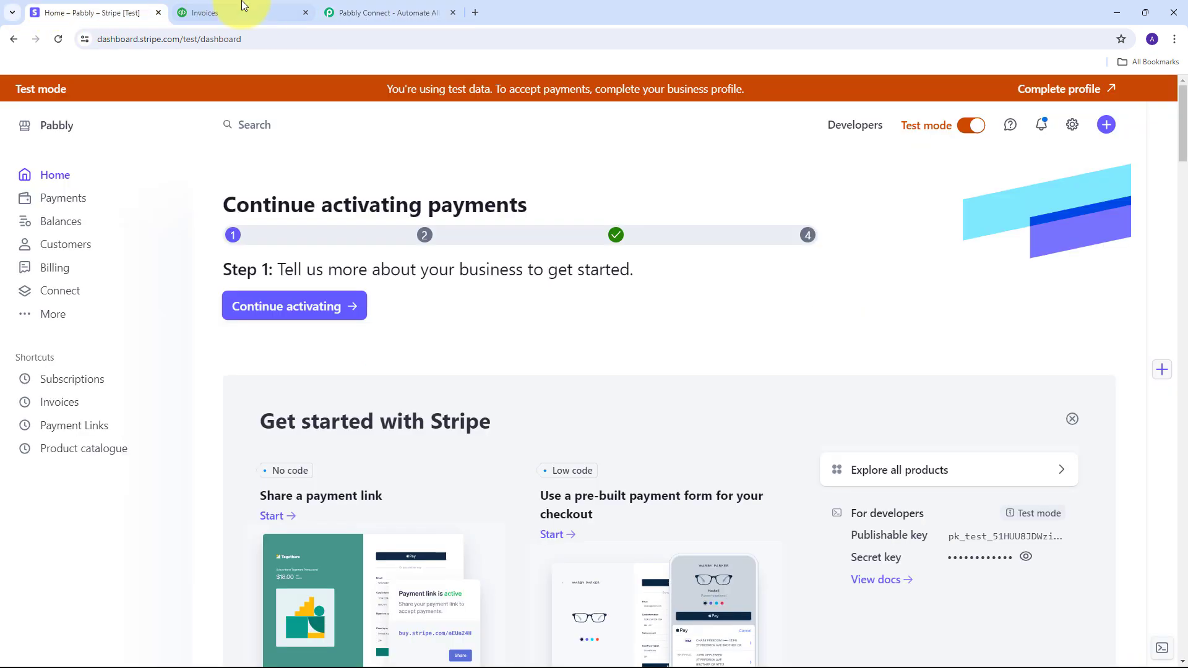
{"action": "left_click", "coordinate": [261, 5]}
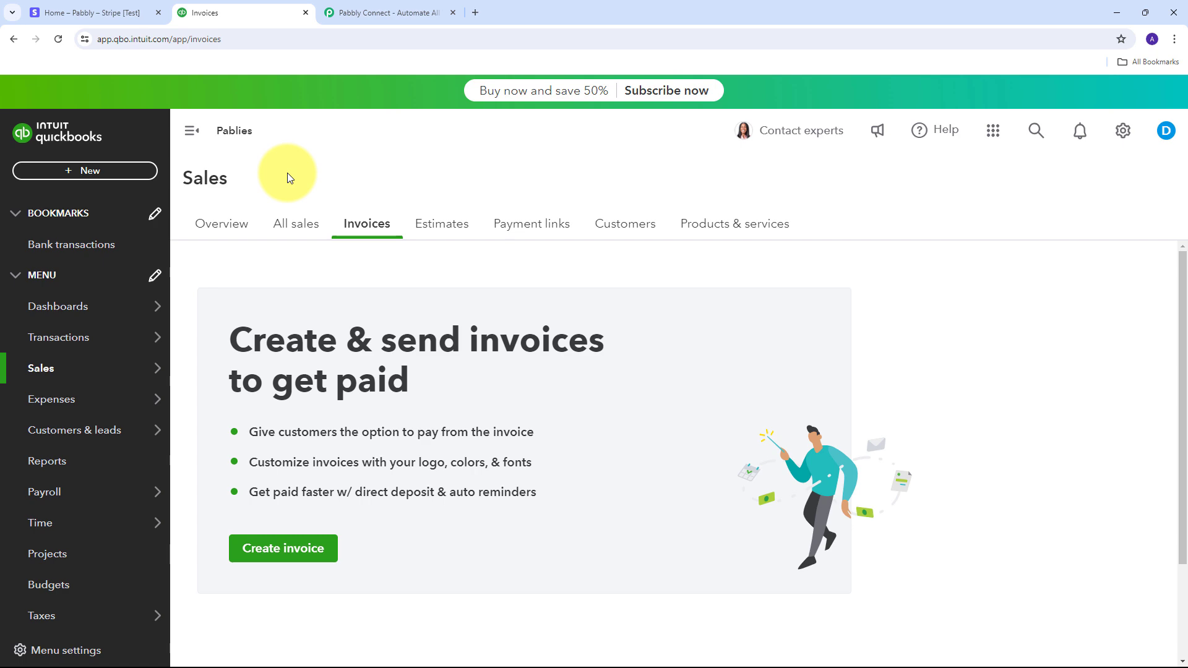
{"action": "left_click", "coordinate": [365, 6]}
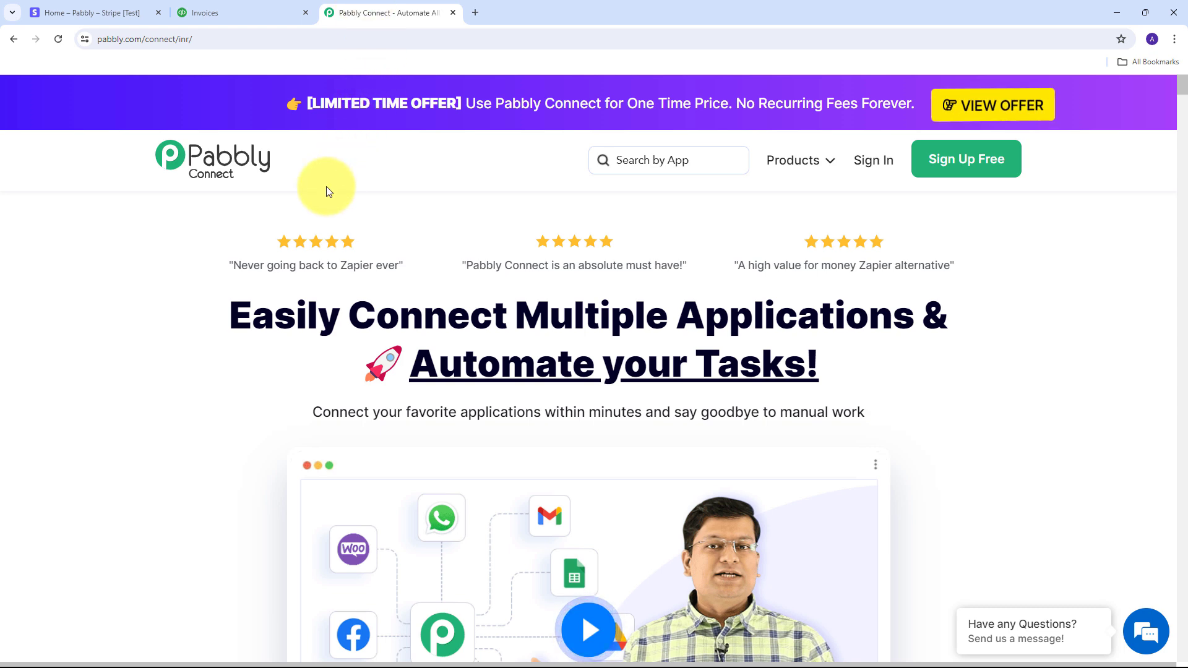
{"action": "left_click", "coordinate": [236, 8]}
{"action": "key", "text": "ctrl+shift+Tab"}
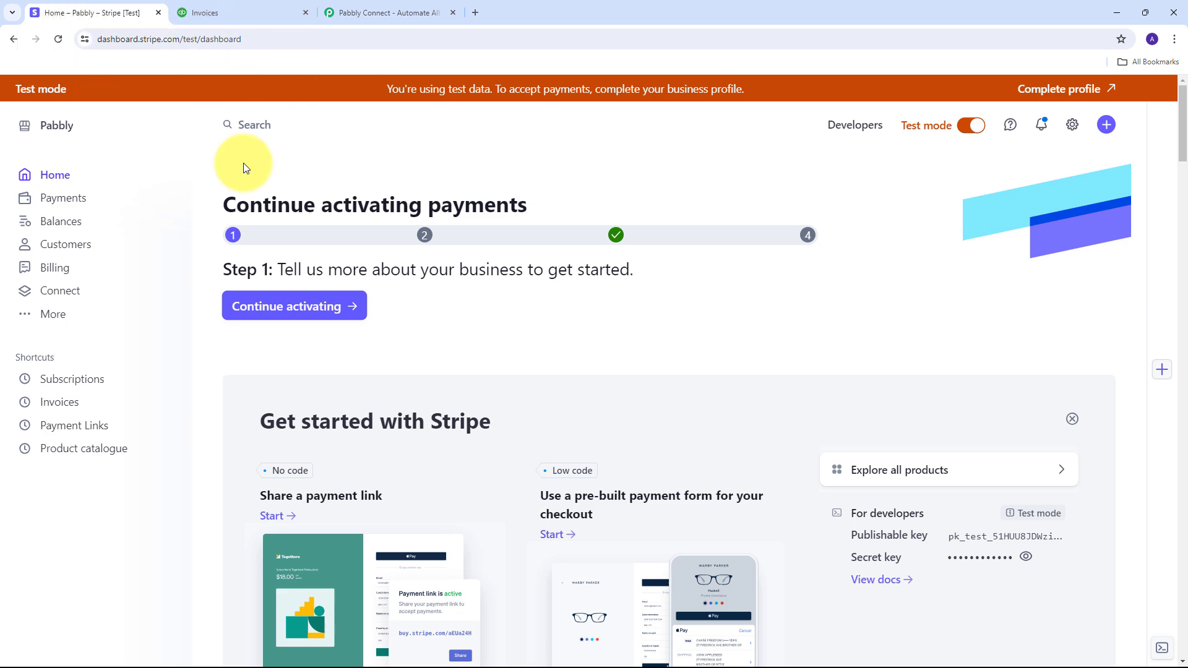
{"action": "left_click", "coordinate": [358, 10]}
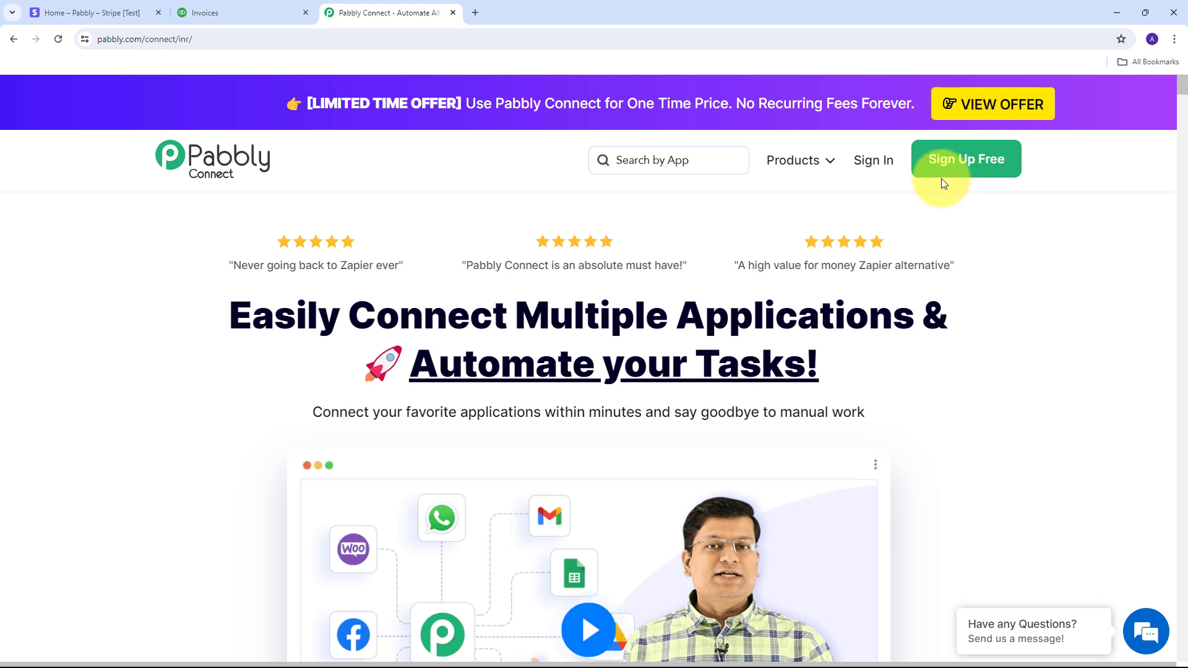
Step: Sign in to Pabbly and launch Pabbly Connect from the All Pabbly Apps page
{"action": "left_click", "coordinate": [869, 169]}
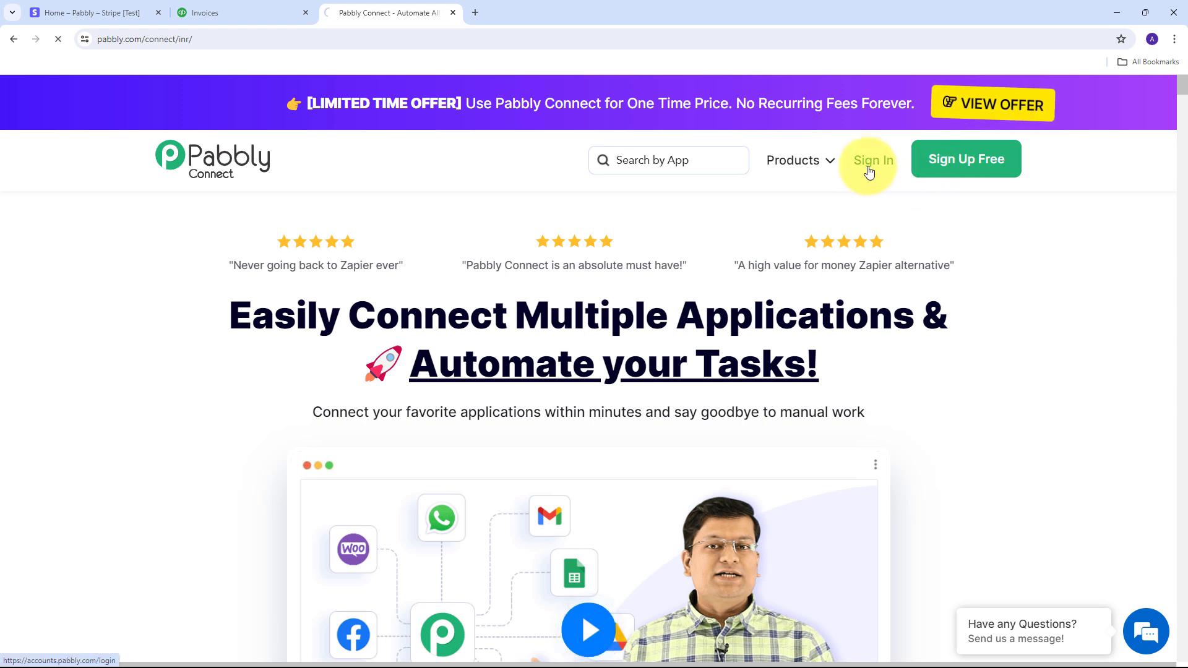
{"action": "scroll", "coordinate": [555, 226], "scroll_direction": "down", "scroll_amount": 2}
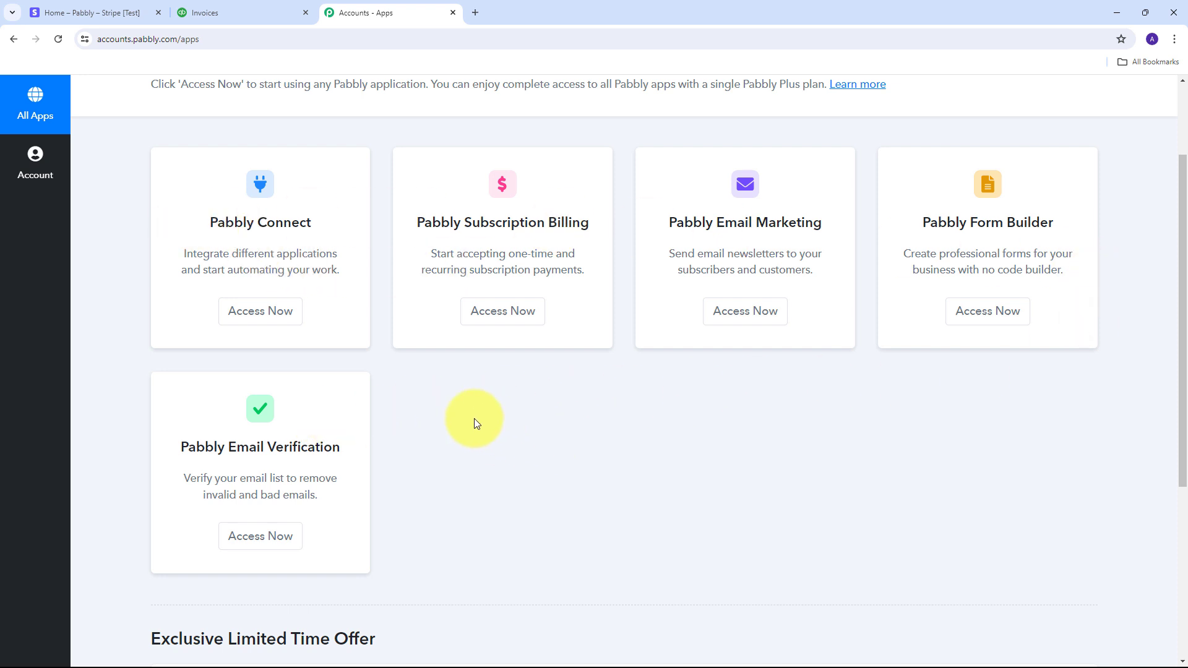
{"action": "scroll", "coordinate": [474, 418], "scroll_direction": "up", "scroll_amount": 2}
{"action": "left_click_drag", "start_coordinate": [197, 353], "coordinate": [353, 352]}
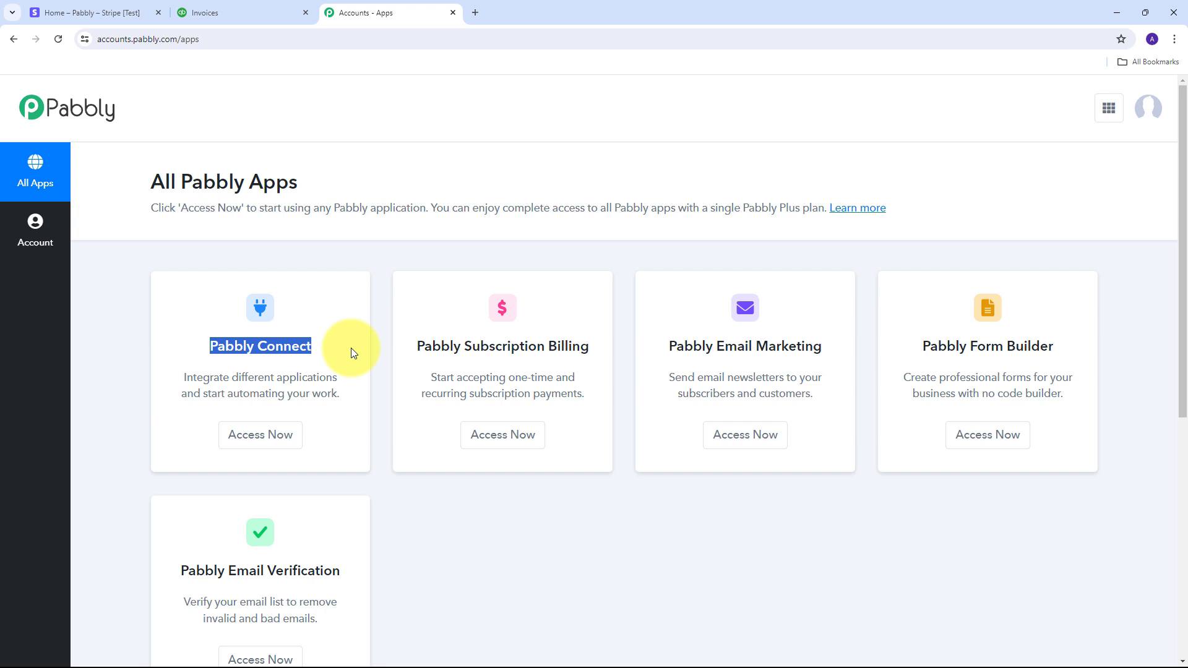
{"action": "left_click", "coordinate": [261, 436]}
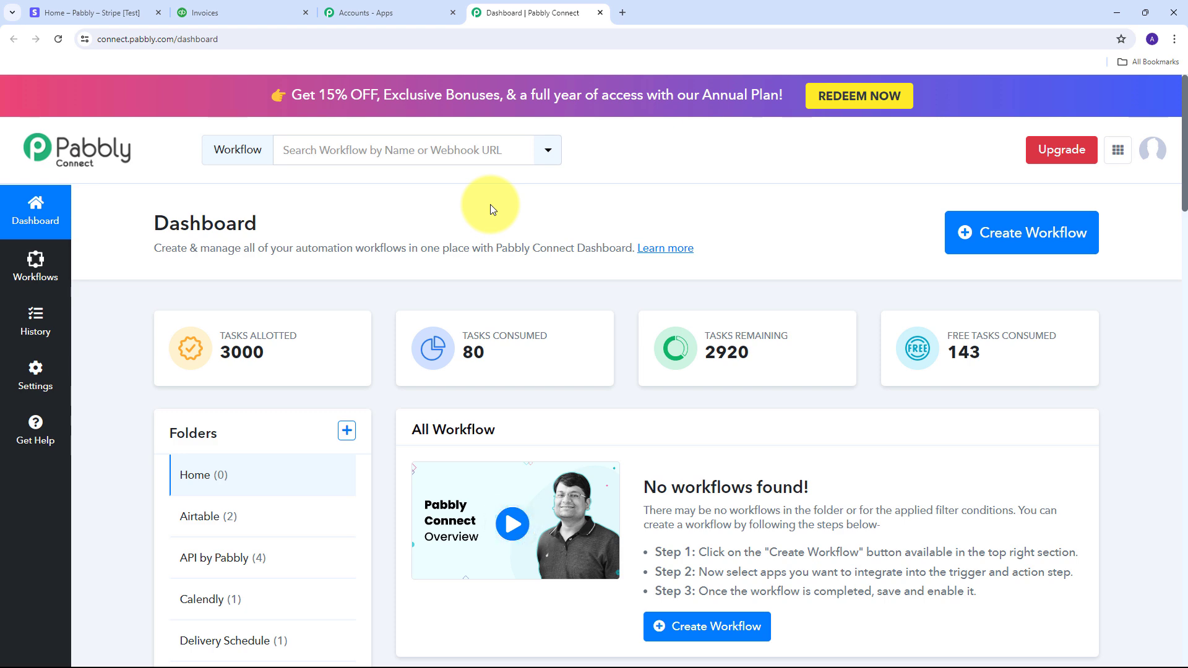
Step: Create a workflow named 'Automatically Create QuickBooks Invoice From Stripe Payment', filed under the Stripe folder
{"action": "left_click", "coordinate": [1012, 234]}
{"action": "left_click", "coordinate": [470, 331]}
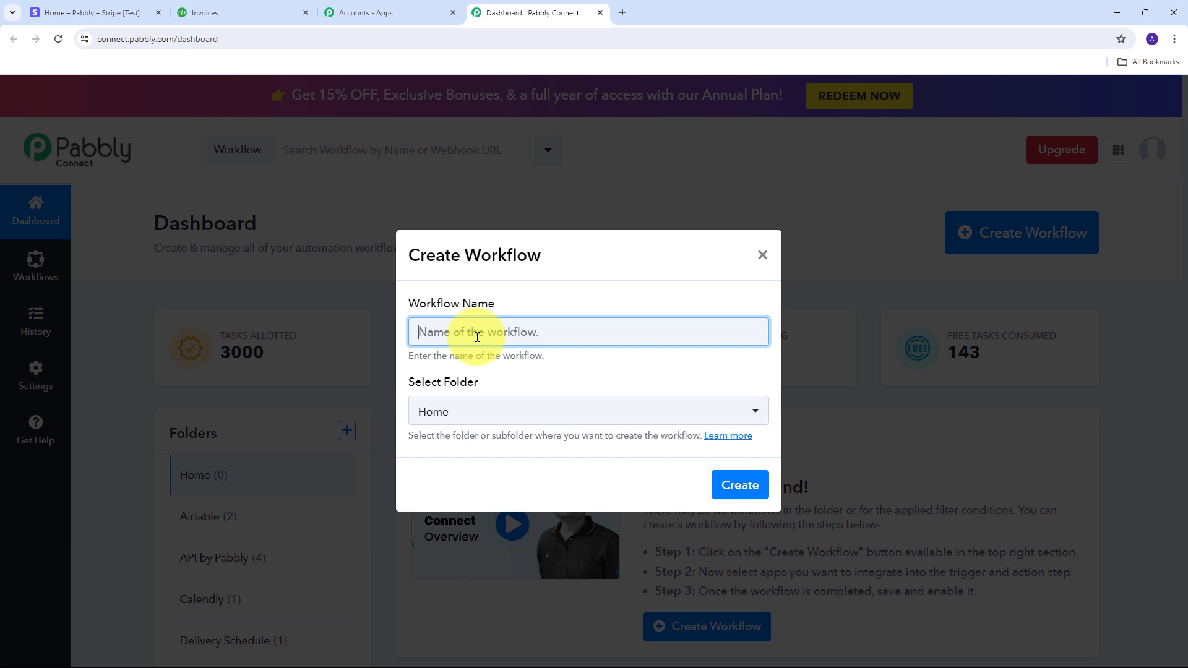
{"action": "type", "text": "Automatically Create QuickBooks Invoice From Stripe Payment"}
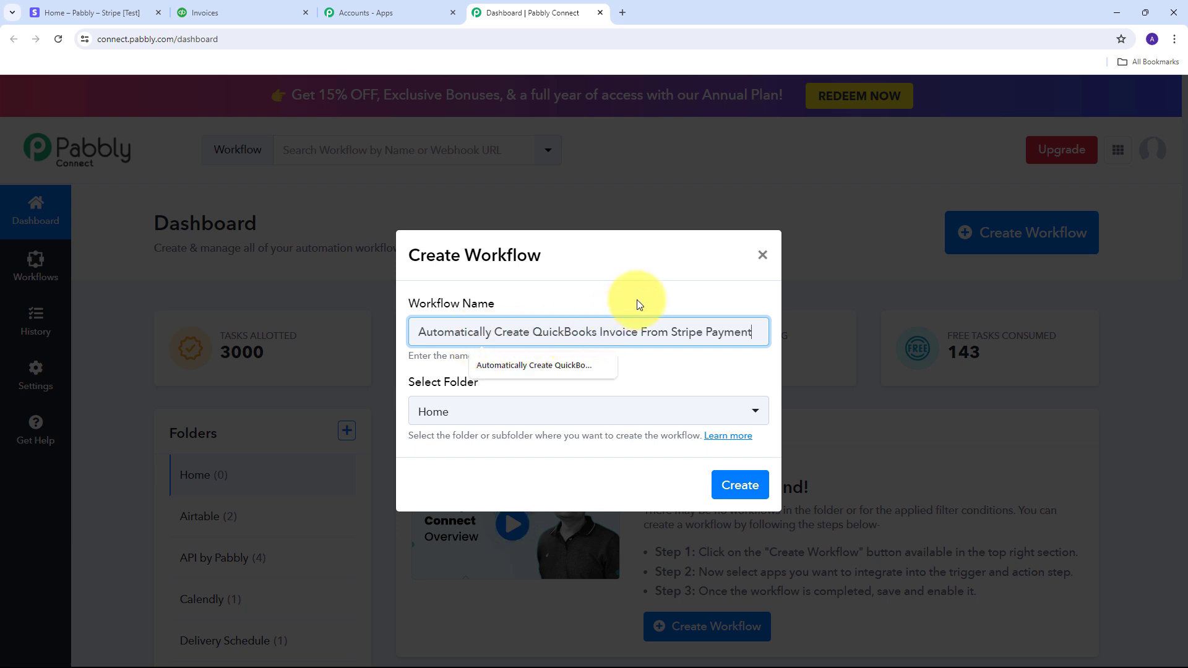
{"action": "left_click", "coordinate": [696, 371]}
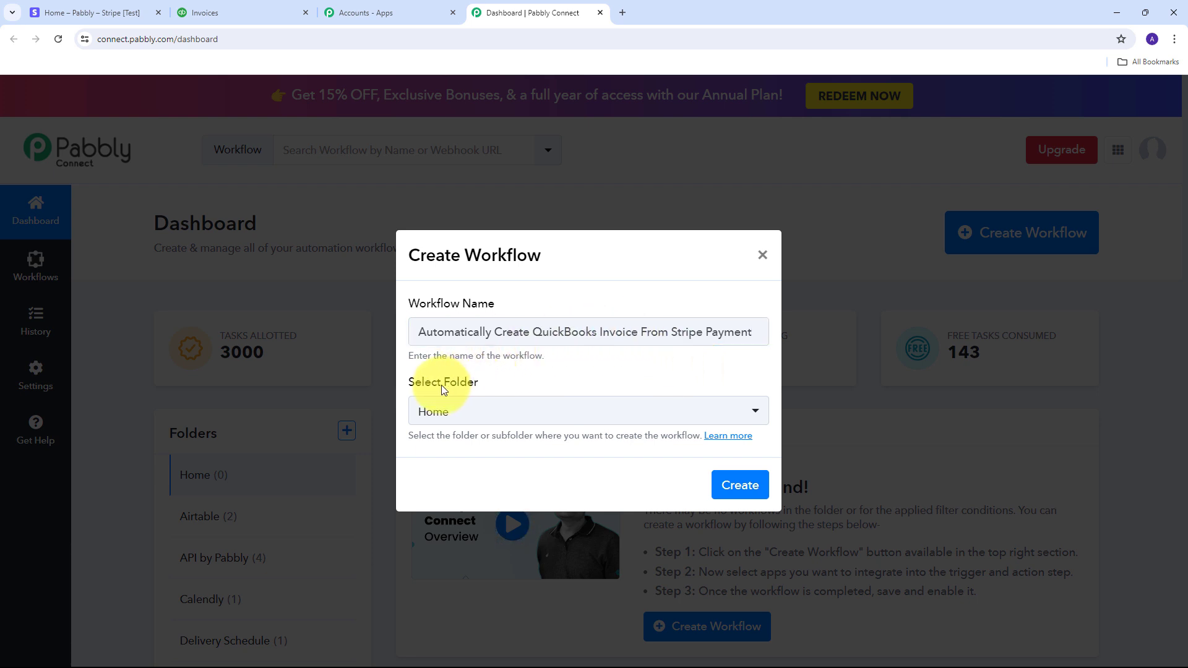
{"action": "left_click", "coordinate": [639, 413]}
{"action": "scroll", "coordinate": [591, 248], "scroll_direction": "down", "scroll_amount": 7}
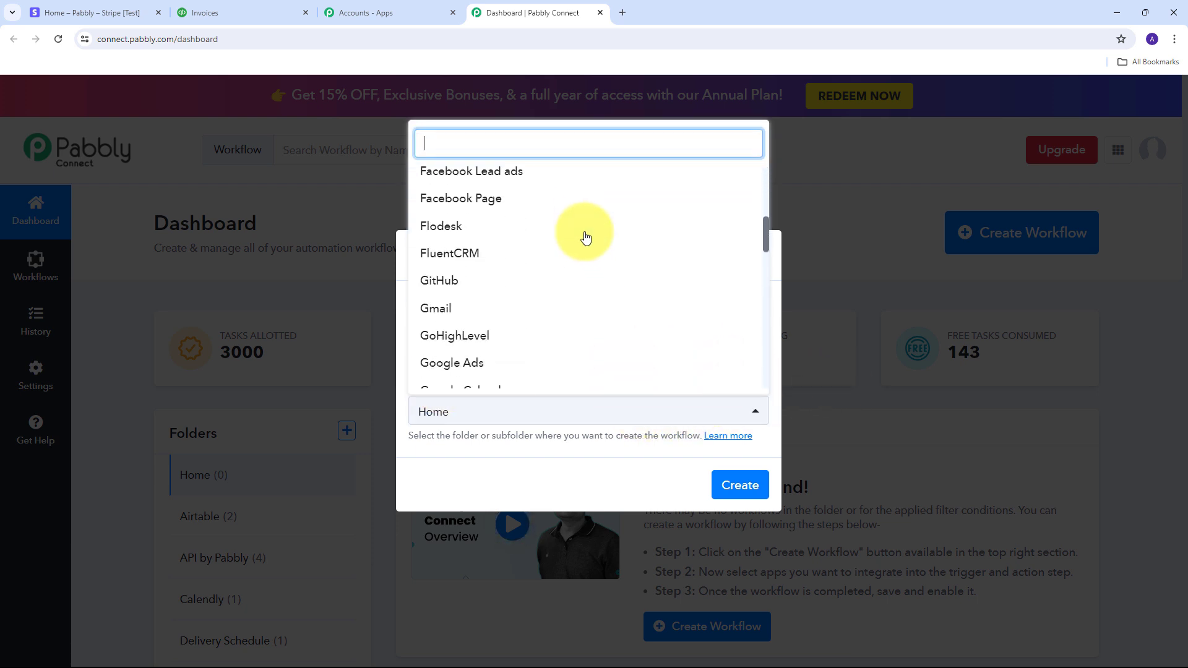
{"action": "scroll", "coordinate": [585, 237], "scroll_direction": "down", "scroll_amount": 6}
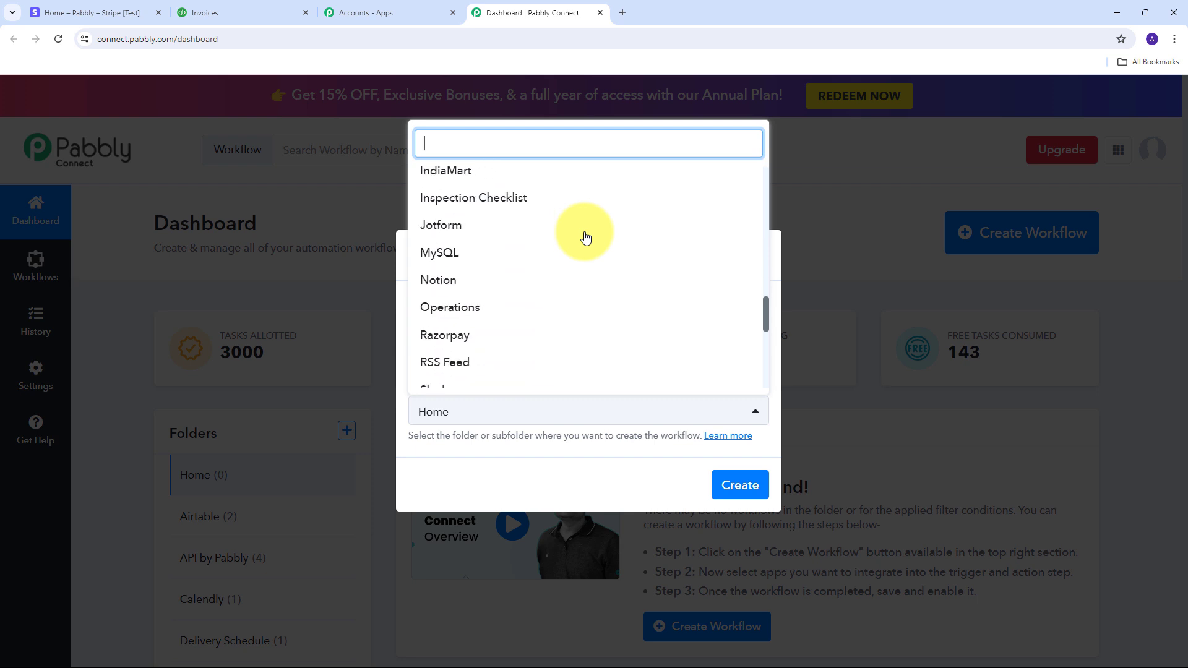
{"action": "scroll", "coordinate": [584, 235], "scroll_direction": "down", "scroll_amount": 4}
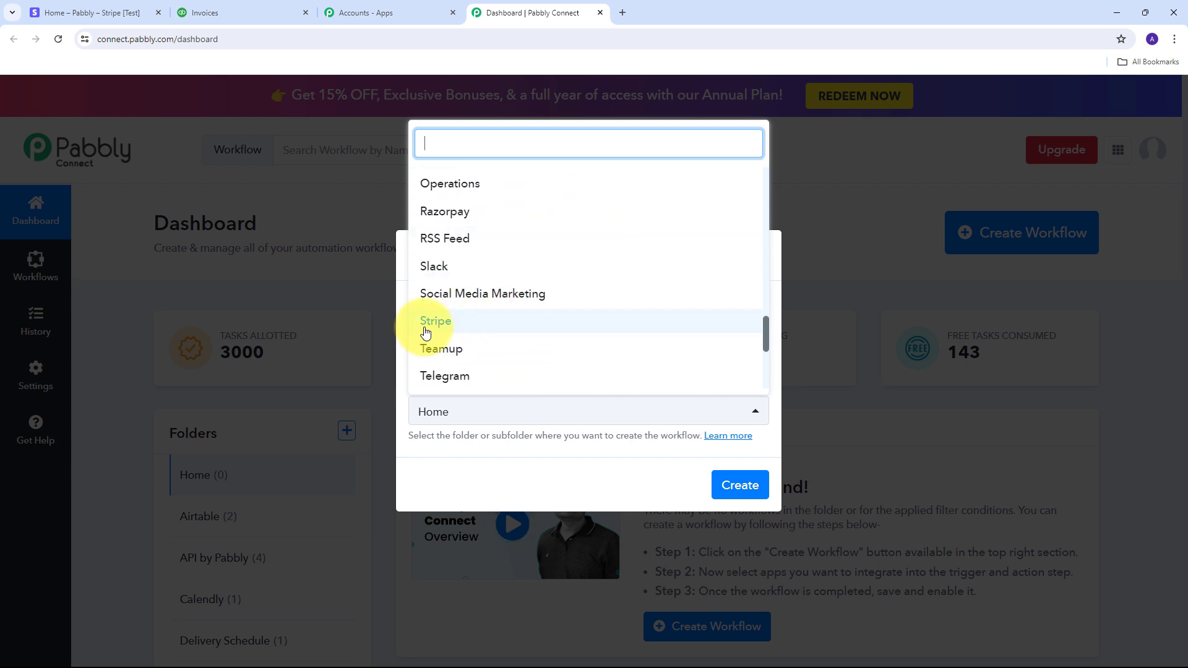
{"action": "left_click", "coordinate": [441, 322]}
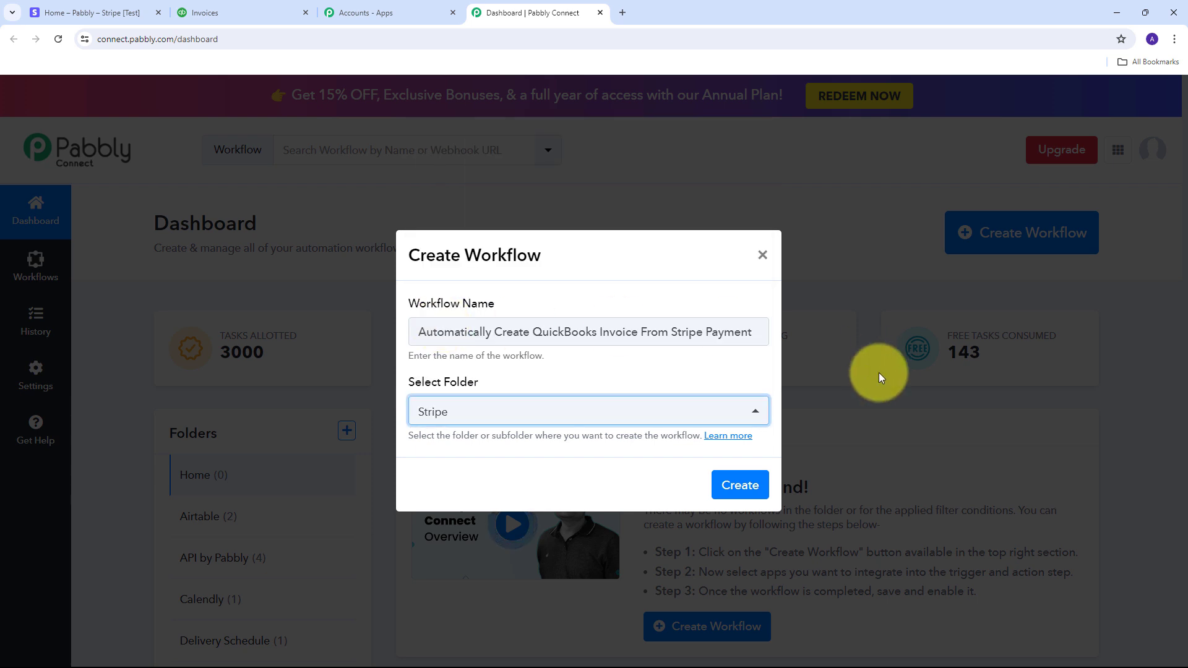
{"action": "left_click", "coordinate": [745, 494]}
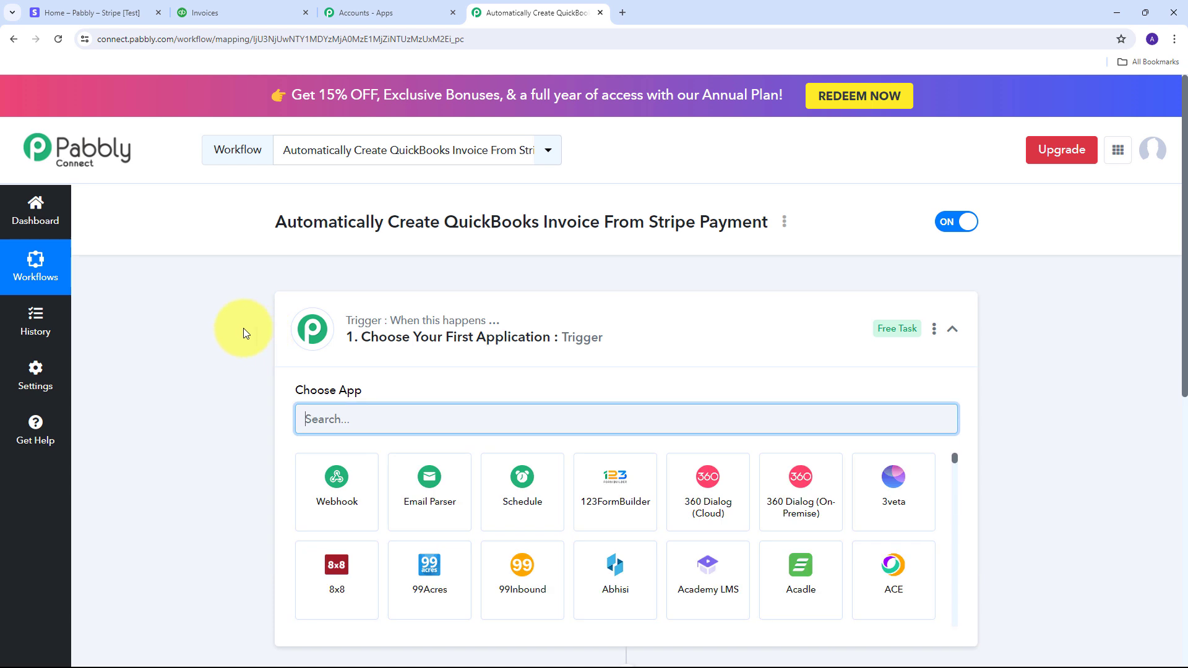
Step: Search for Stripe, choose it as the trigger app, and bring up its trigger events
{"action": "scroll", "coordinate": [188, 269], "scroll_direction": "down", "scroll_amount": 3}
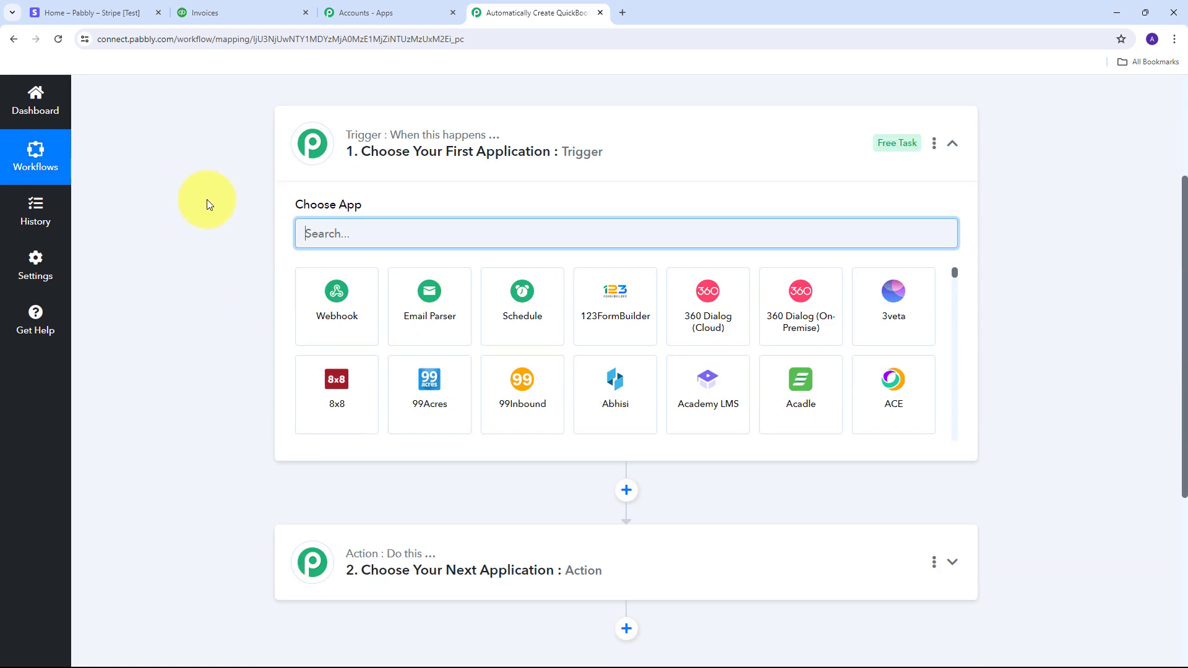
{"action": "mouse_move", "coordinate": [362, 557]}
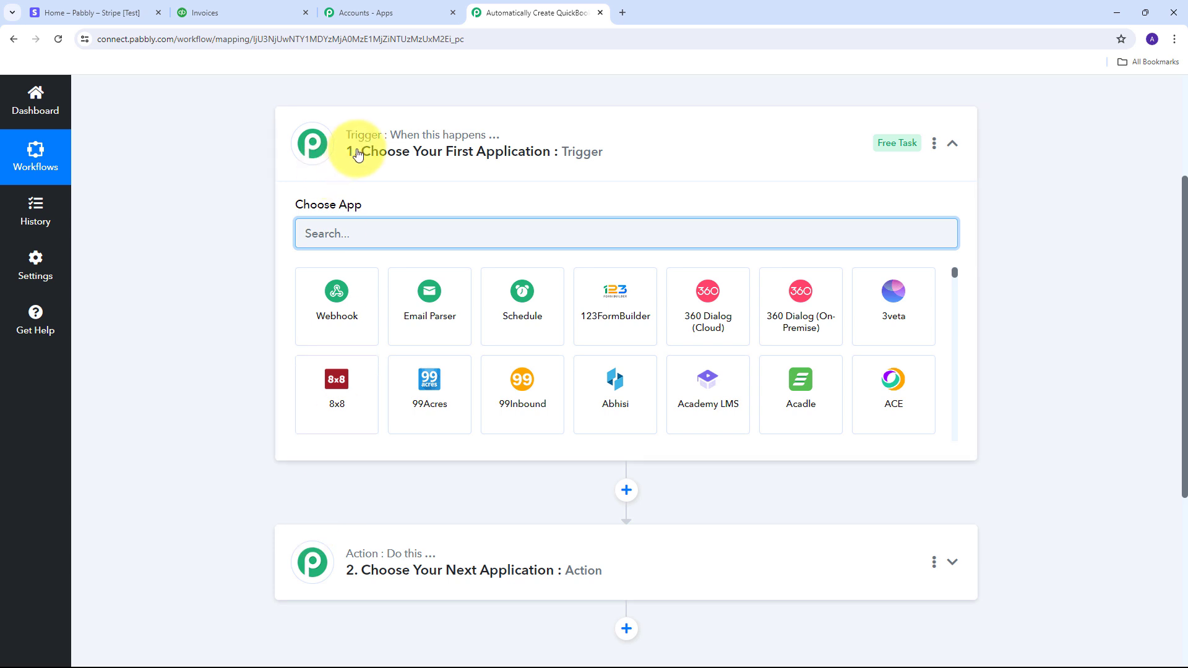
{"action": "mouse_move", "coordinate": [421, 140]}
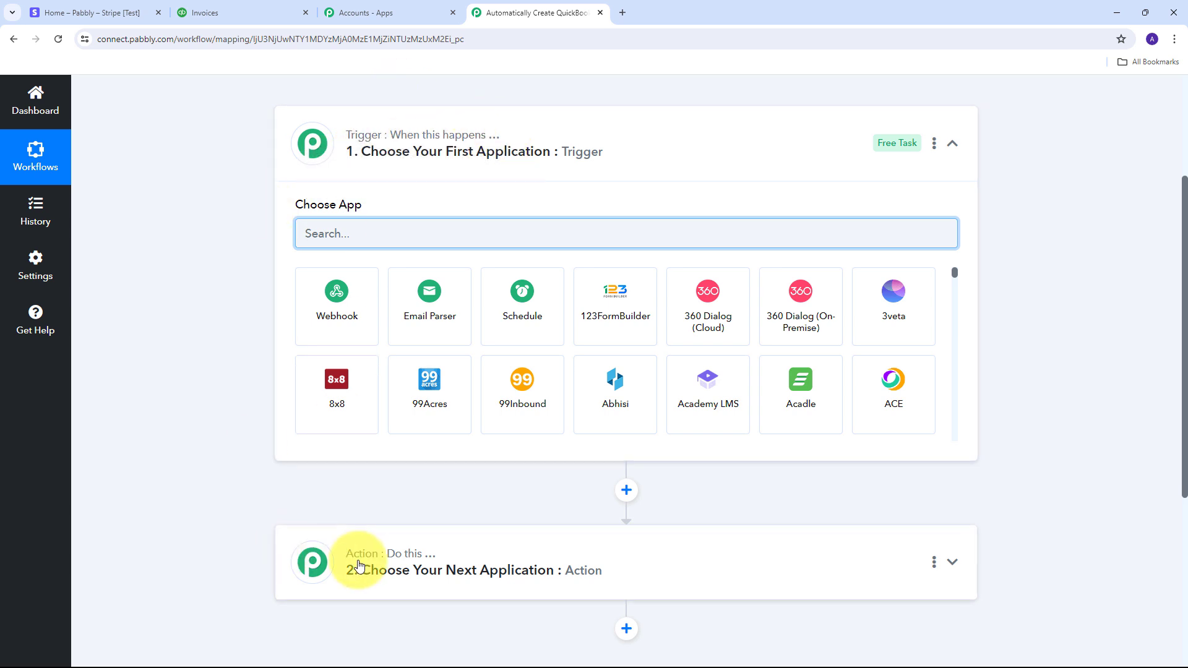
{"action": "mouse_move", "coordinate": [353, 141]}
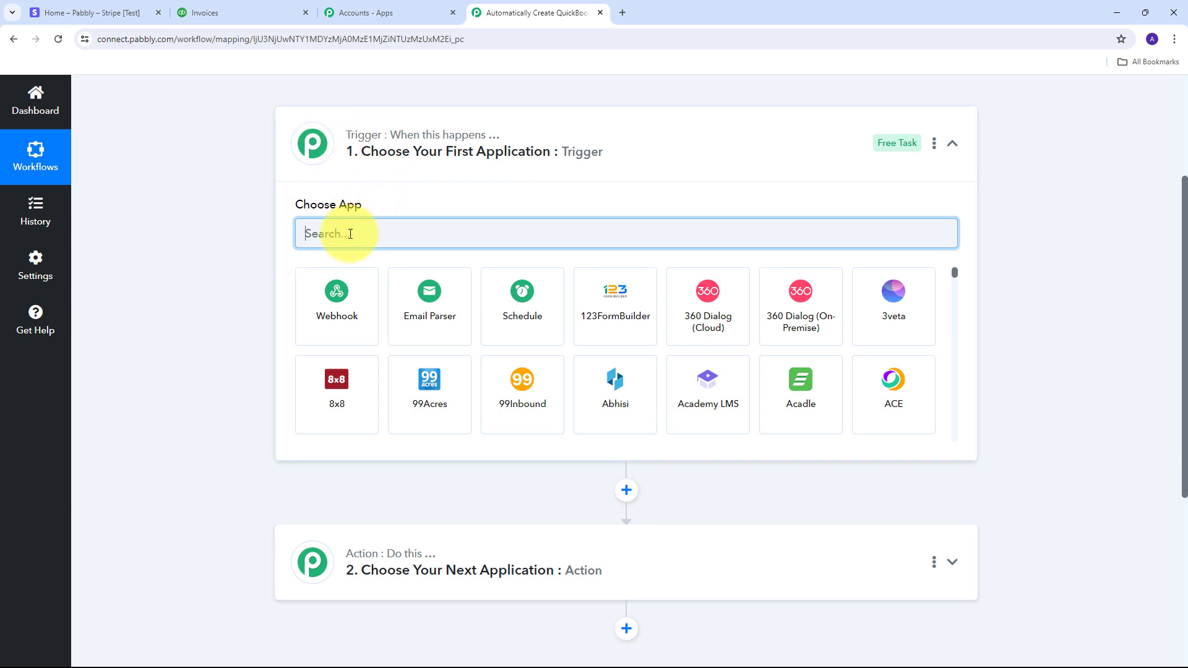
{"action": "type", "text": "Stripe"}
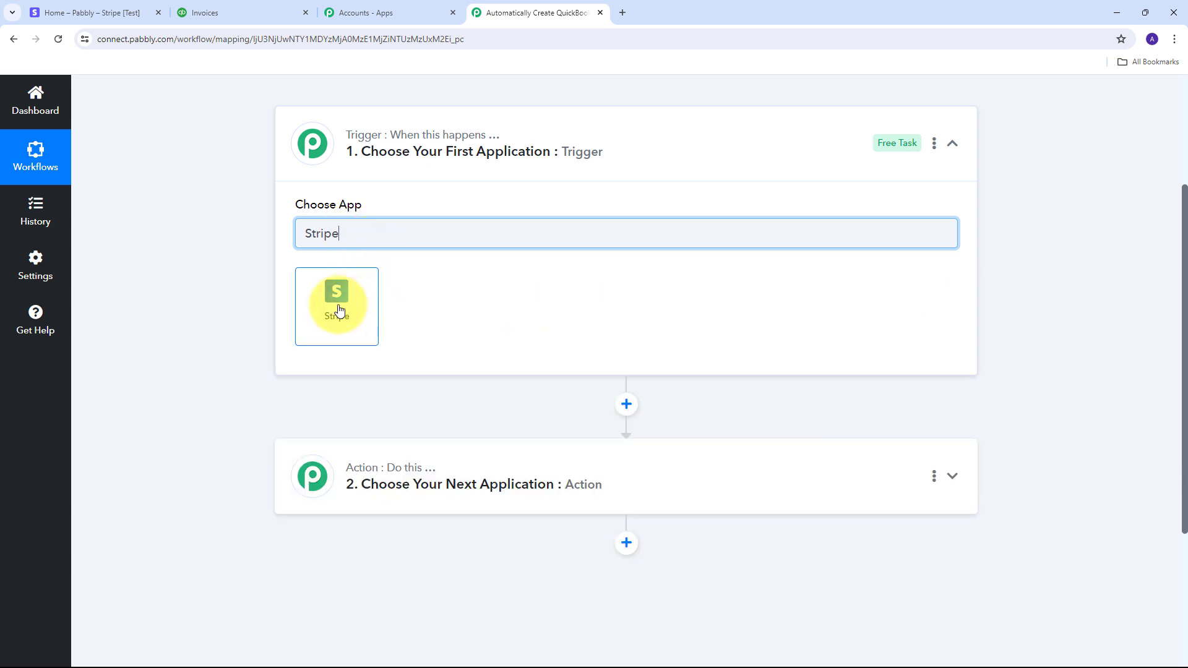
{"action": "left_click", "coordinate": [339, 309]}
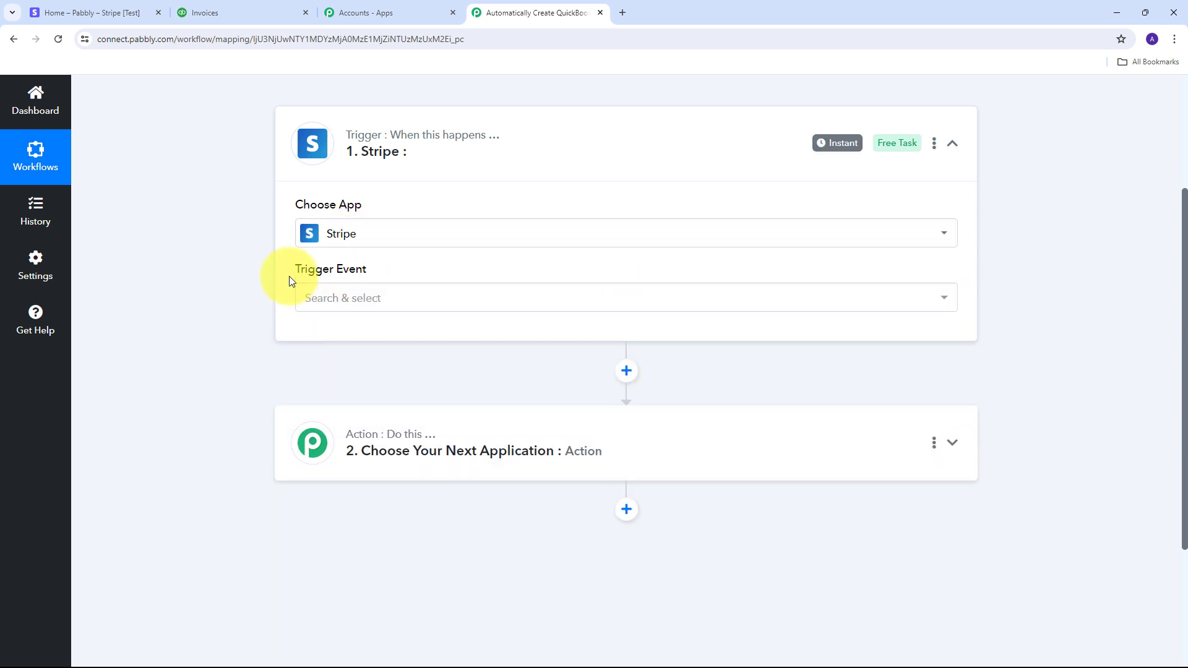
{"action": "left_click", "coordinate": [455, 301]}
{"action": "scroll", "coordinate": [478, 390], "scroll_direction": "down", "scroll_amount": 5}
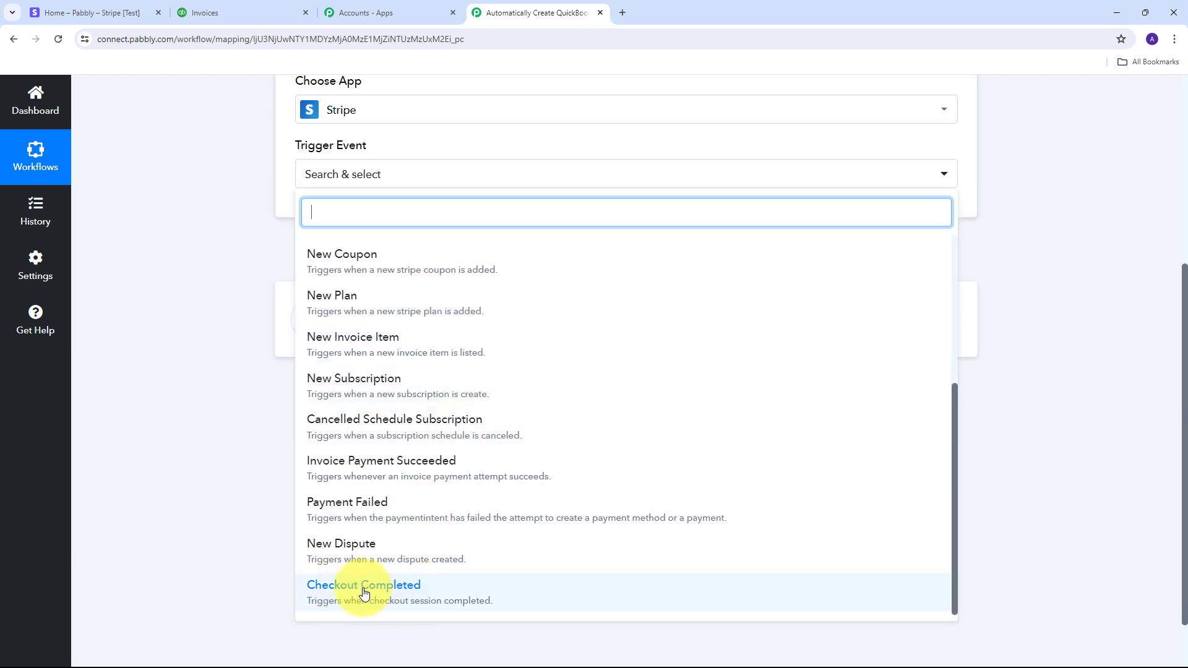
Step: Set the trigger event to Checkout Completed and copy the trigger's webhook URL
{"action": "left_click", "coordinate": [392, 592]}
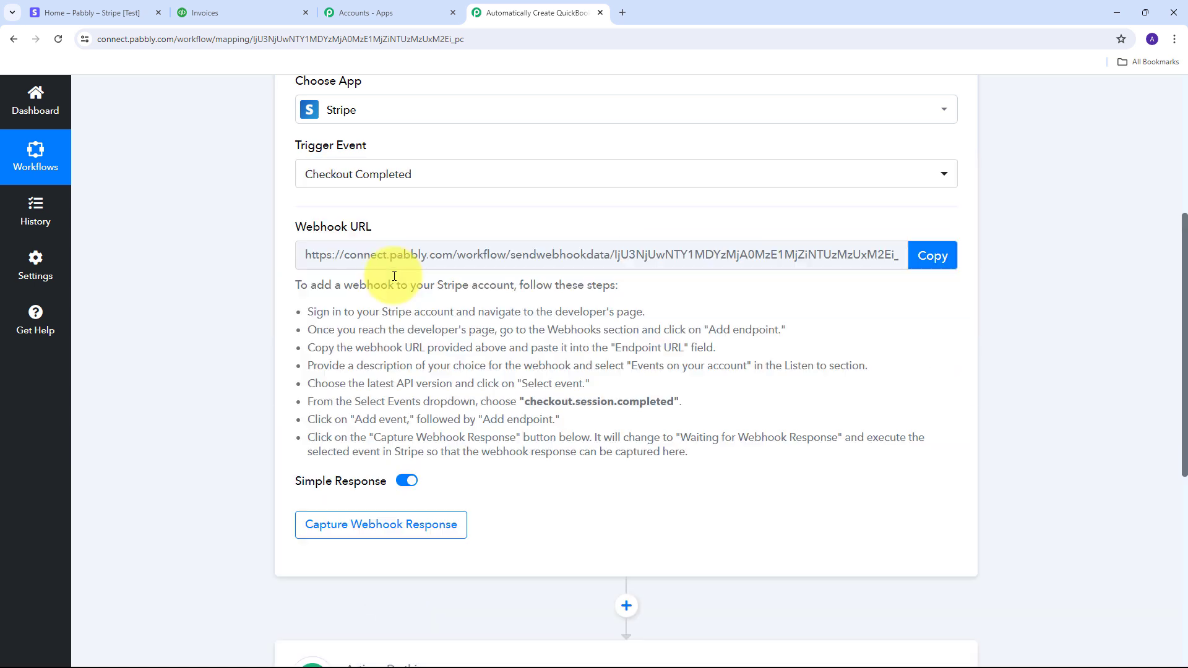
{"action": "scroll", "coordinate": [424, 313], "scroll_direction": "up", "scroll_amount": 2}
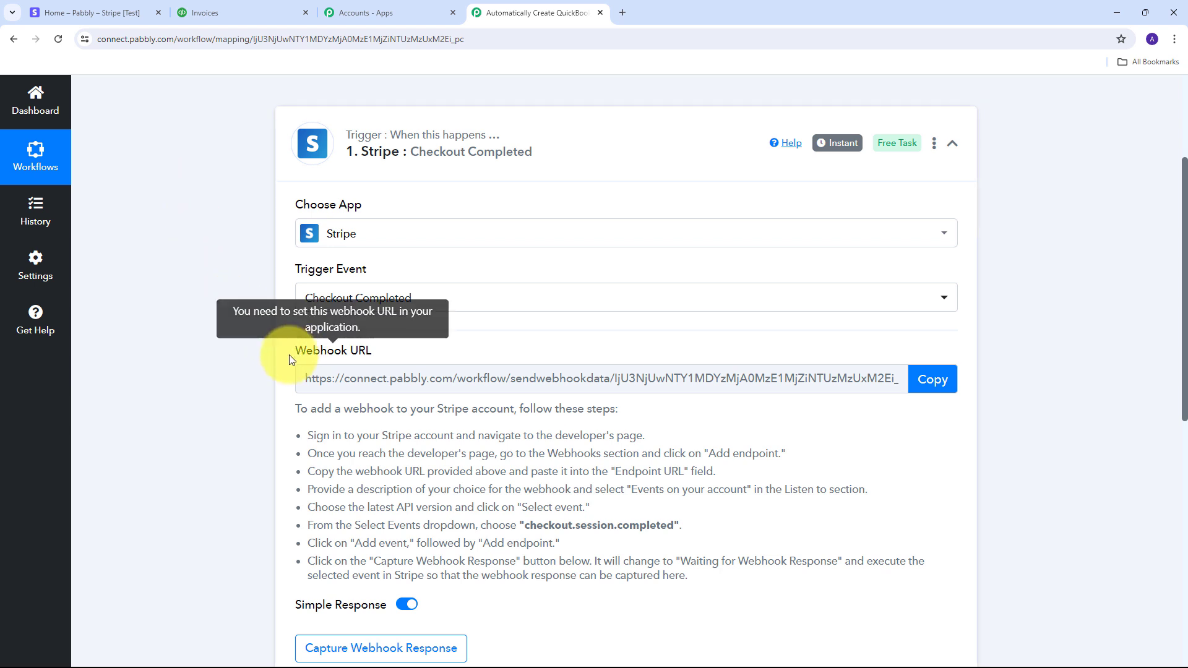
{"action": "left_click_drag", "start_coordinate": [288, 355], "coordinate": [392, 349]}
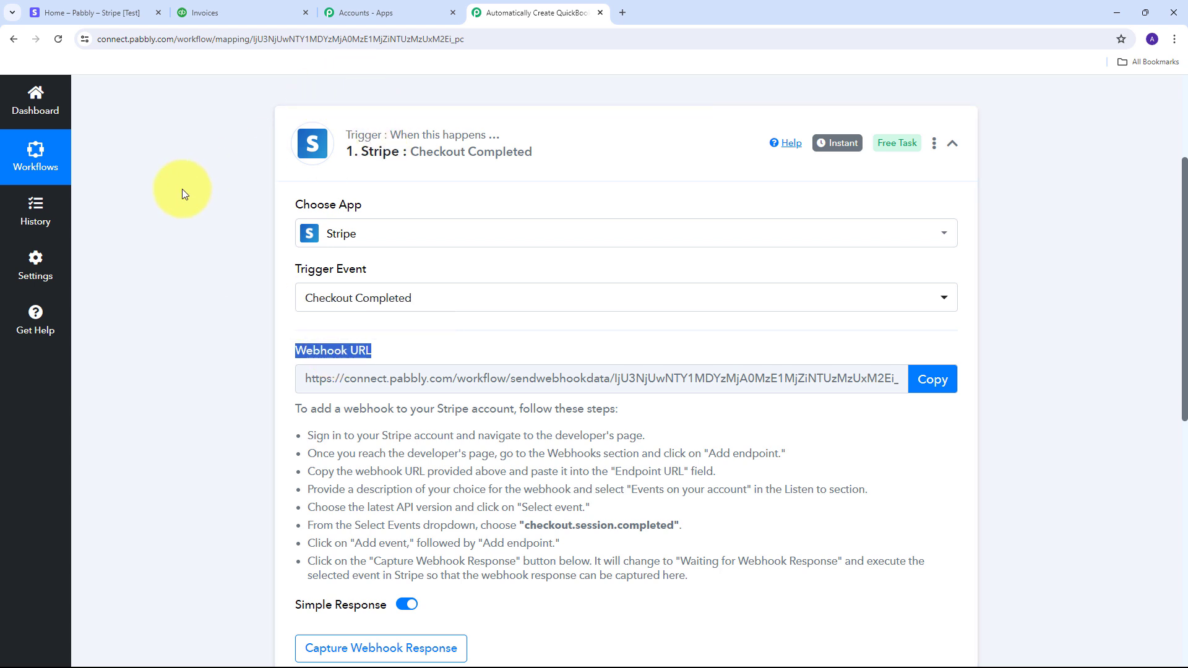
{"action": "scroll", "coordinate": [350, 214], "scroll_direction": "down", "scroll_amount": 2}
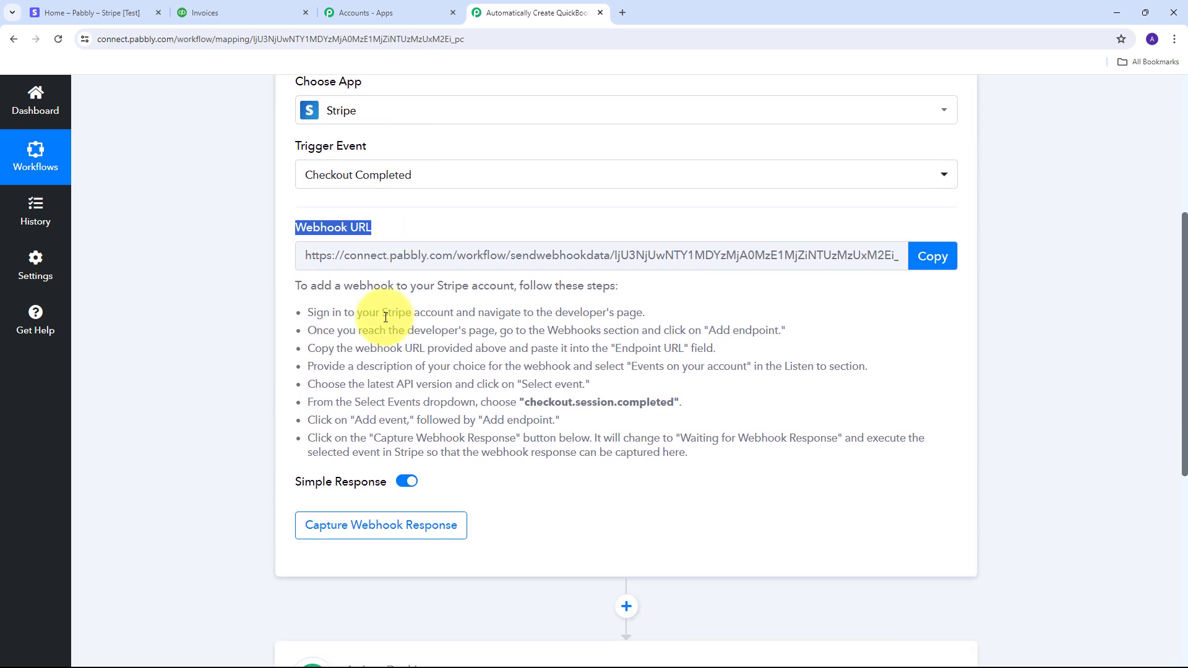
{"action": "left_click_drag", "start_coordinate": [308, 311], "coordinate": [833, 483]}
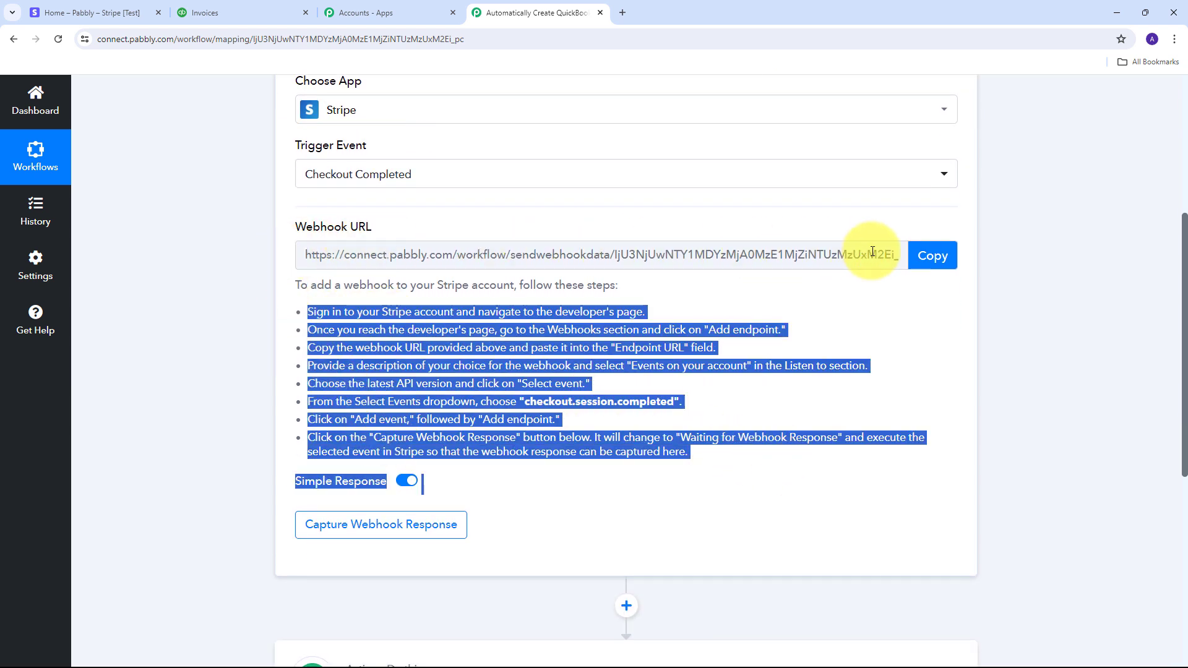
{"action": "left_click", "coordinate": [933, 258]}
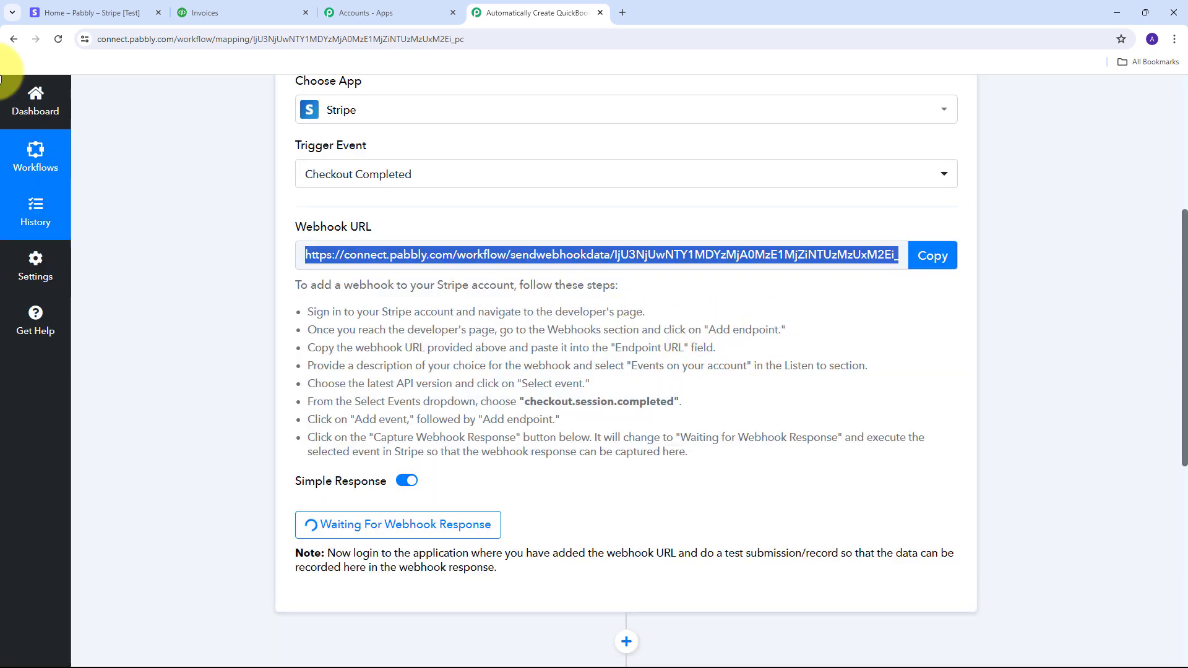
Step: In the Stripe dashboard, go to Developers > Webhooks and start a new endpoint
{"action": "left_click", "coordinate": [91, 8]}
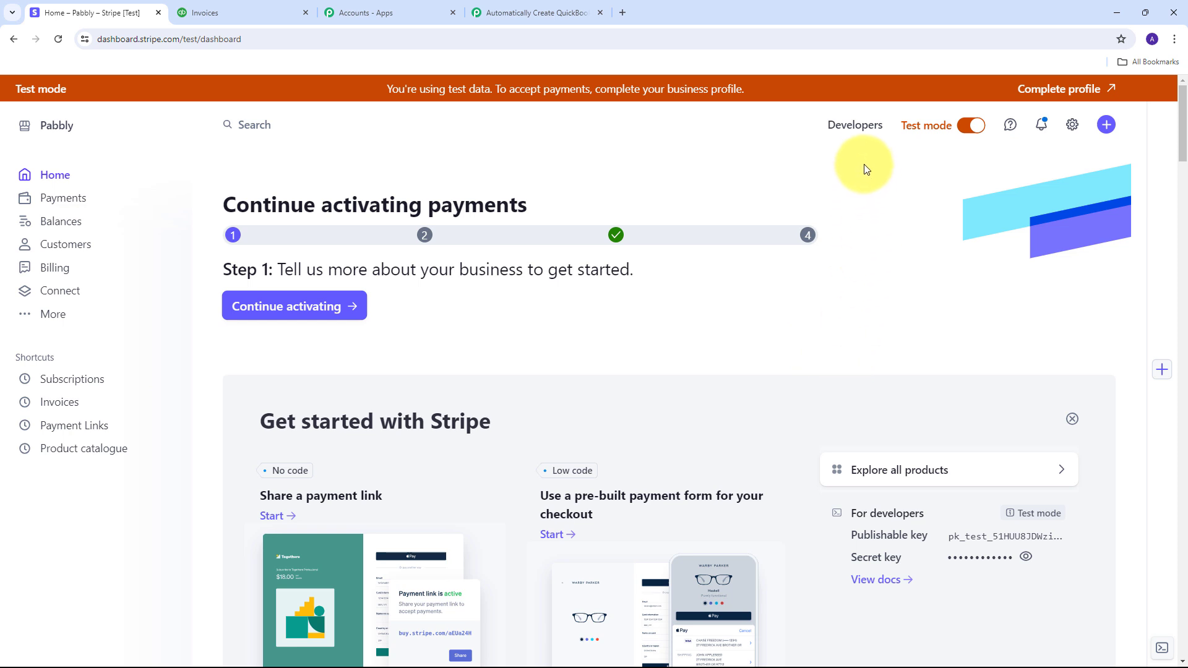
{"action": "left_click", "coordinate": [854, 126]}
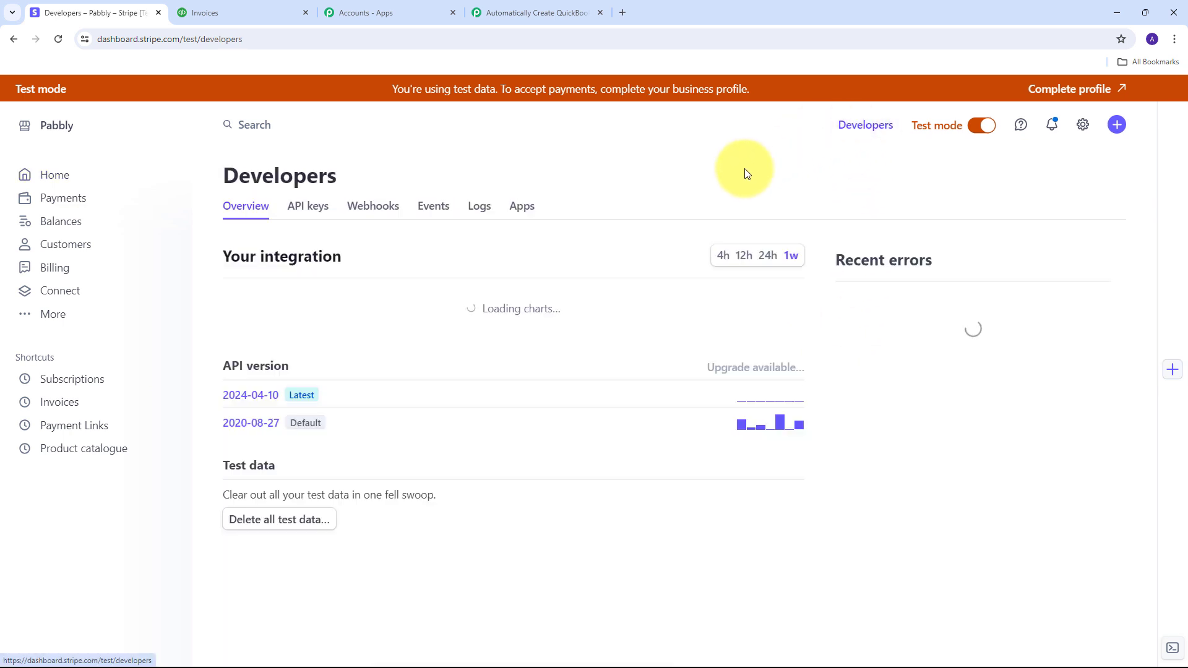
{"action": "left_click", "coordinate": [374, 207]}
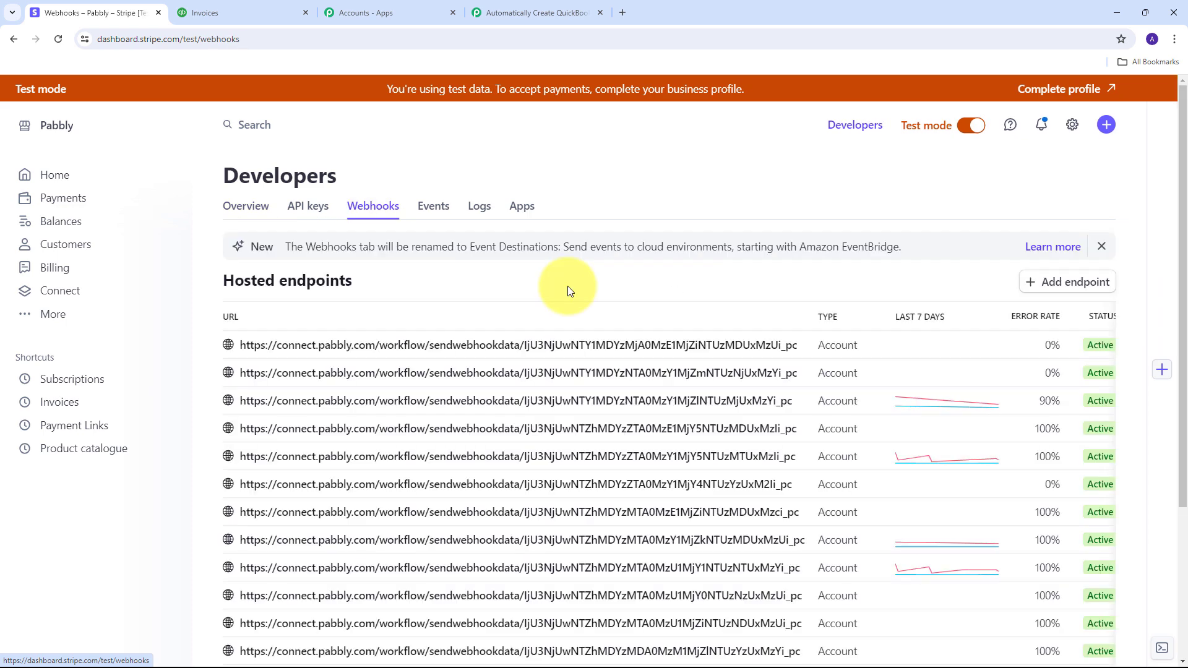
{"action": "left_click", "coordinate": [1072, 286]}
Step: Paste the Pabbly webhook URL as the endpoint URL and describe it as 'QuickBook Invoices'
{"action": "scroll", "coordinate": [186, 298], "scroll_direction": "down", "scroll_amount": 1}
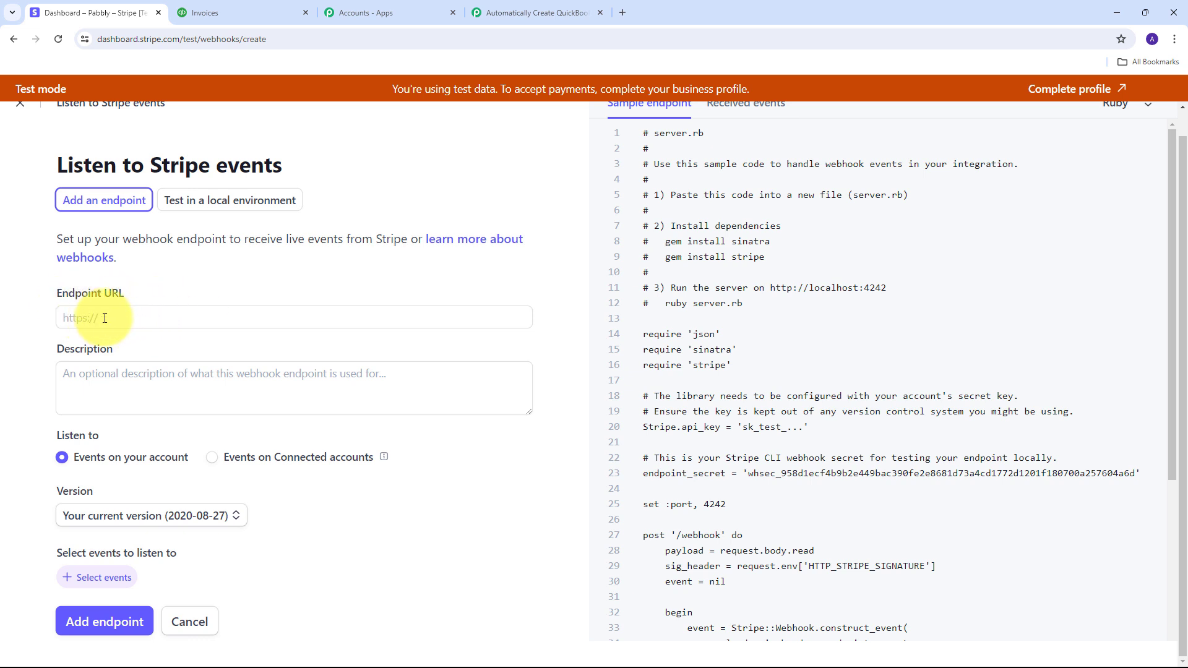
{"action": "left_click", "coordinate": [105, 319]}
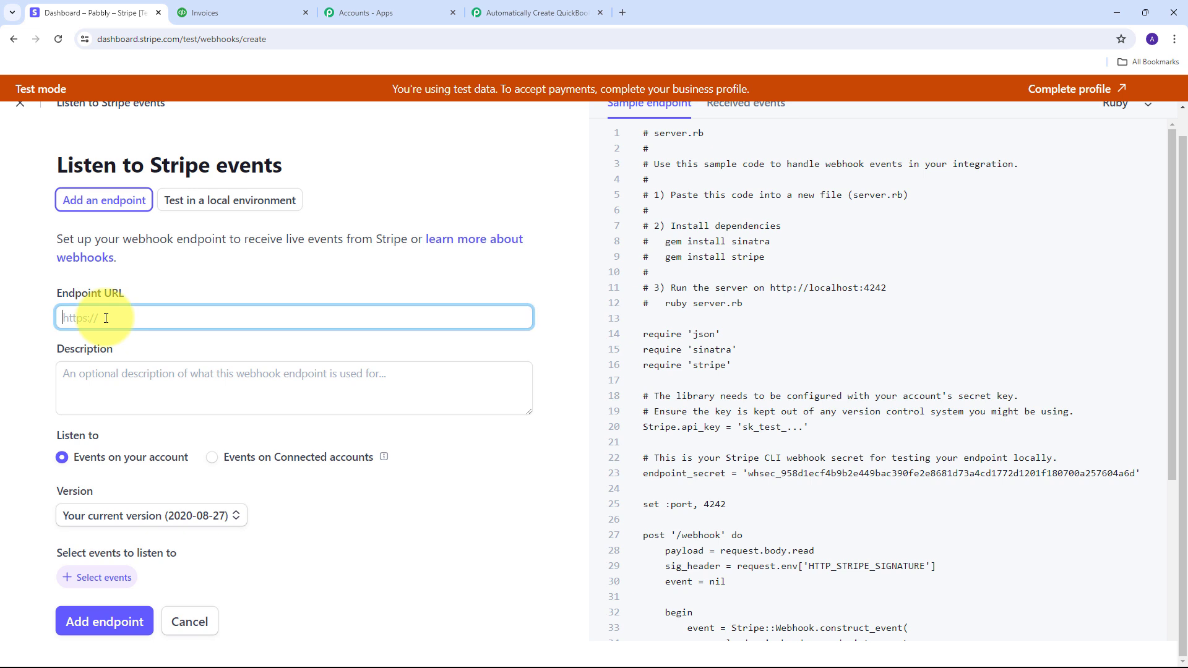
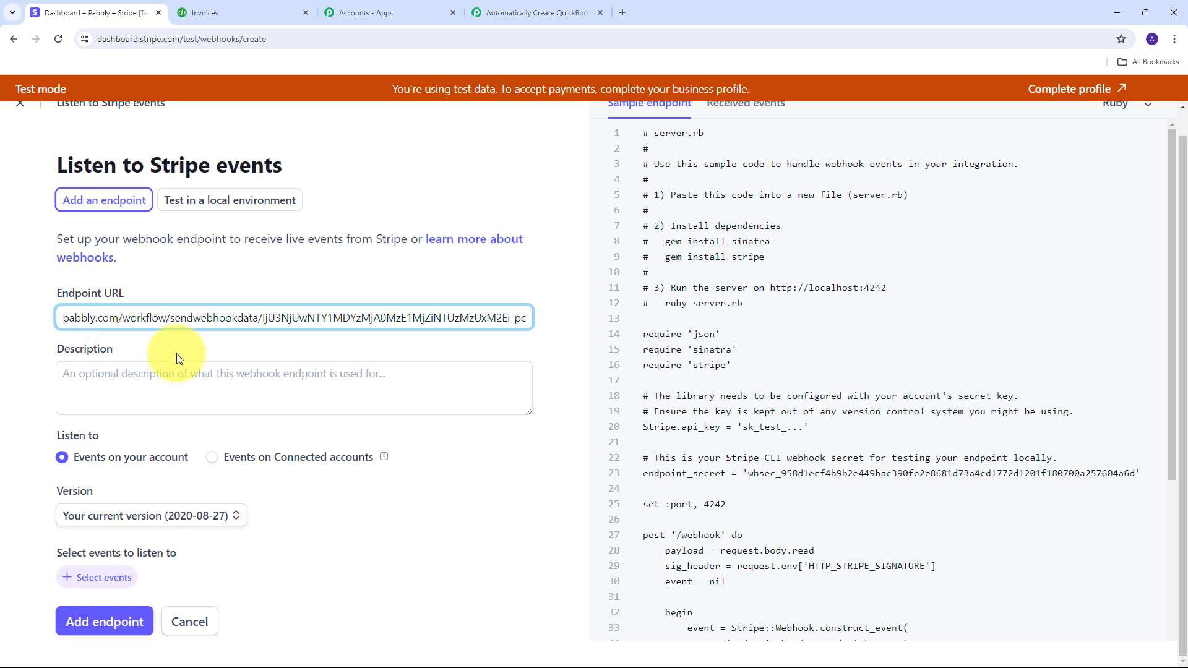
{"action": "left_click", "coordinate": [114, 390]}
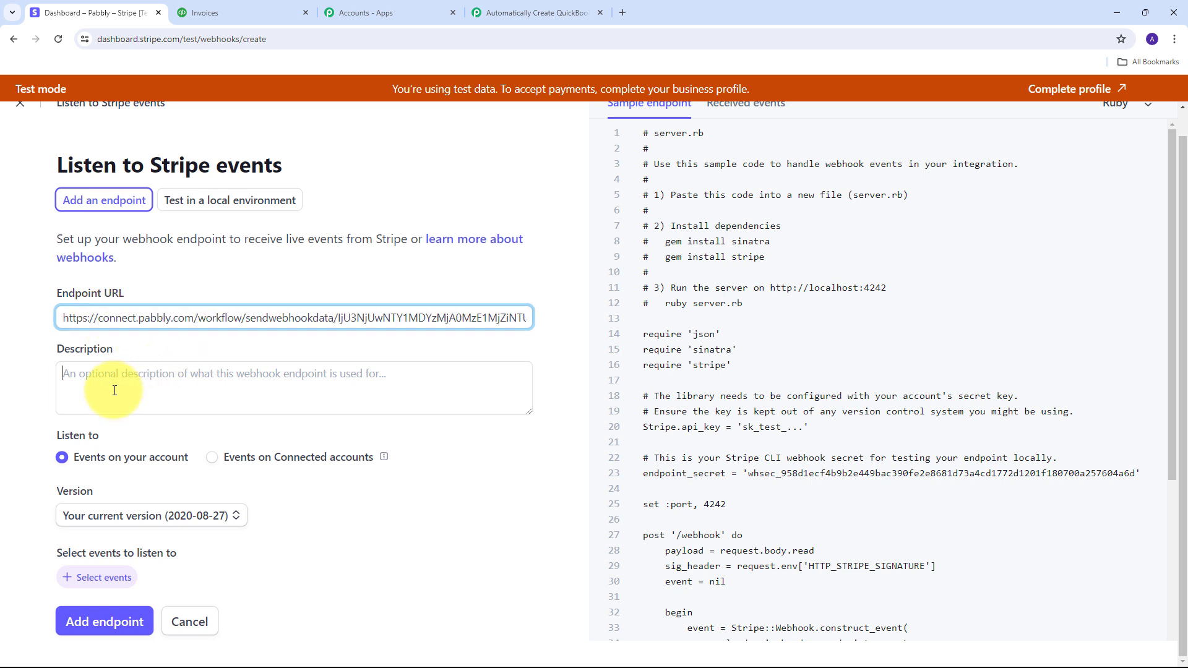
{"action": "type", "text": "Q"}
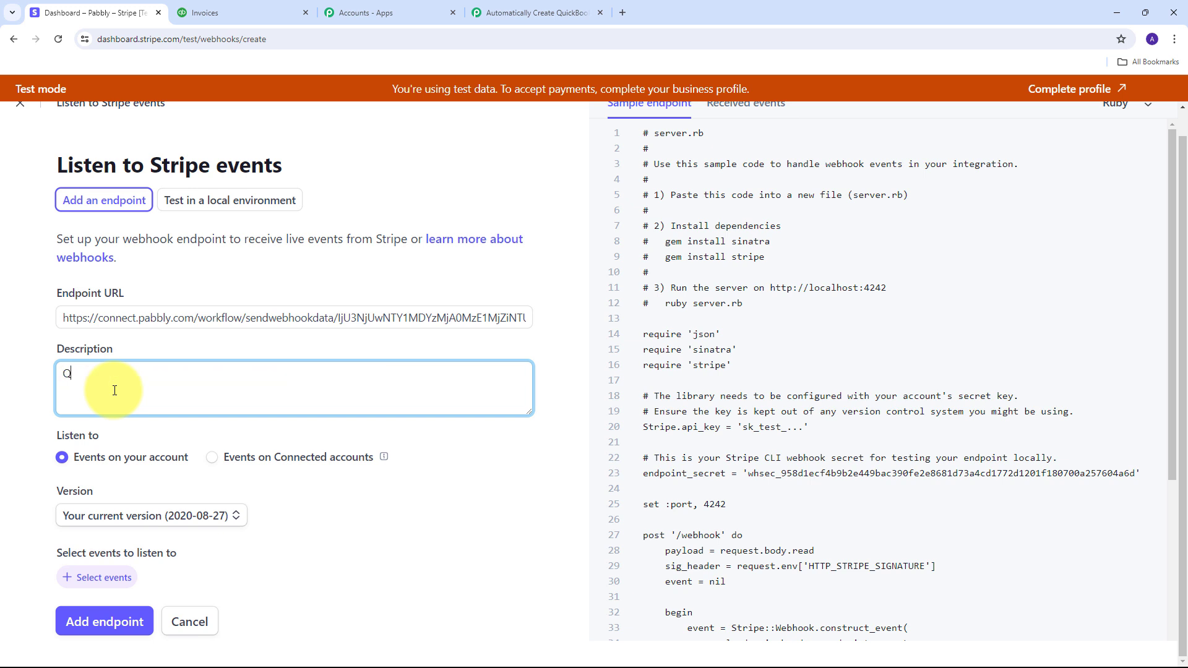
{"action": "type", "text": "uickBook Invoices"}
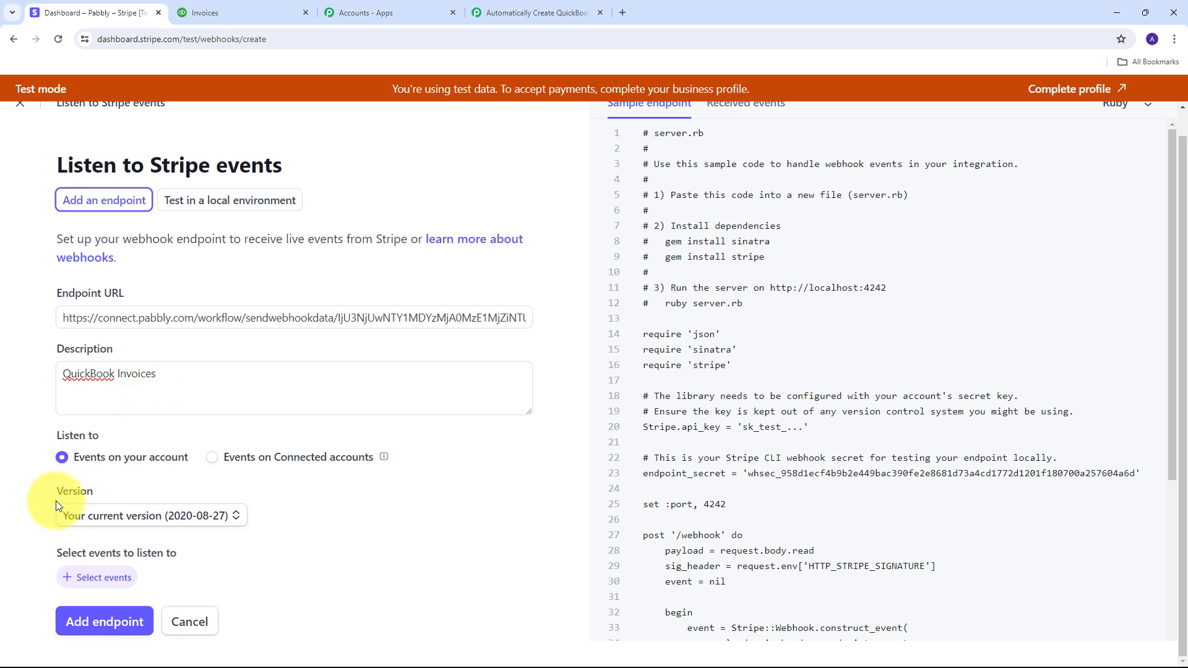
{"action": "left_click", "coordinate": [244, 512]}
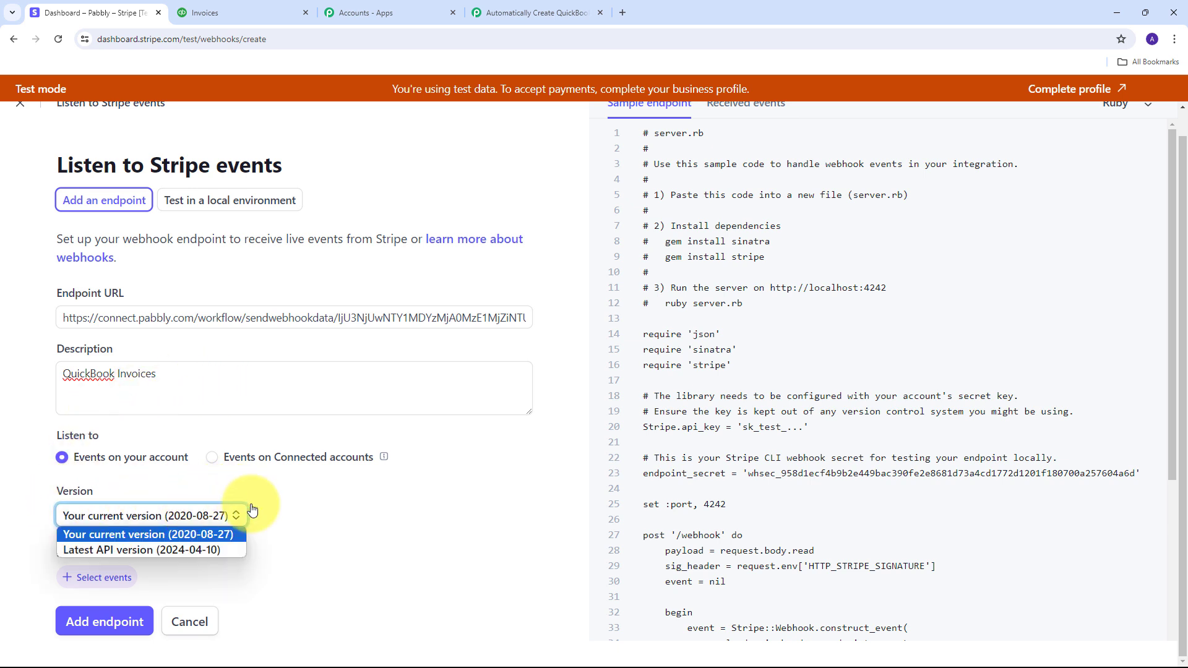
Step: Use API version 2024-04-10, subscribe only to checkout.session.completed, and save the endpoint
{"action": "left_click", "coordinate": [146, 549]}
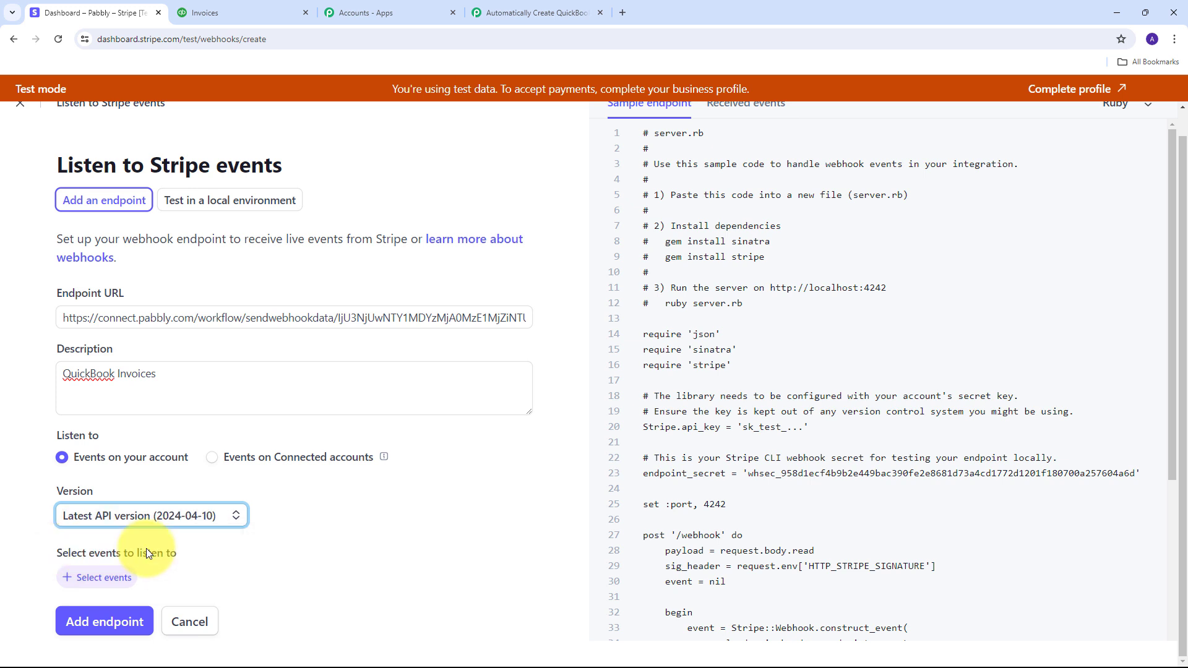
{"action": "left_click", "coordinate": [94, 579]}
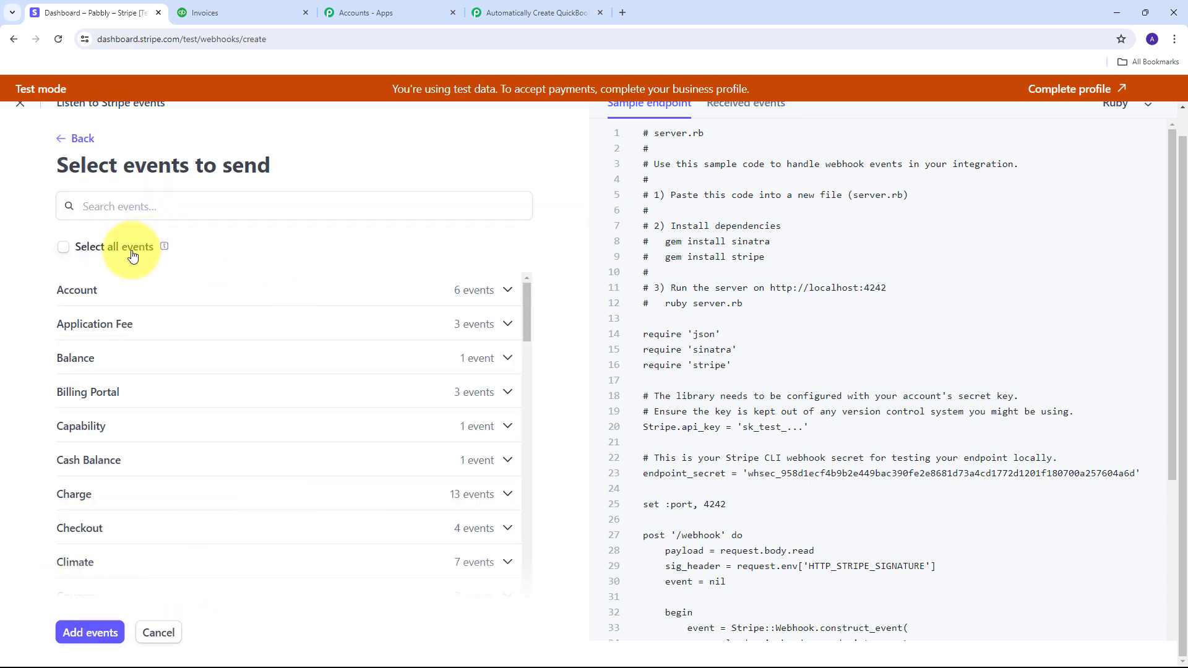
{"action": "scroll", "coordinate": [164, 286], "scroll_direction": "down", "scroll_amount": 1}
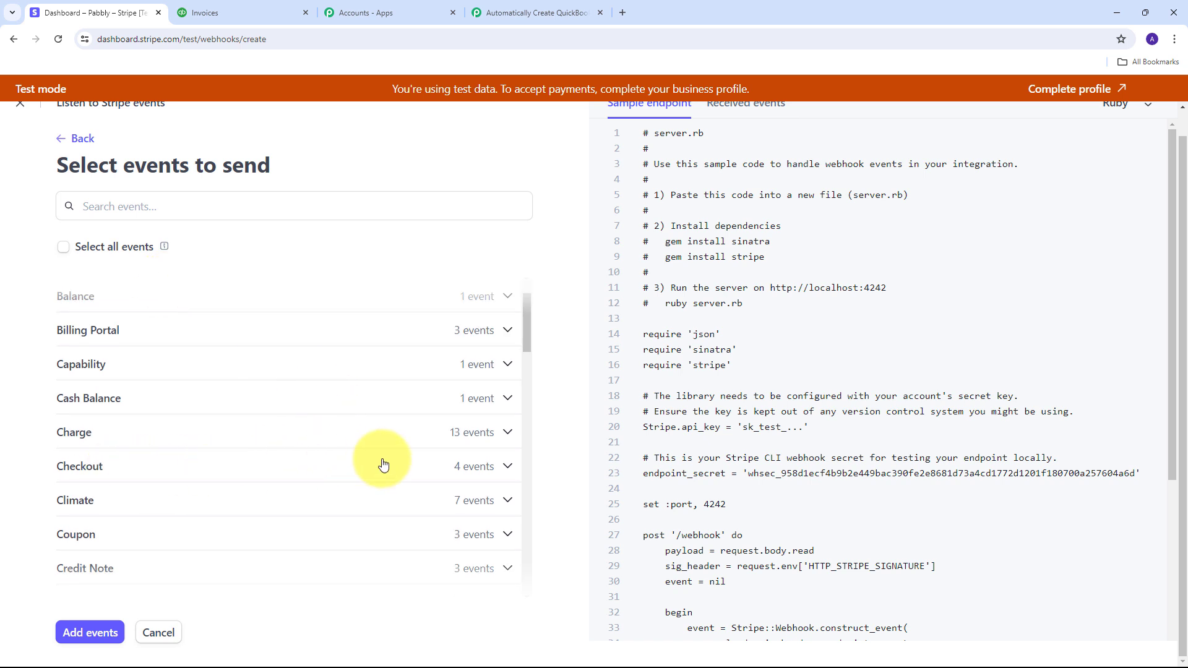
{"action": "left_click", "coordinate": [446, 466]}
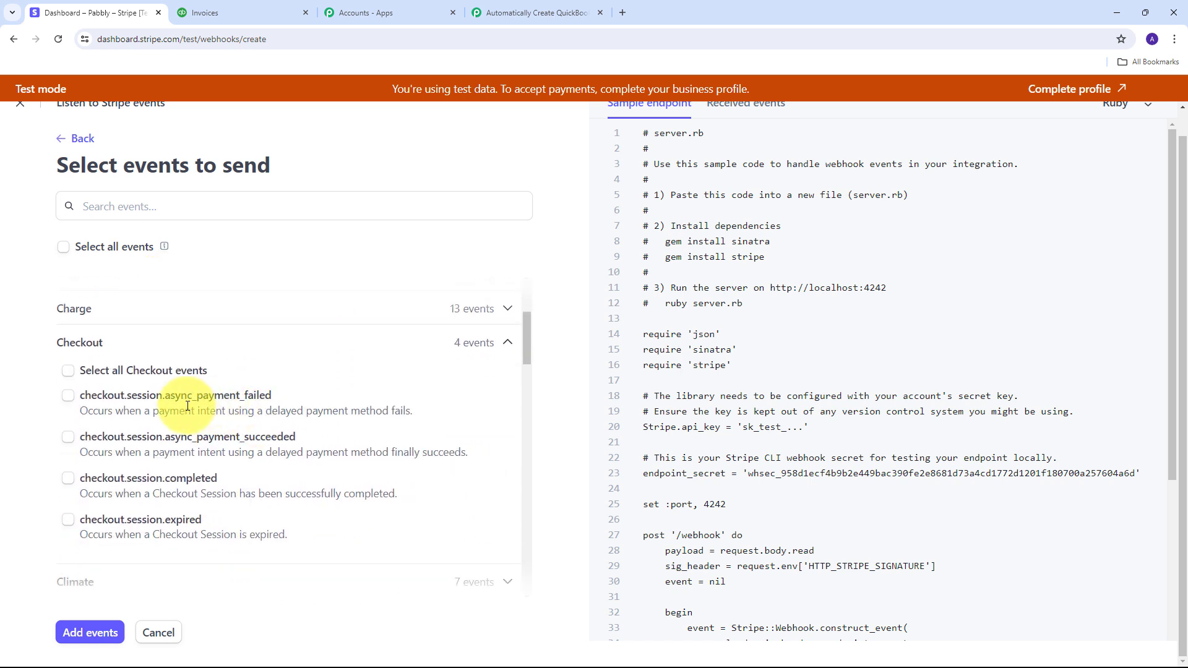
{"action": "left_click", "coordinate": [68, 480]}
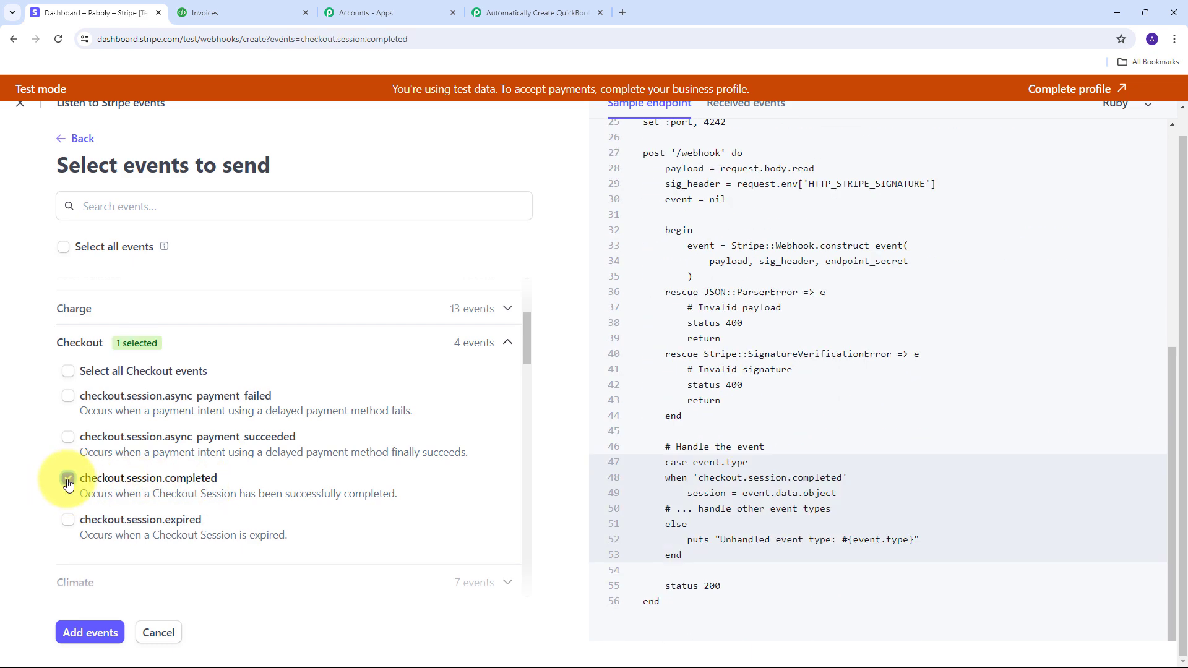
{"action": "left_click", "coordinate": [86, 633]}
{"action": "left_click", "coordinate": [77, 631]}
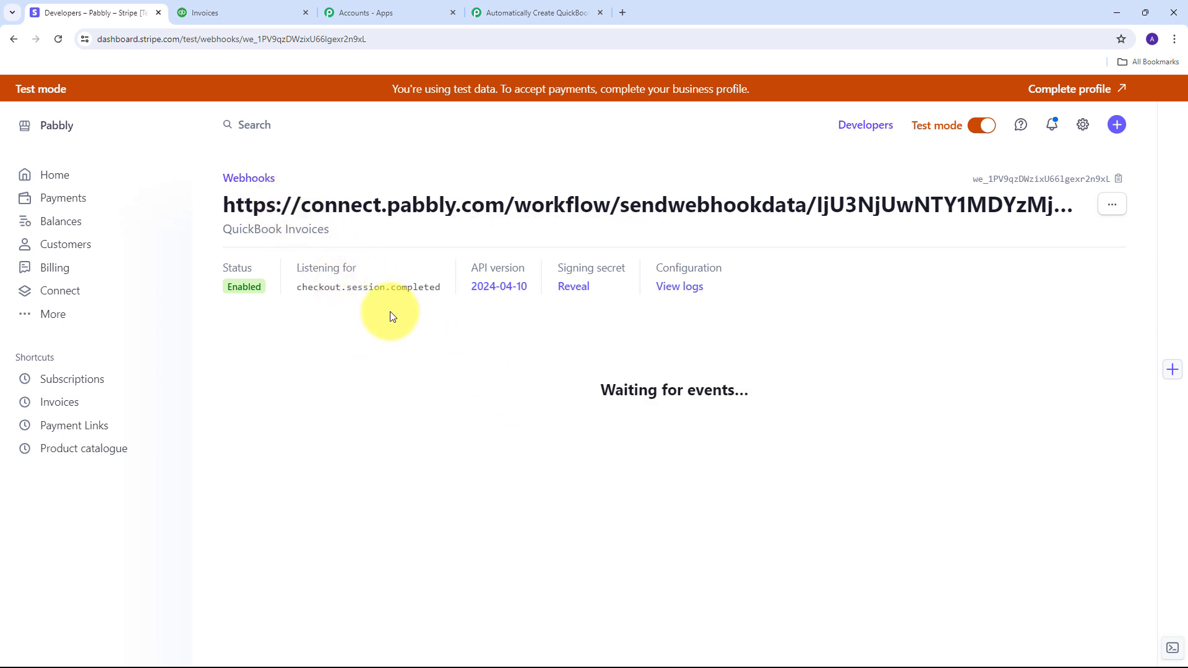
{"action": "left_click", "coordinate": [504, 12]}
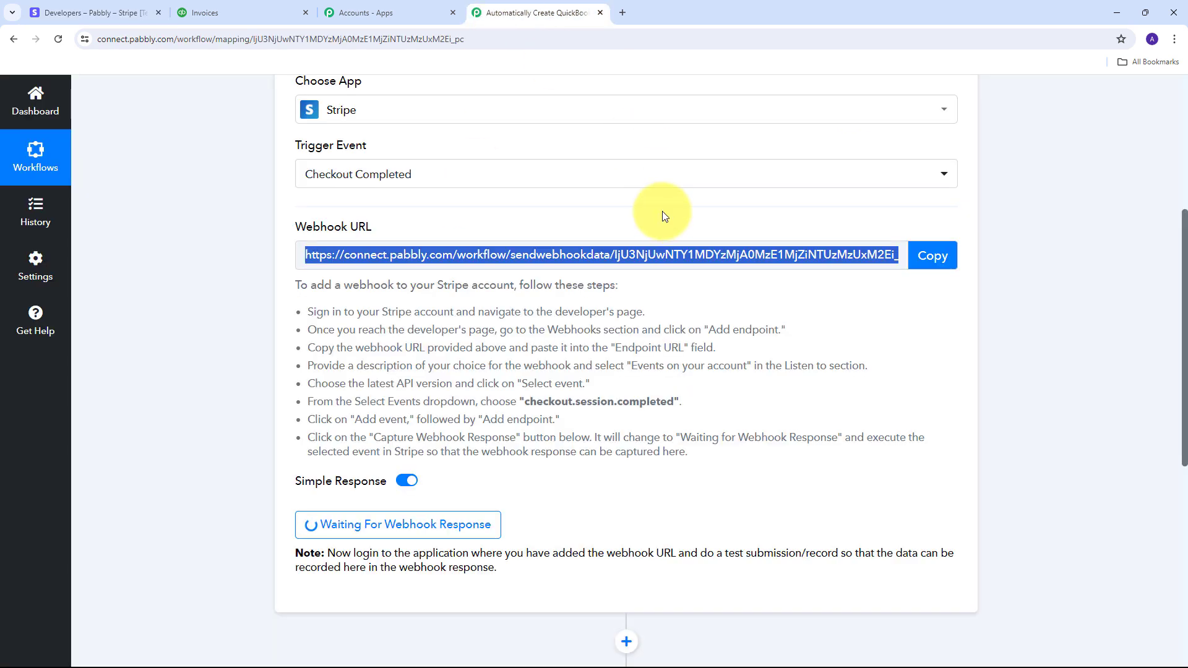
{"action": "scroll", "coordinate": [662, 214], "scroll_direction": "down", "scroll_amount": 3}
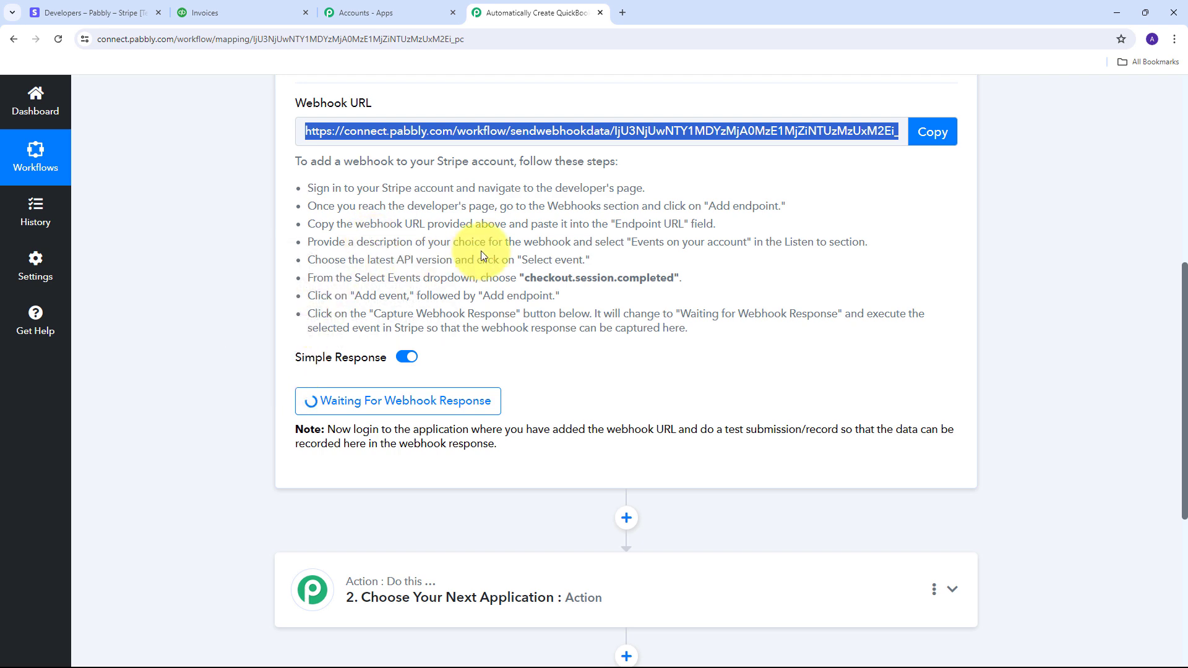
{"action": "left_click", "coordinate": [73, 6]}
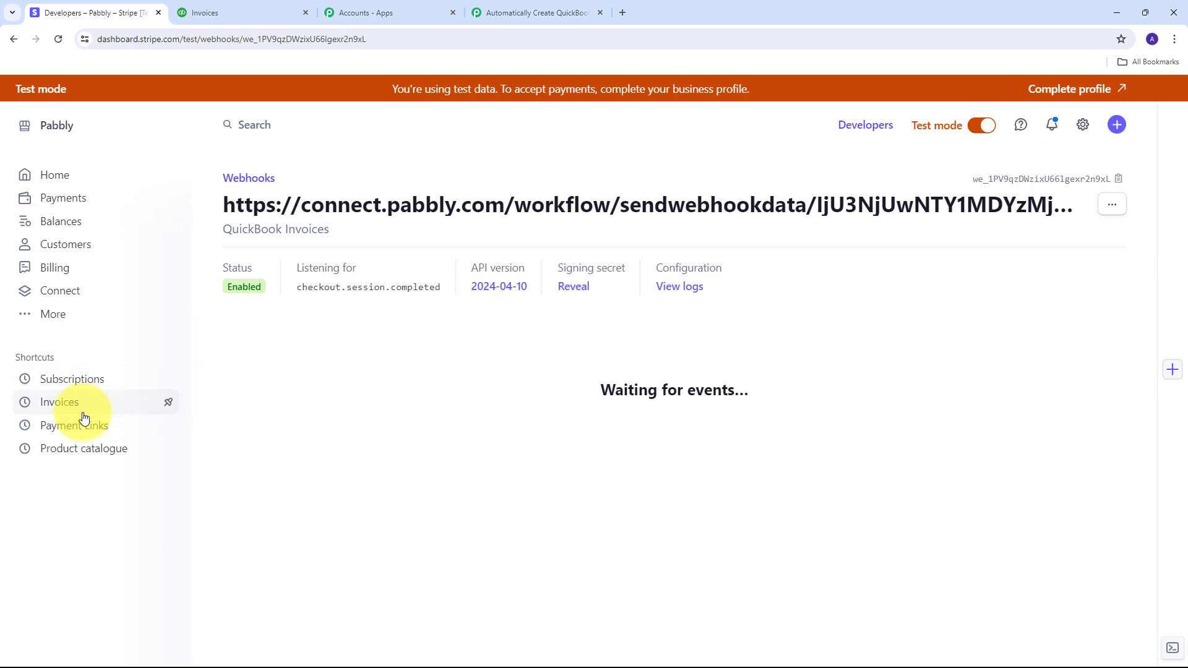
Step: Copy the Round Neck T-Shirt payment link URL and load its checkout page in a new tab
{"action": "left_click", "coordinate": [96, 429]}
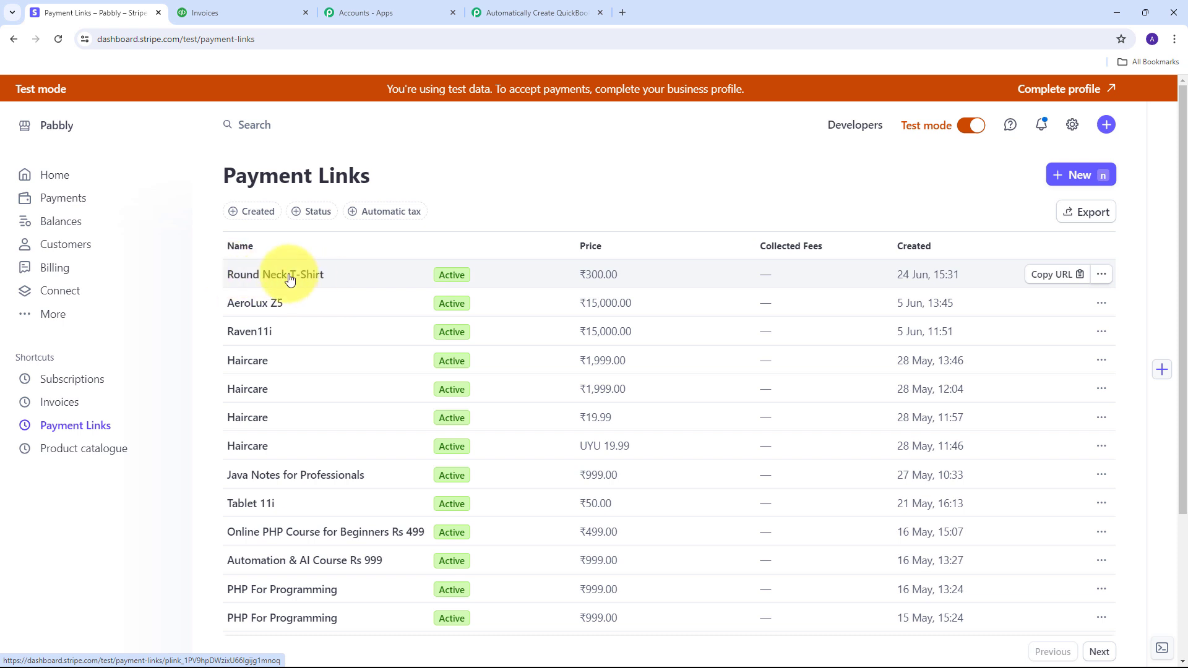
{"action": "left_click", "coordinate": [1063, 275]}
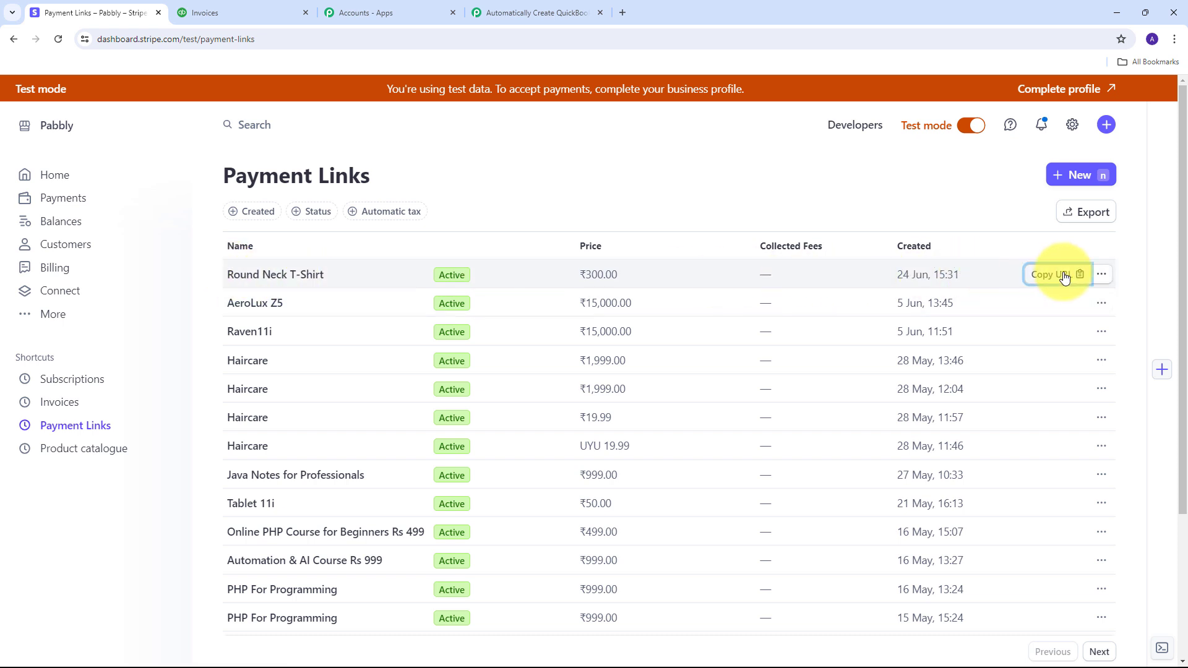
{"action": "left_click", "coordinate": [623, 13]}
{"action": "key", "text": "ctrl+v"}
{"action": "key", "text": "Return"}
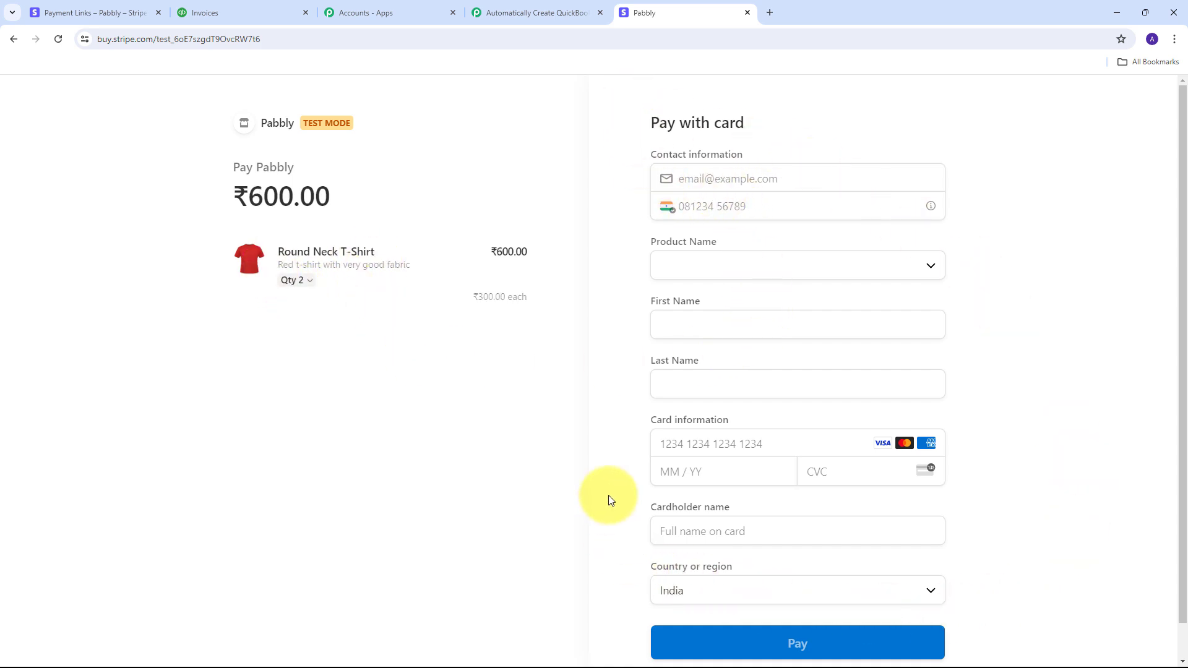
Step: Fill in the customer's e-mail and phone number and choose Blue Round Neck T-Shirt as the product
{"action": "left_click", "coordinate": [723, 181]}
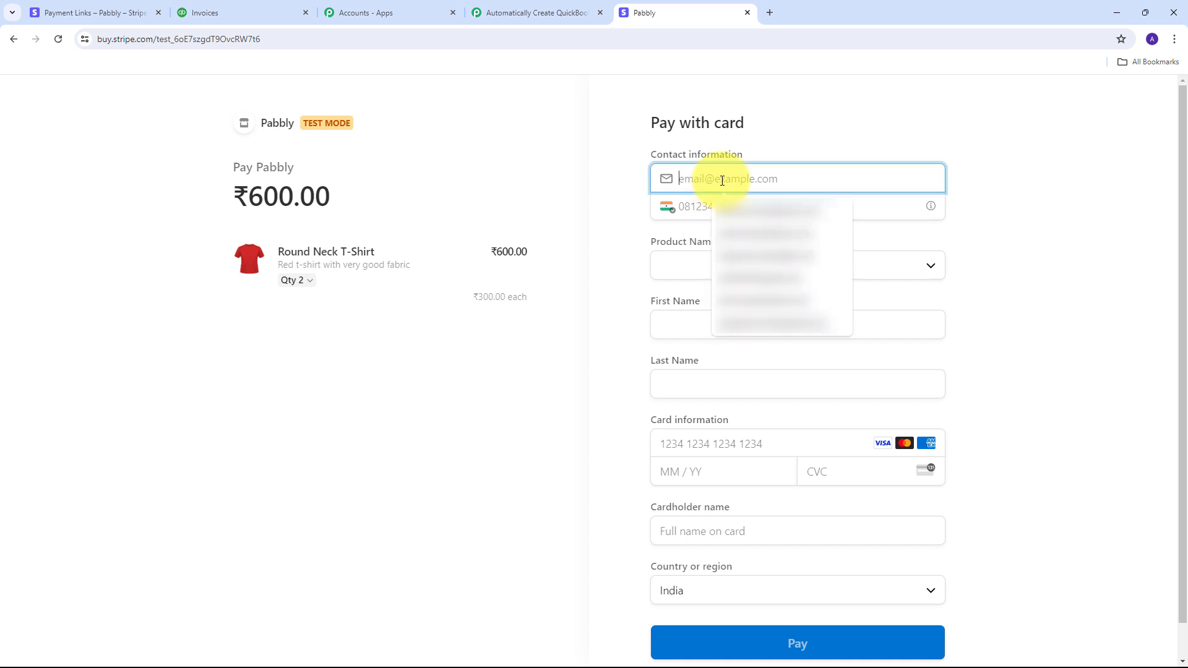
{"action": "key", "text": "ctrl+v"}
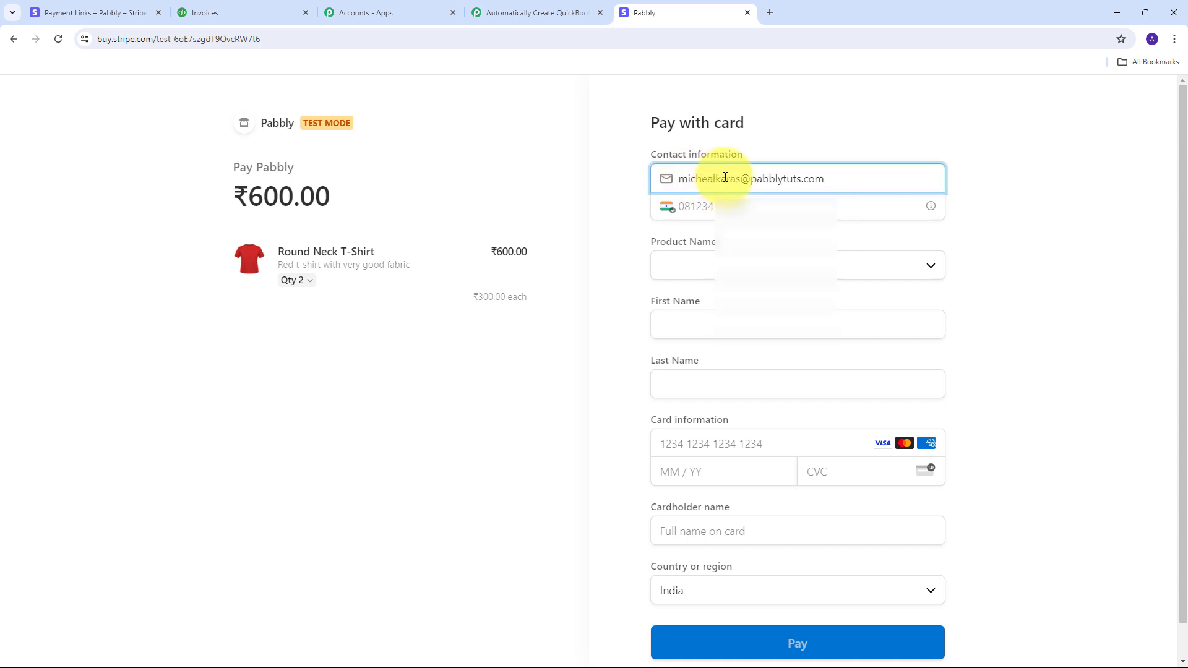
{"action": "left_click", "coordinate": [721, 205]}
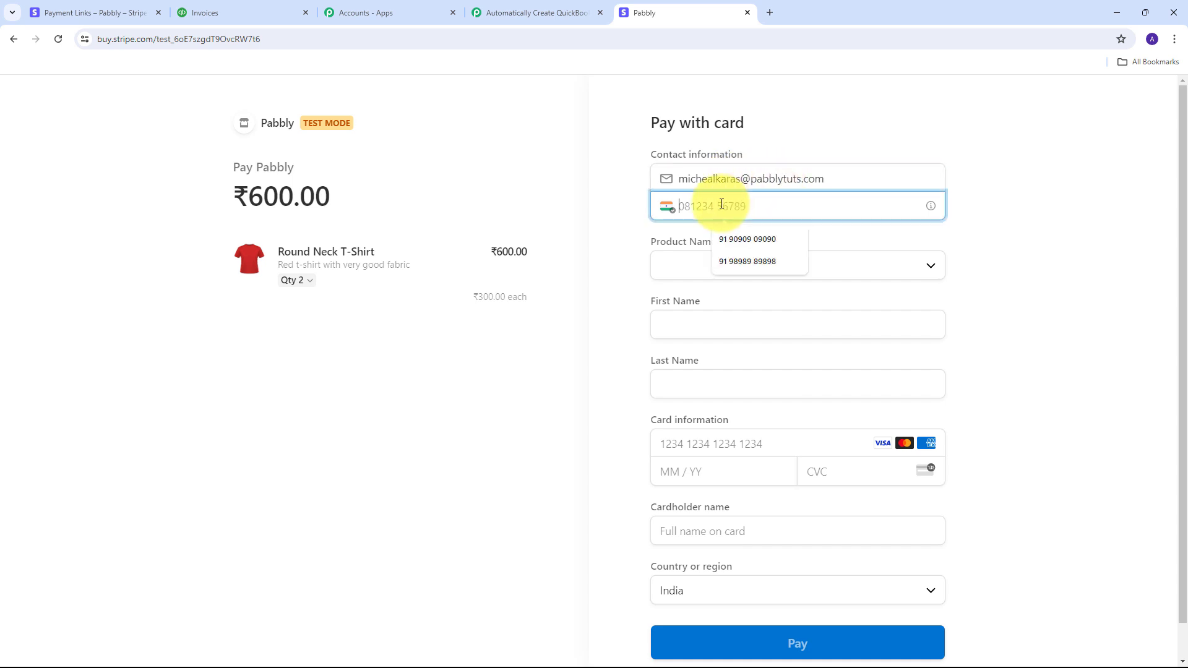
{"action": "type", "text": "91"}
{"action": "key", "text": "Down"}
{"action": "key", "text": "Down"}
{"action": "key", "text": "Return"}
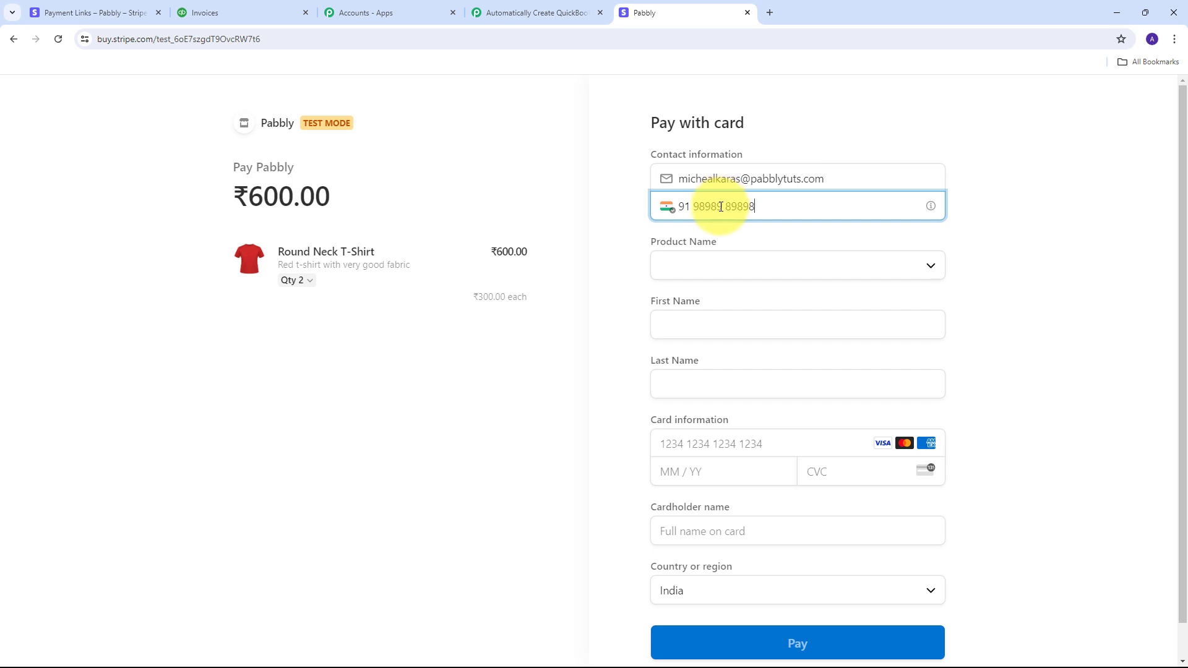
{"action": "left_click", "coordinate": [753, 266]}
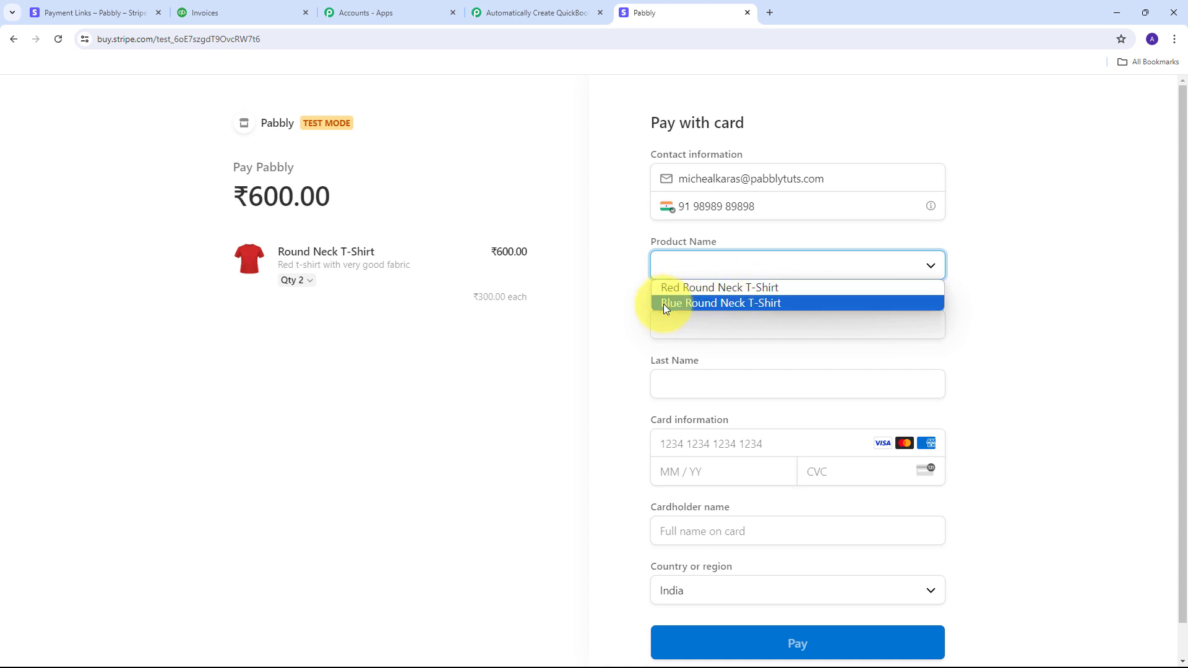
{"action": "left_click", "coordinate": [748, 302]}
{"action": "scroll", "coordinate": [804, 291], "scroll_direction": "down", "scroll_amount": 1}
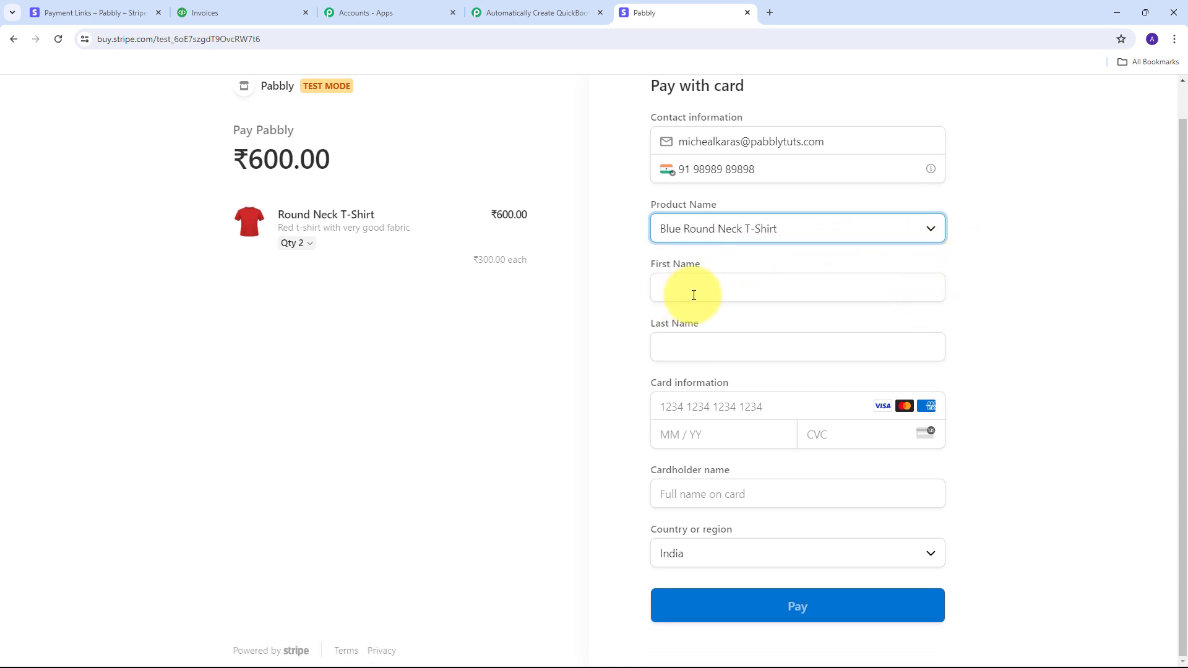
Step: Enter the customer's first name, test card details and cardholder name, then pay ₹600.00
{"action": "left_click", "coordinate": [694, 295]}
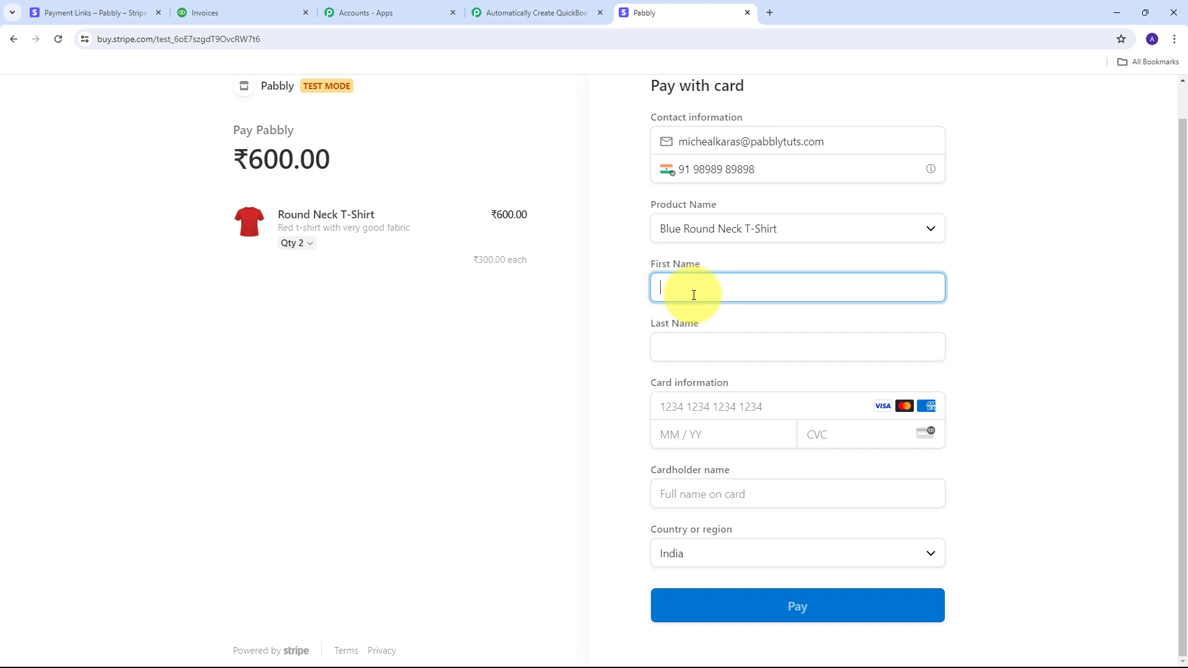
{"action": "type", "text": "Micheal"}
{"action": "key", "text": "Tab"}
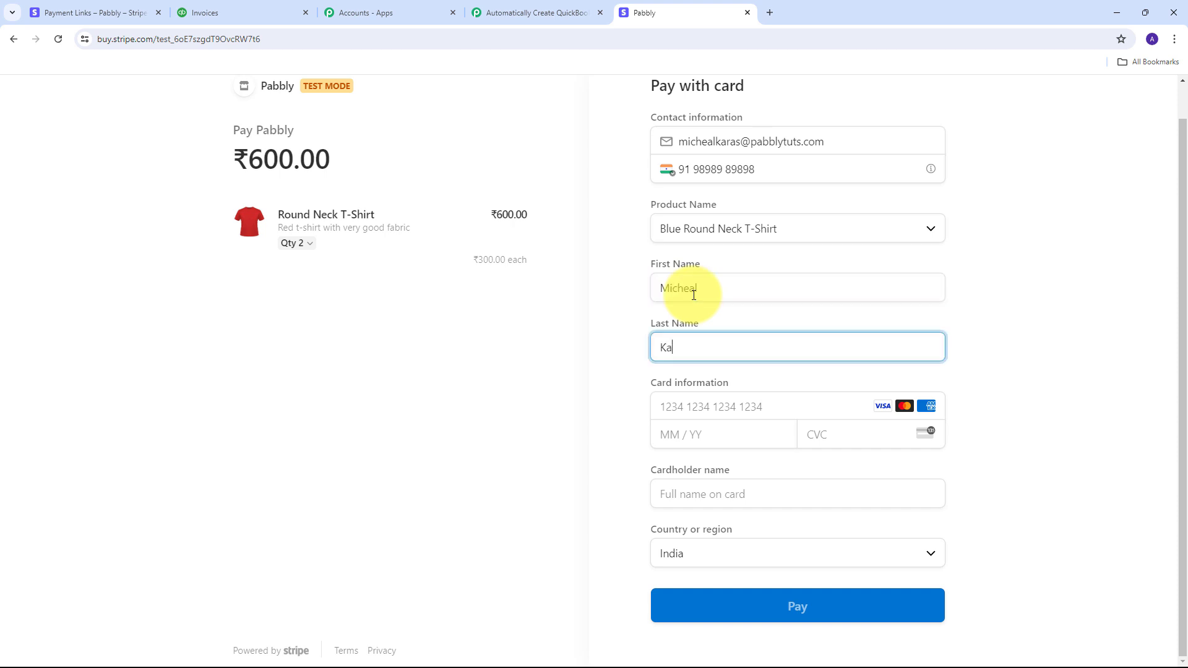
{"action": "key", "text": "Tab"}
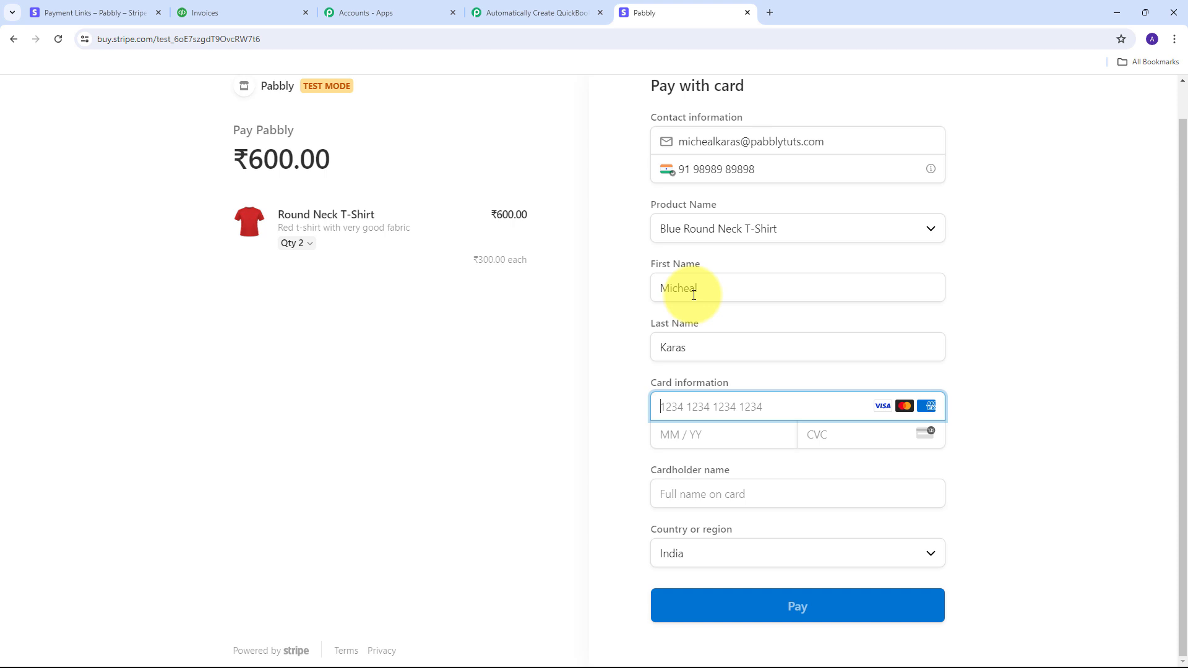
{"action": "type", "text": "4111 1111 1111 1111"}
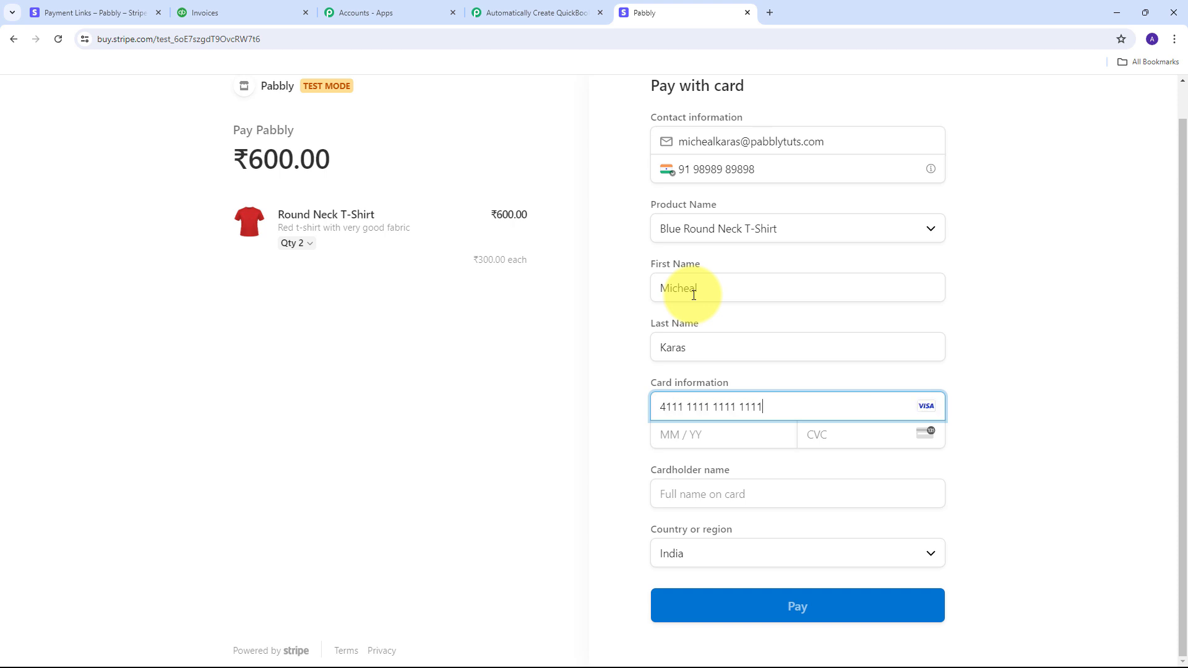
{"action": "key", "text": "Tab"}
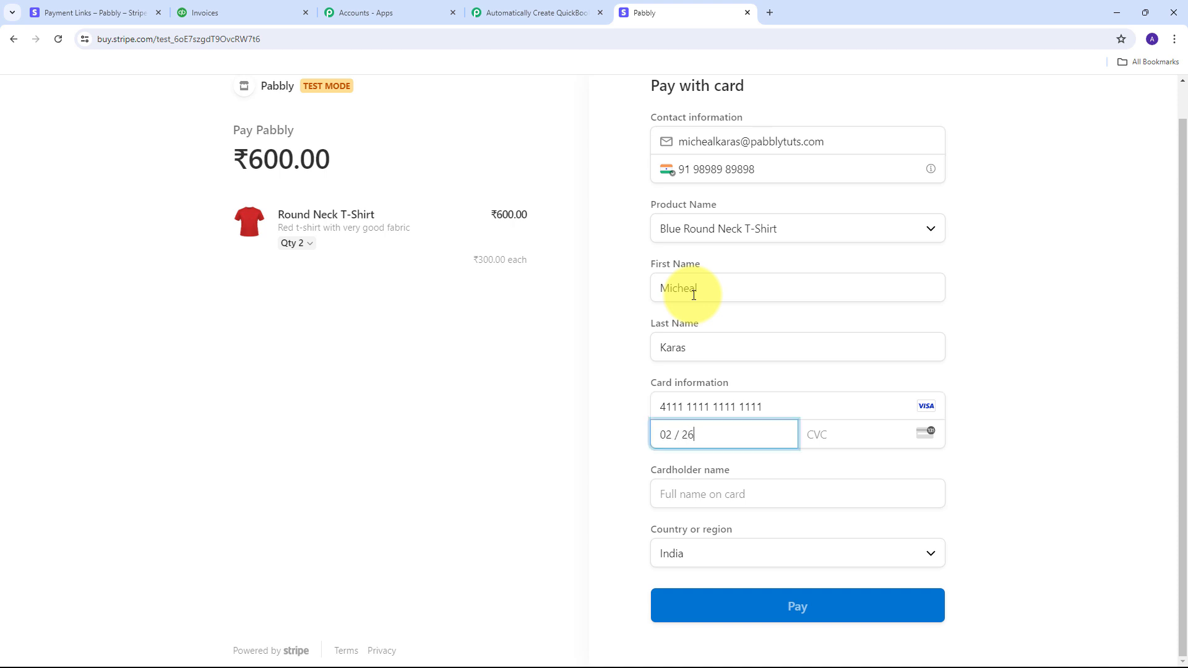
{"action": "key", "text": "Tab"}
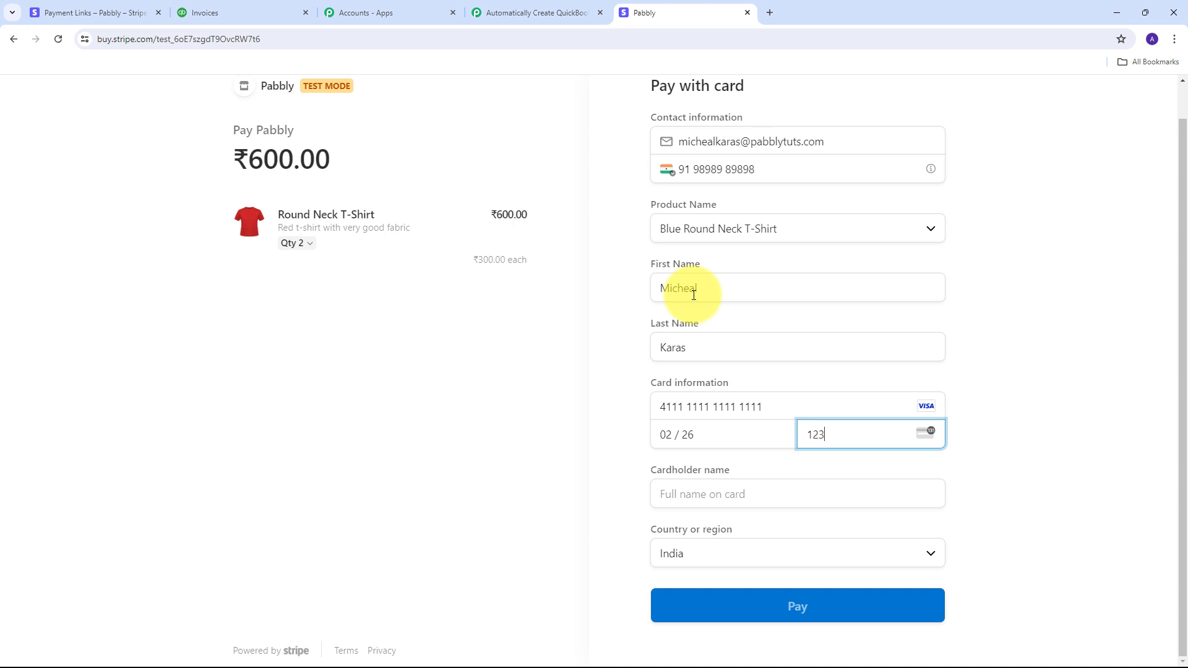
{"action": "left_click", "coordinate": [698, 499]}
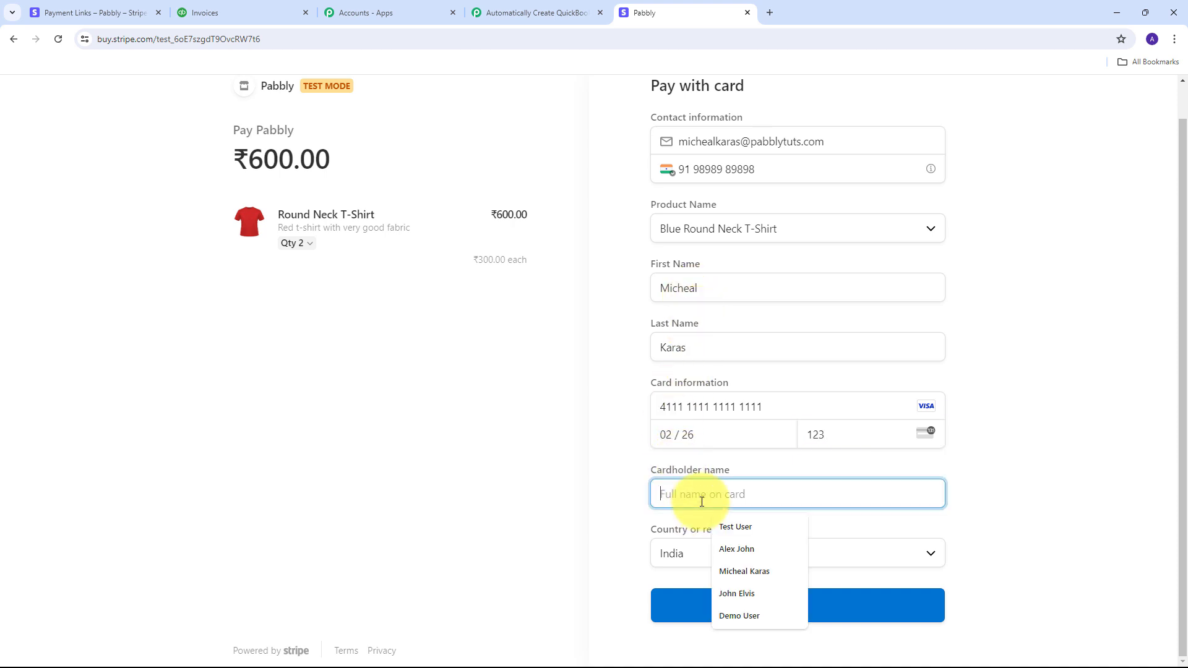
{"action": "left_click", "coordinate": [744, 571]}
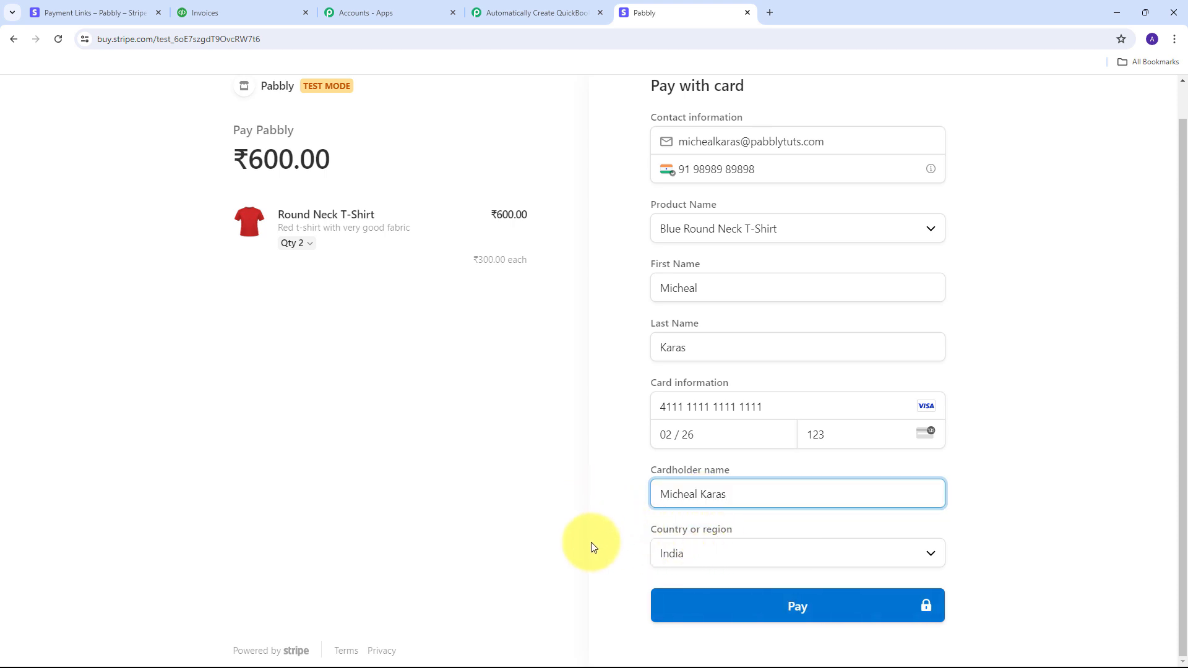
{"action": "left_click", "coordinate": [796, 606]}
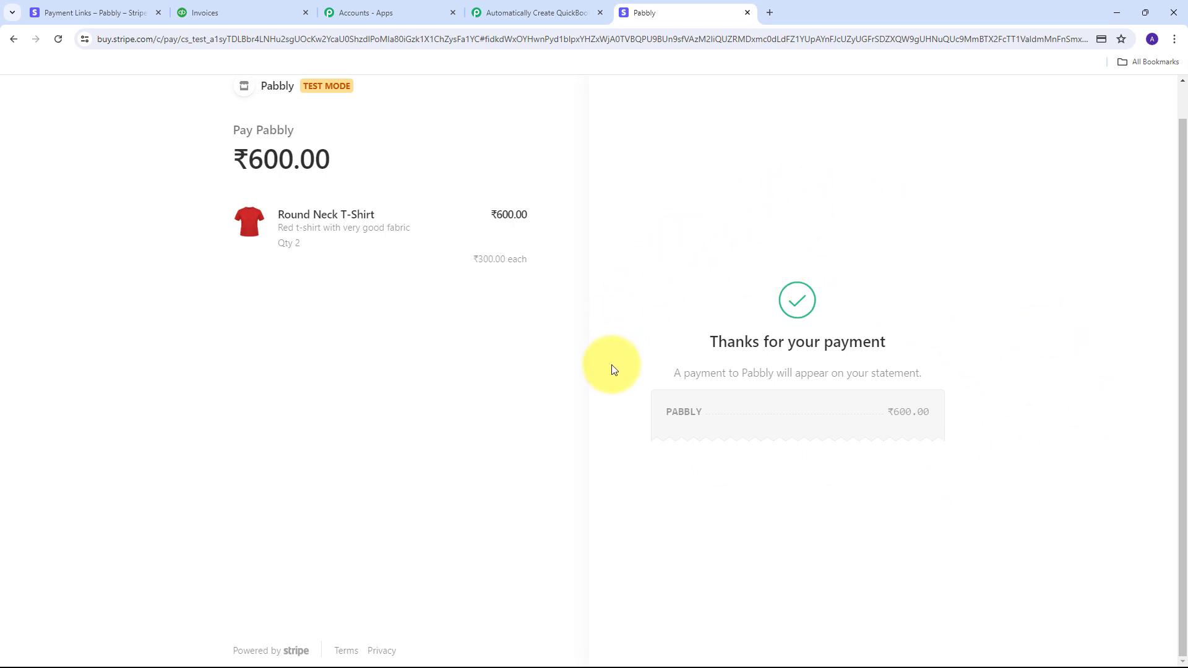
{"action": "left_click", "coordinate": [533, 13]}
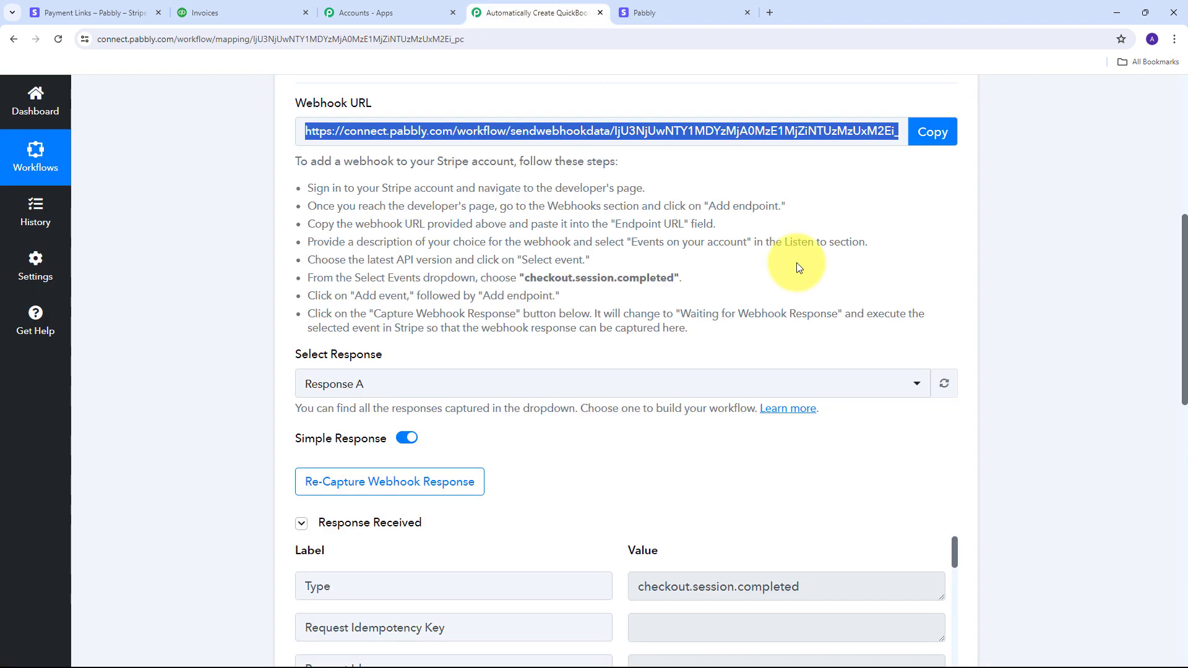
{"action": "scroll", "coordinate": [1049, 249], "scroll_direction": "down", "scroll_amount": 6}
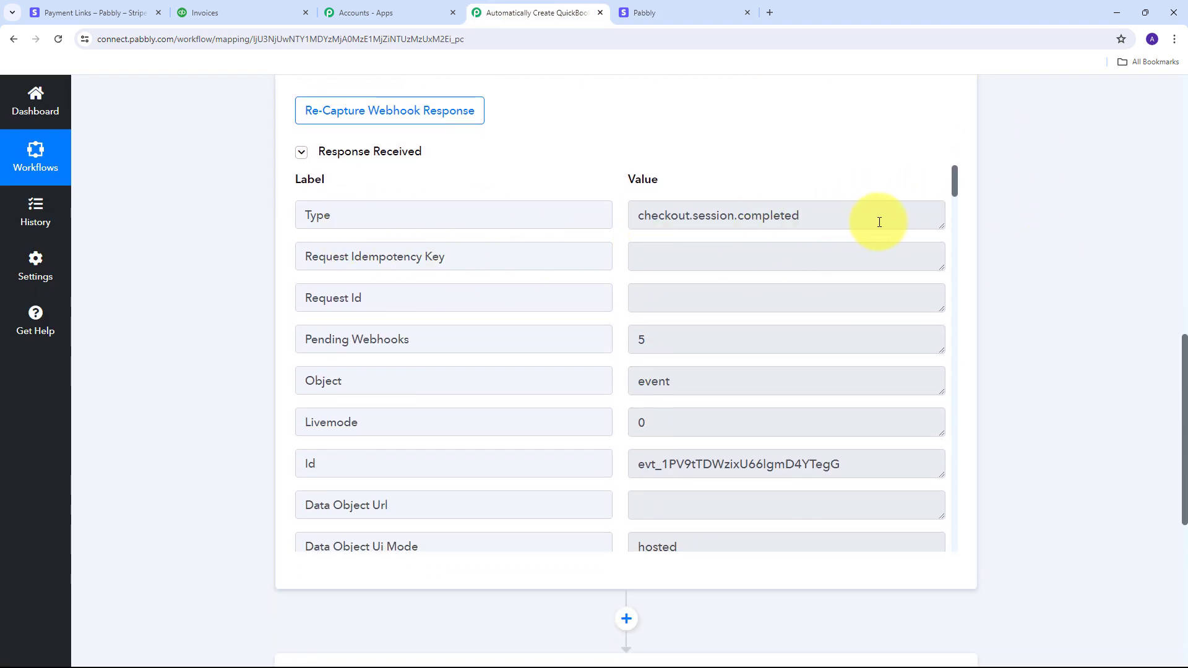
{"action": "left_click_drag", "start_coordinate": [880, 222], "coordinate": [629, 231]}
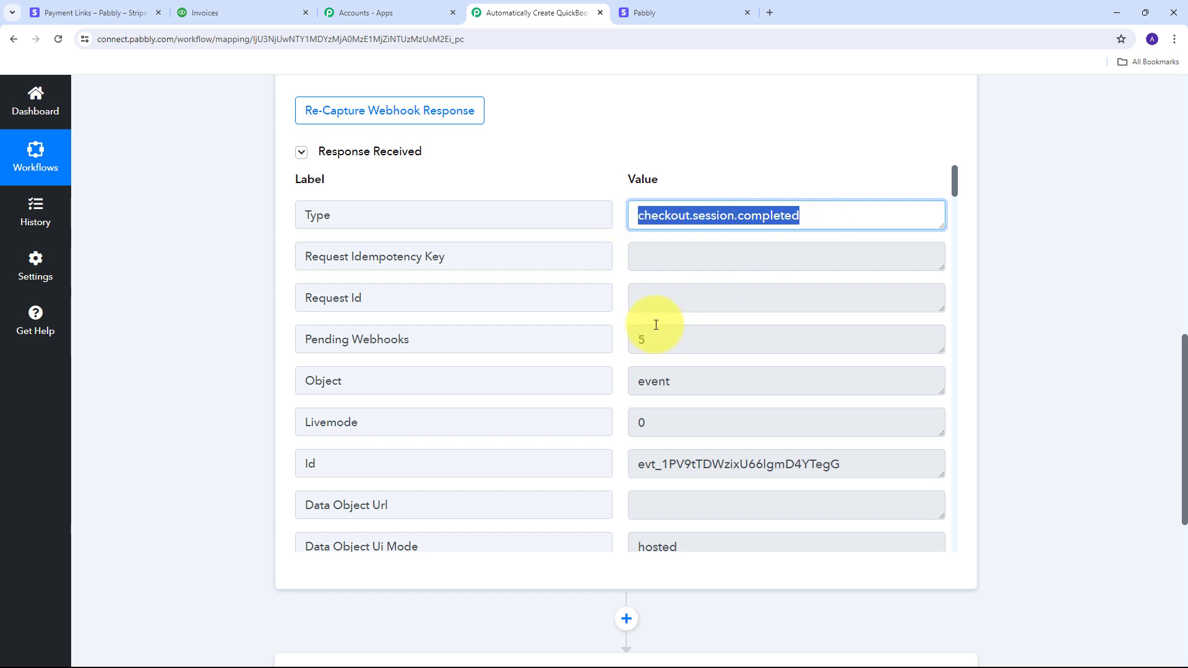
{"action": "scroll", "coordinate": [656, 325], "scroll_direction": "down", "scroll_amount": 10}
{"action": "left_click", "coordinate": [730, 288]}
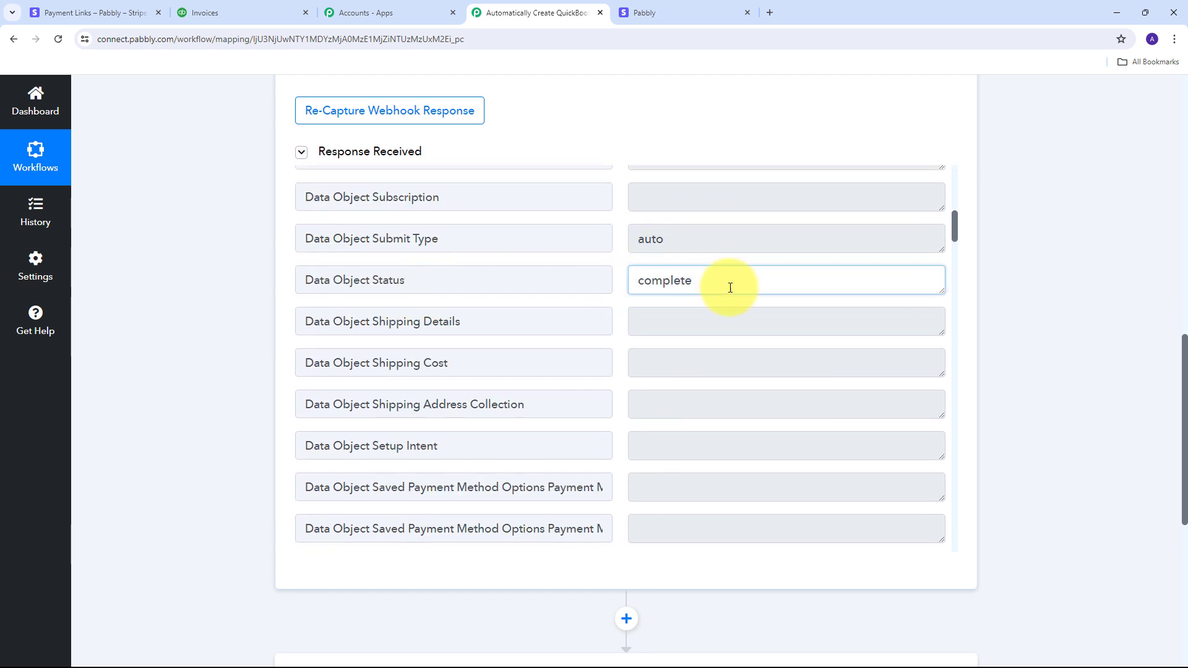
{"action": "left_click_drag", "start_coordinate": [731, 288], "coordinate": [607, 286]}
{"action": "scroll", "coordinate": [761, 279], "scroll_direction": "down", "scroll_amount": 1}
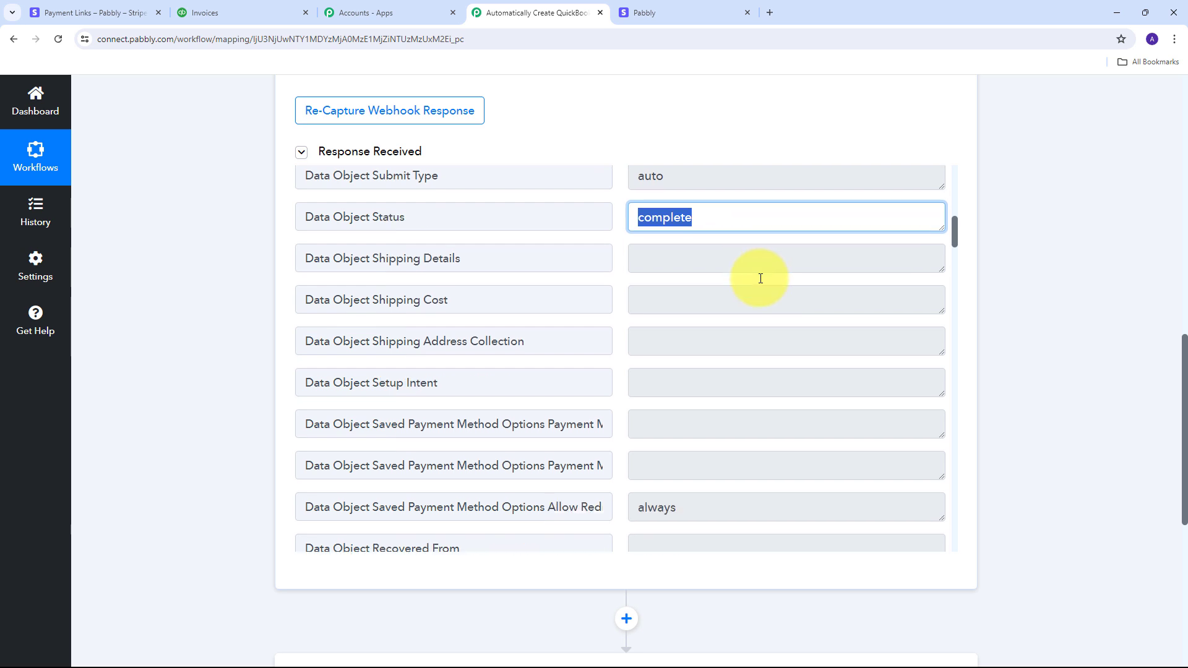
{"action": "scroll", "coordinate": [761, 279], "scroll_direction": "down", "scroll_amount": 9}
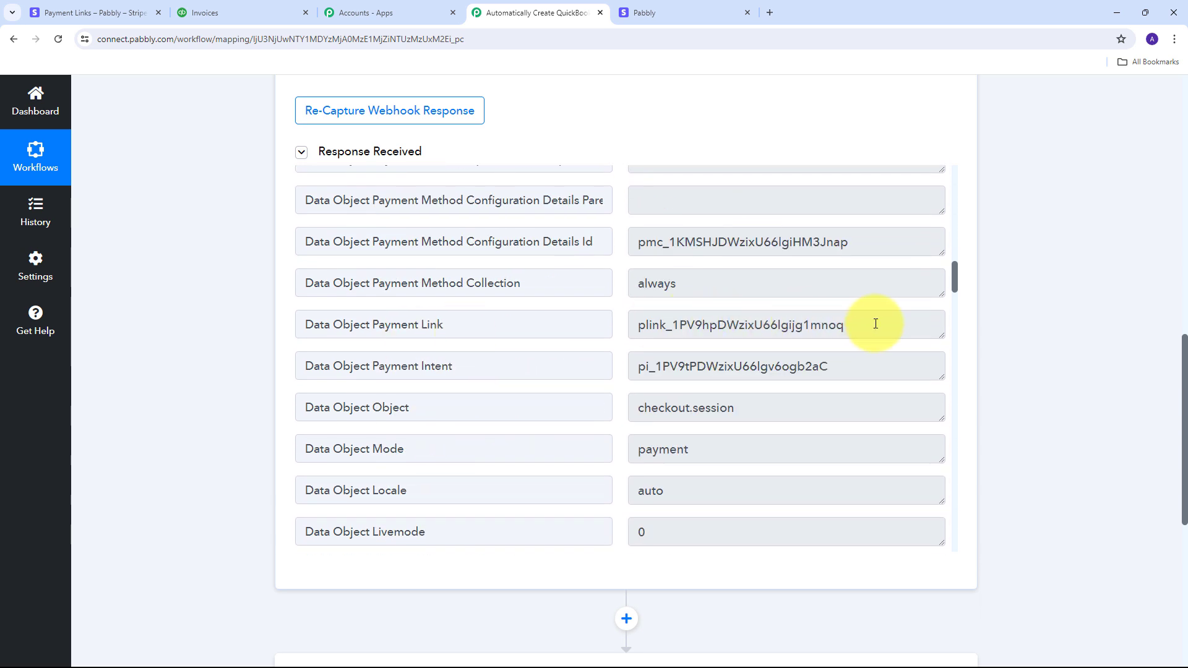
{"action": "left_click_drag", "start_coordinate": [876, 324], "coordinate": [554, 299]}
{"action": "scroll", "coordinate": [703, 313], "scroll_direction": "down", "scroll_amount": 10}
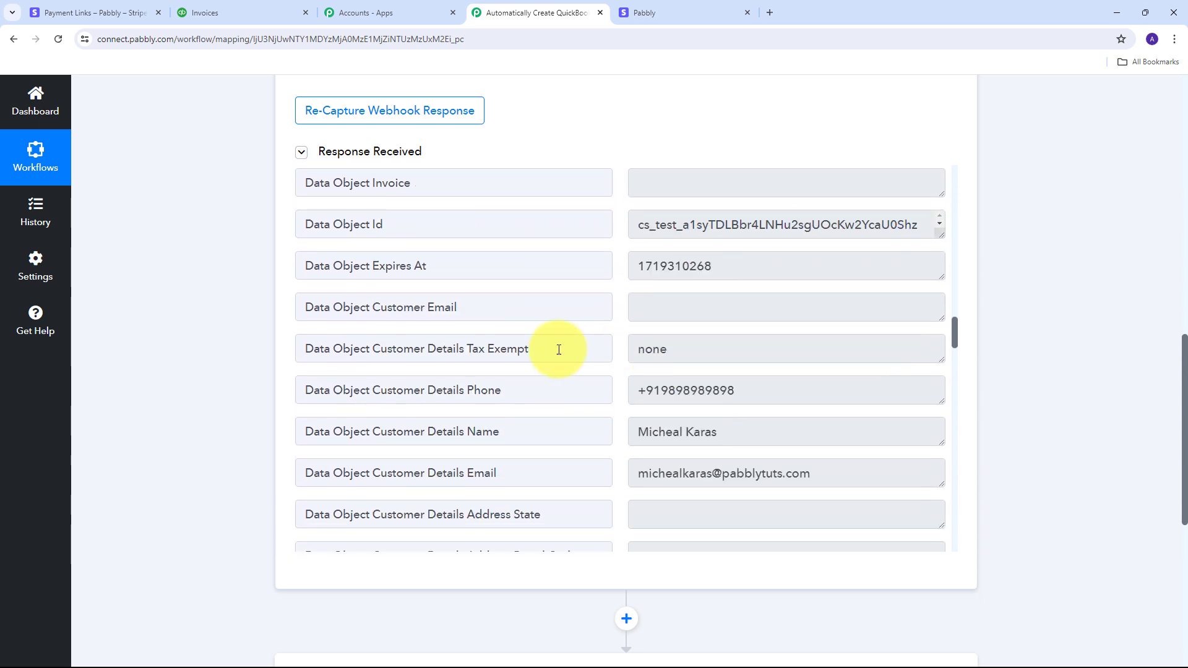
{"action": "scroll", "coordinate": [559, 350], "scroll_direction": "down", "scroll_amount": 1}
{"action": "left_click_drag", "start_coordinate": [836, 326], "coordinate": [584, 335]}
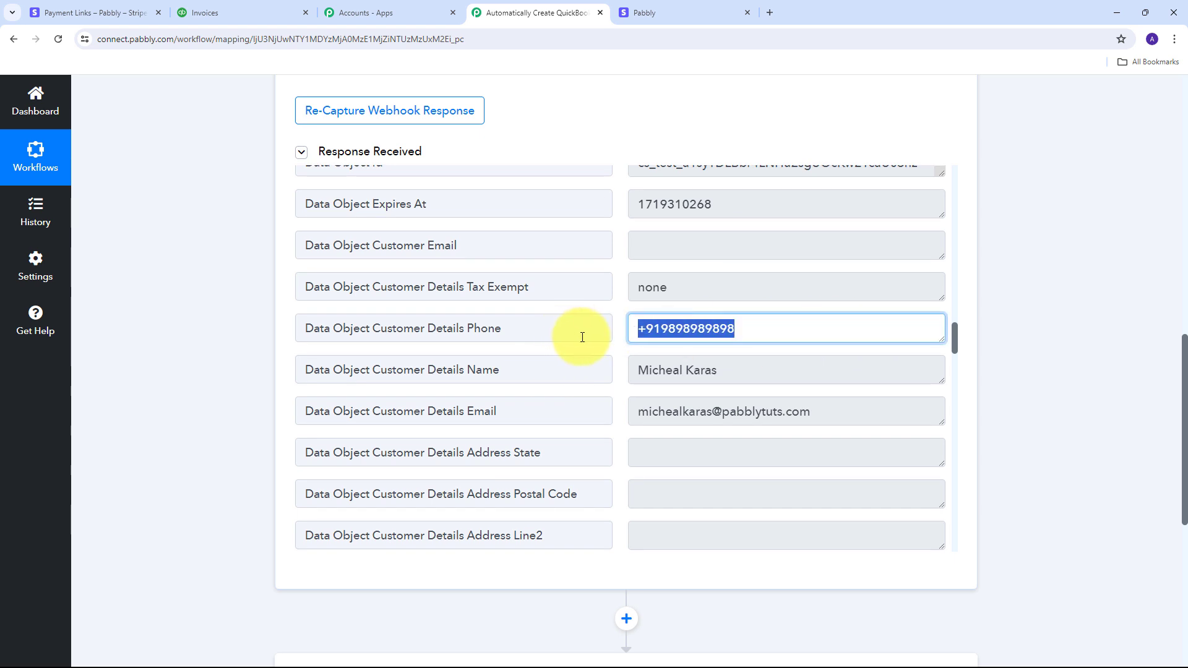
{"action": "left_click", "coordinate": [711, 373]}
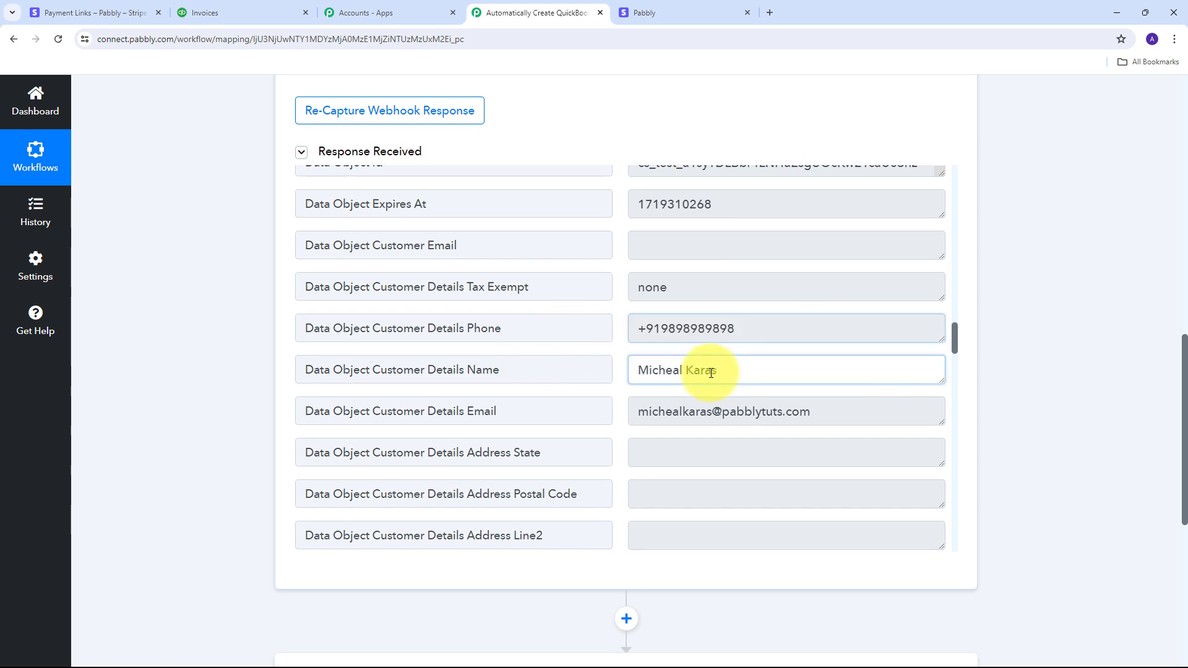
{"action": "left_click_drag", "start_coordinate": [719, 373], "coordinate": [589, 369]}
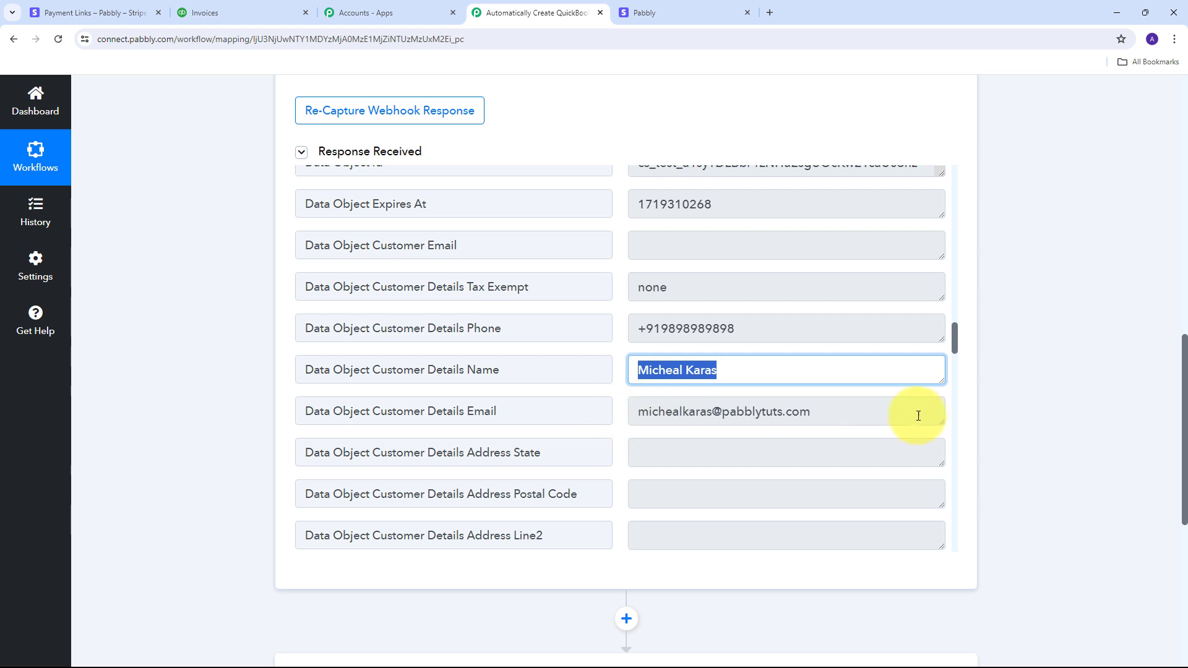
{"action": "left_click_drag", "start_coordinate": [919, 416], "coordinate": [523, 390]}
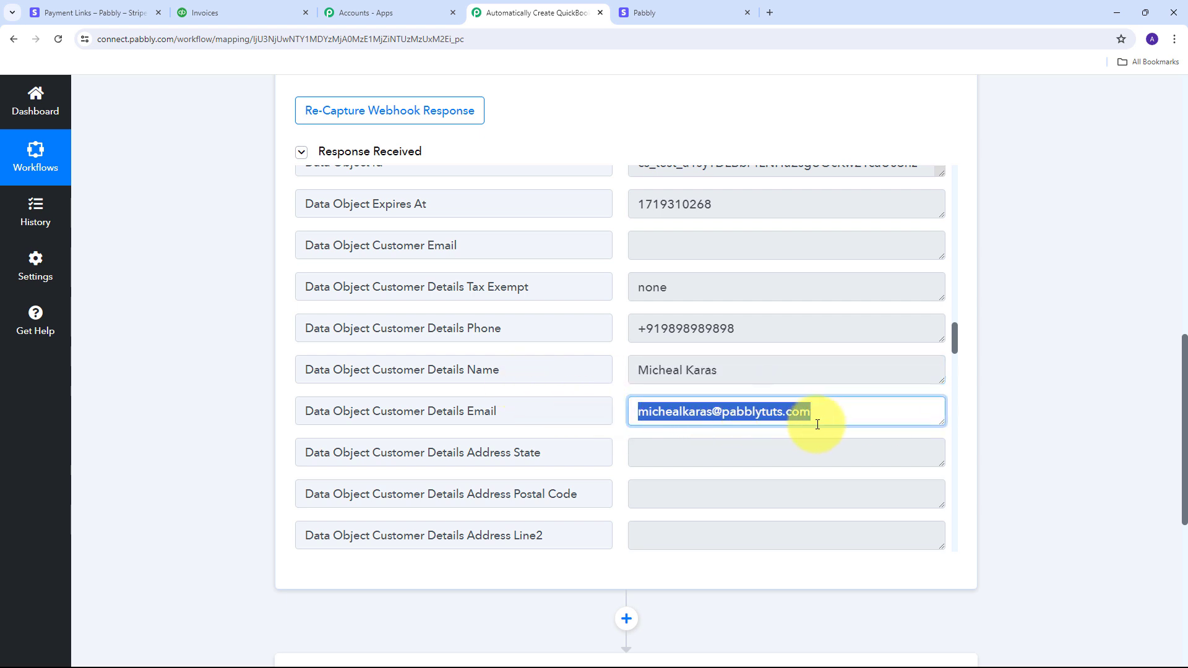
{"action": "scroll", "coordinate": [798, 320], "scroll_direction": "down", "scroll_amount": 5}
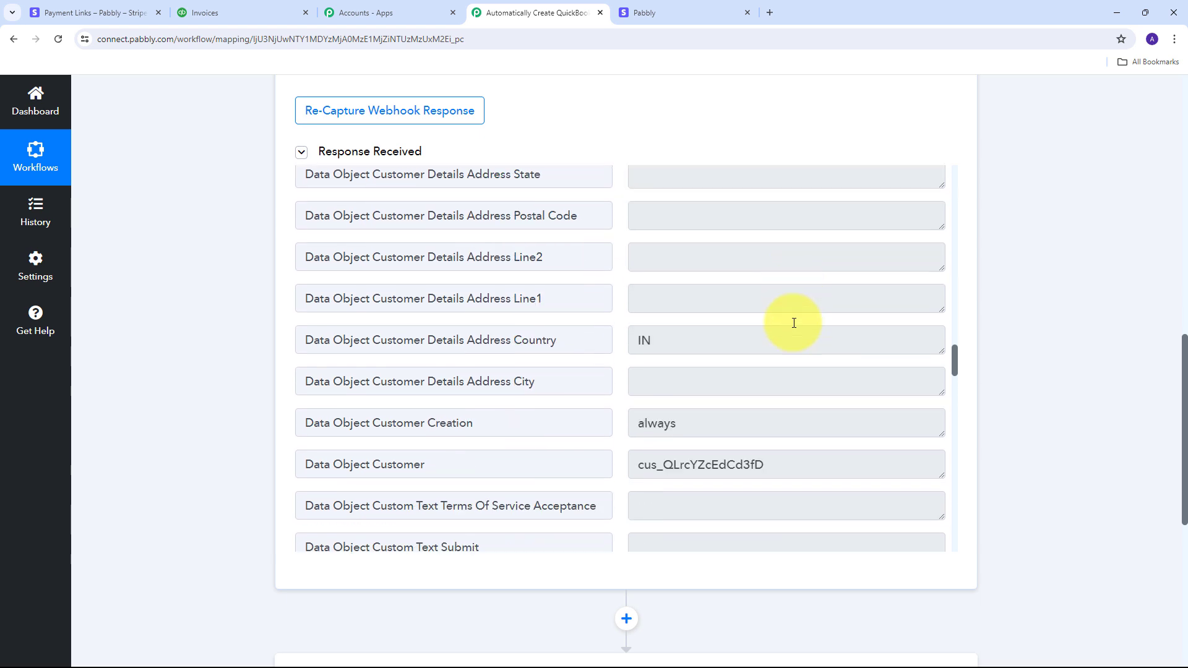
{"action": "left_click_drag", "start_coordinate": [716, 310], "coordinate": [570, 310]}
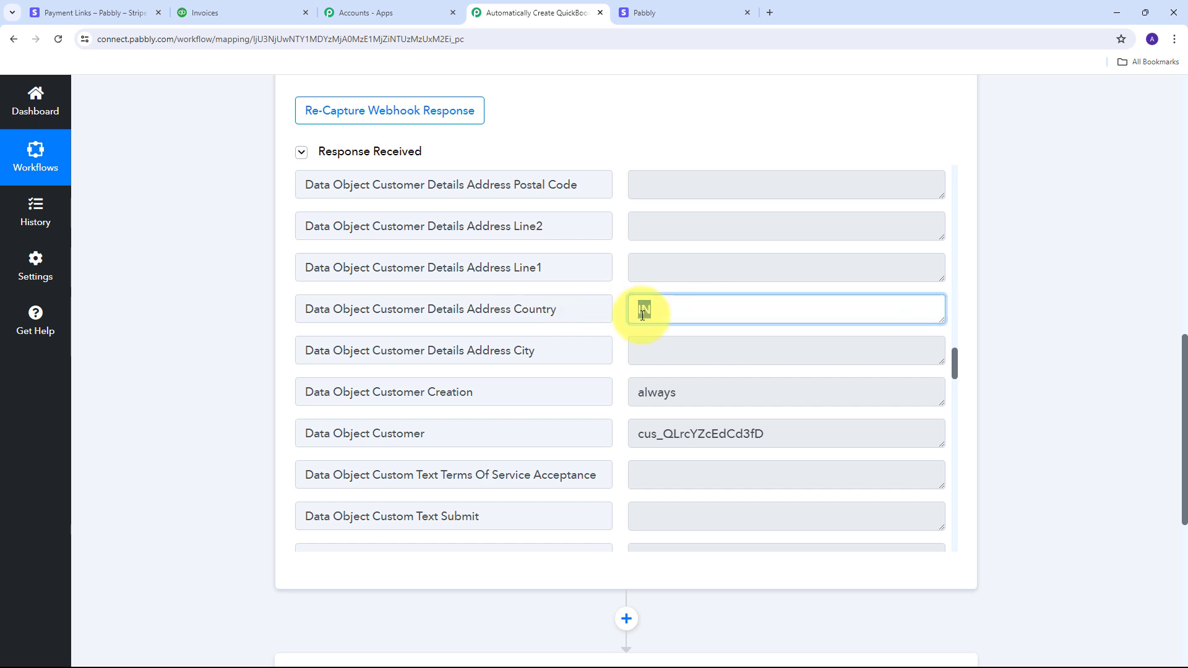
{"action": "scroll", "coordinate": [718, 313], "scroll_direction": "down", "scroll_amount": 10}
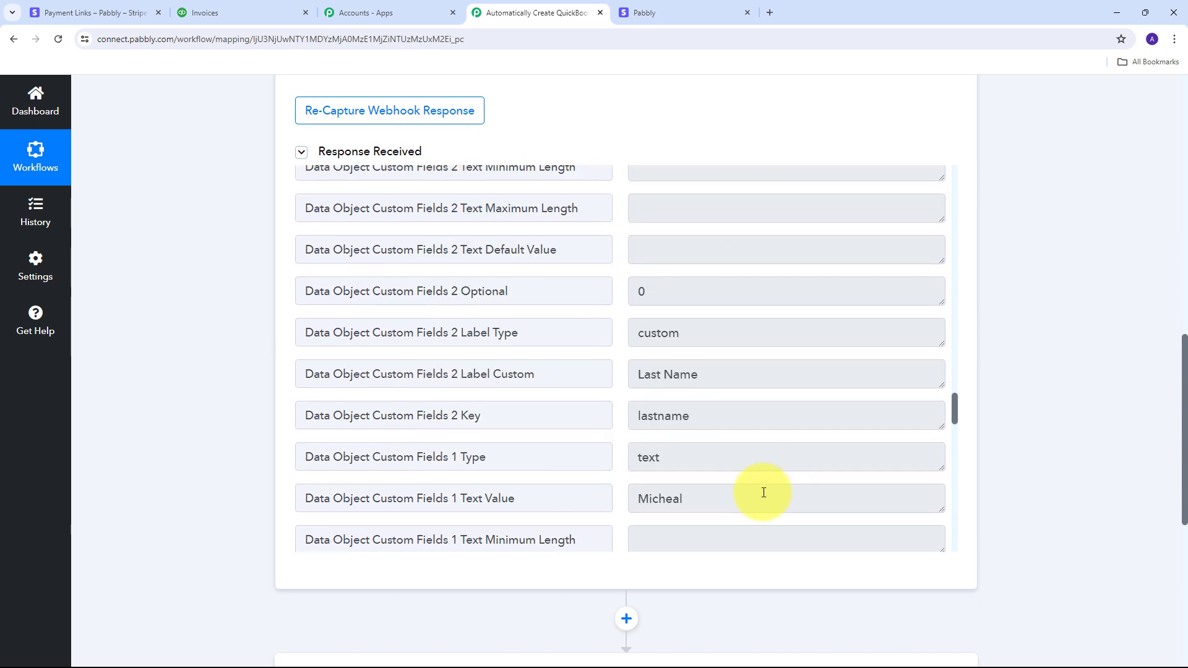
{"action": "left_click_drag", "start_coordinate": [732, 496], "coordinate": [600, 496]}
{"action": "scroll", "coordinate": [748, 385], "scroll_direction": "up", "scroll_amount": 3}
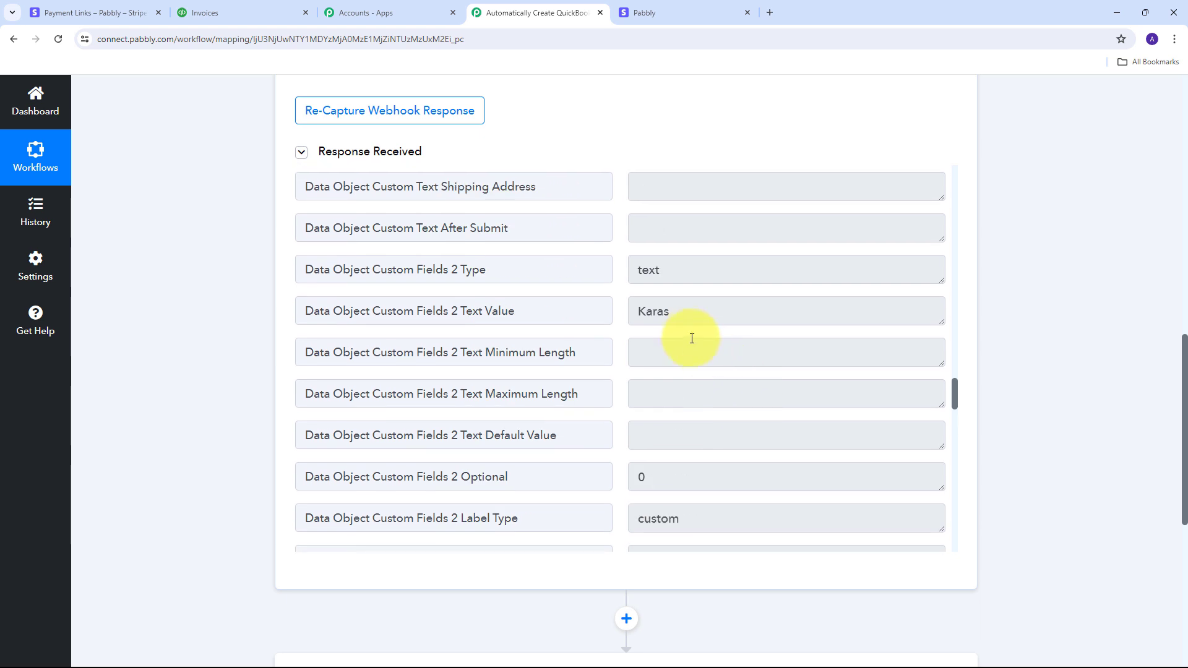
{"action": "left_click_drag", "start_coordinate": [716, 310], "coordinate": [588, 310]}
{"action": "scroll", "coordinate": [734, 374], "scroll_direction": "down", "scroll_amount": 5}
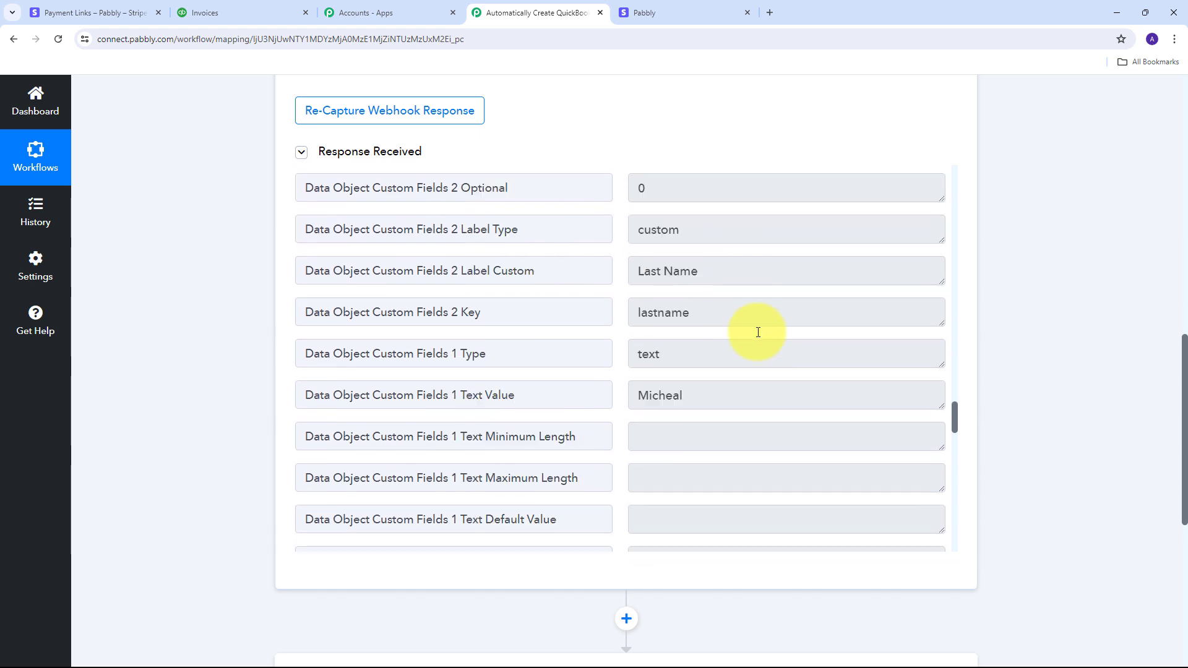
{"action": "scroll", "coordinate": [758, 332], "scroll_direction": "down", "scroll_amount": 8}
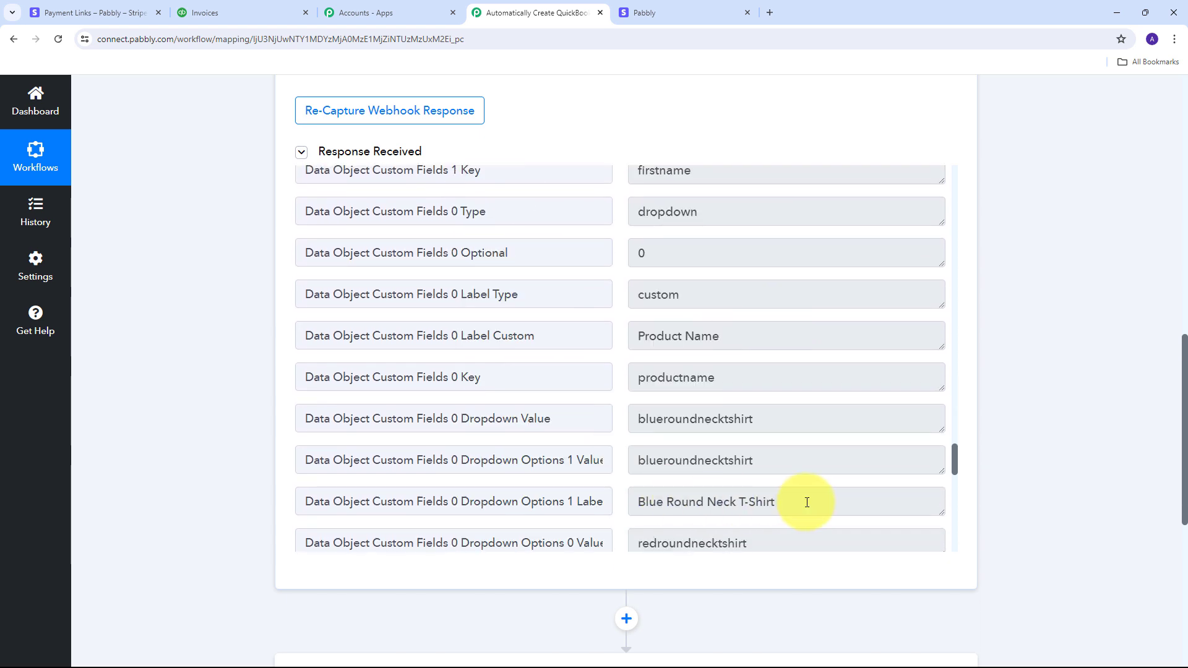
{"action": "left_click_drag", "start_coordinate": [806, 502], "coordinate": [597, 501]}
{"action": "scroll", "coordinate": [810, 351], "scroll_direction": "down", "scroll_amount": 7}
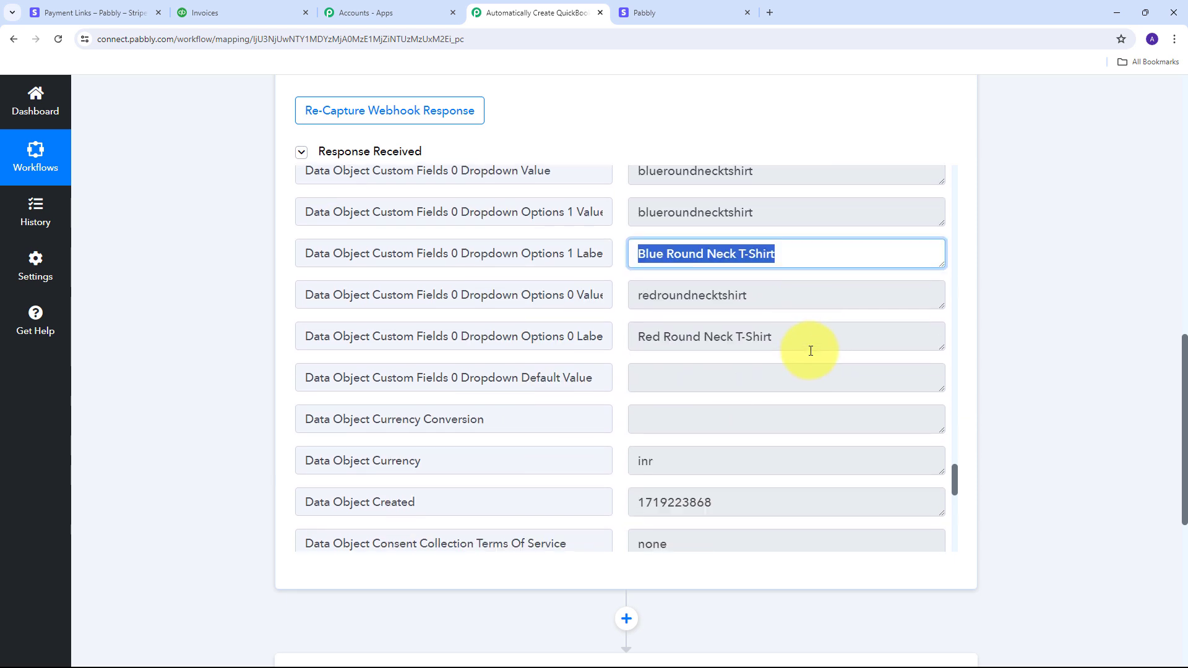
{"action": "left_click_drag", "start_coordinate": [692, 270], "coordinate": [565, 278]}
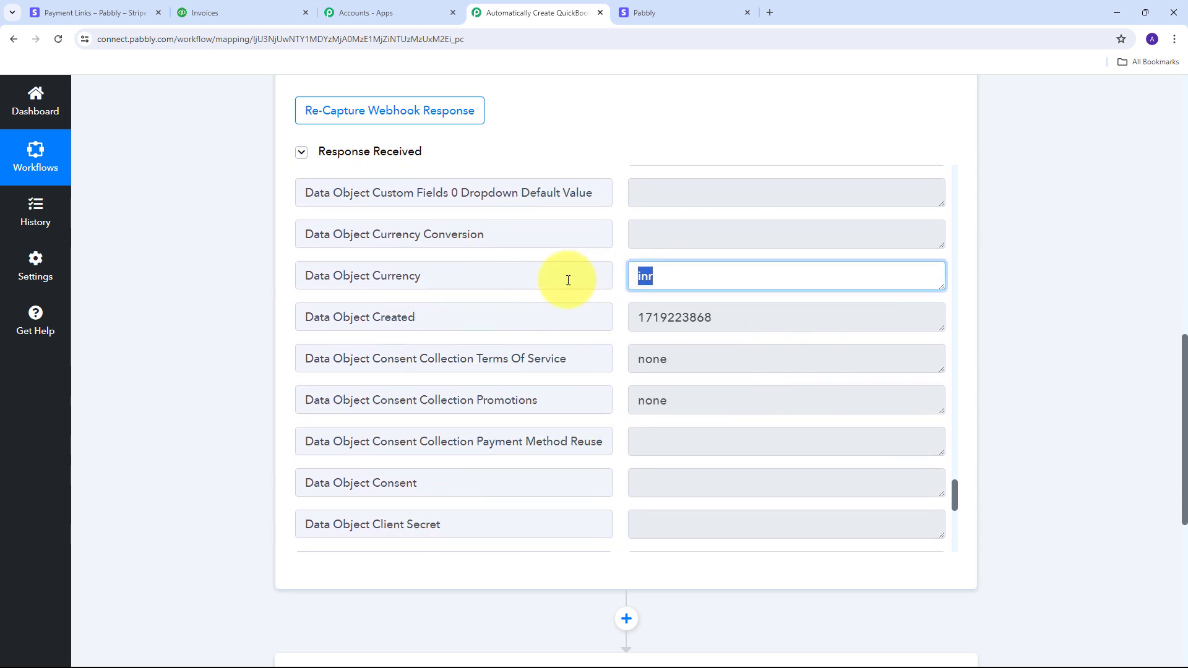
{"action": "scroll", "coordinate": [679, 313], "scroll_direction": "down", "scroll_amount": 5}
{"action": "scroll", "coordinate": [685, 309], "scroll_direction": "down", "scroll_amount": 3}
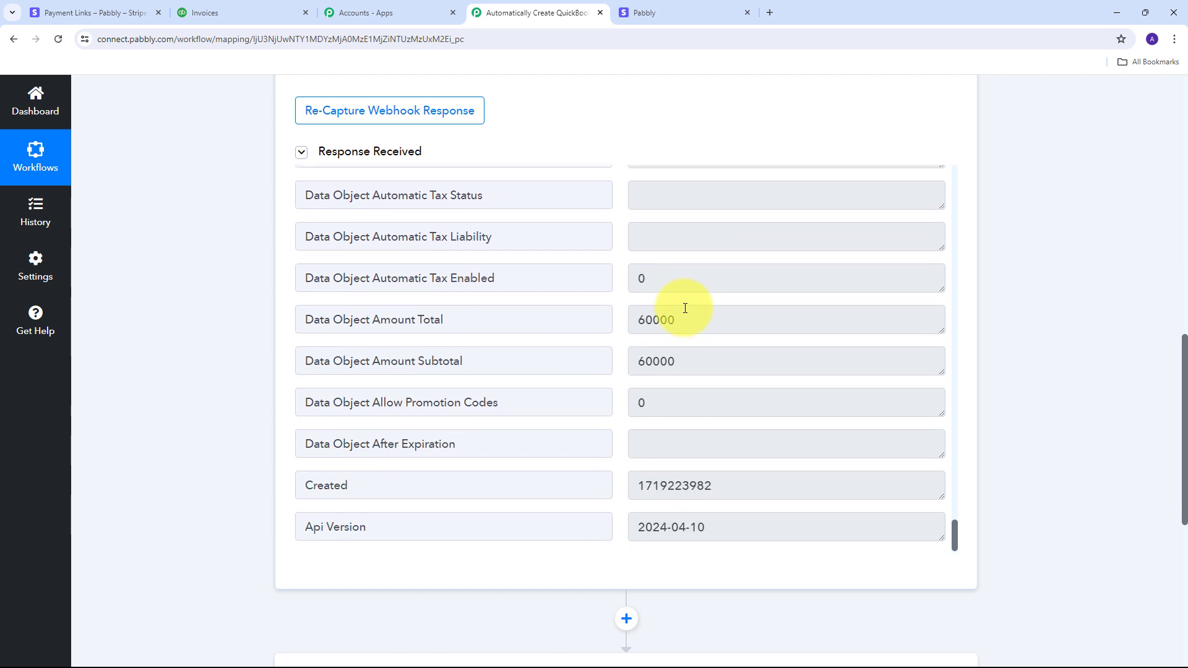
{"action": "left_click_drag", "start_coordinate": [693, 320], "coordinate": [580, 326]}
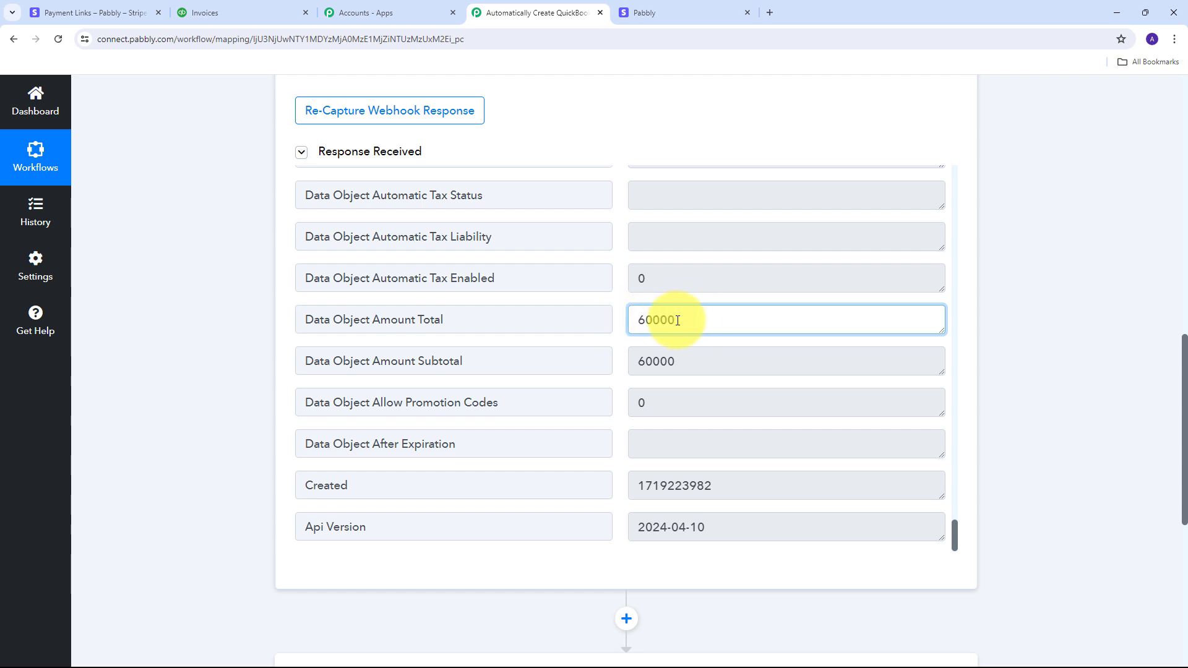
{"action": "left_click", "coordinate": [700, 321]}
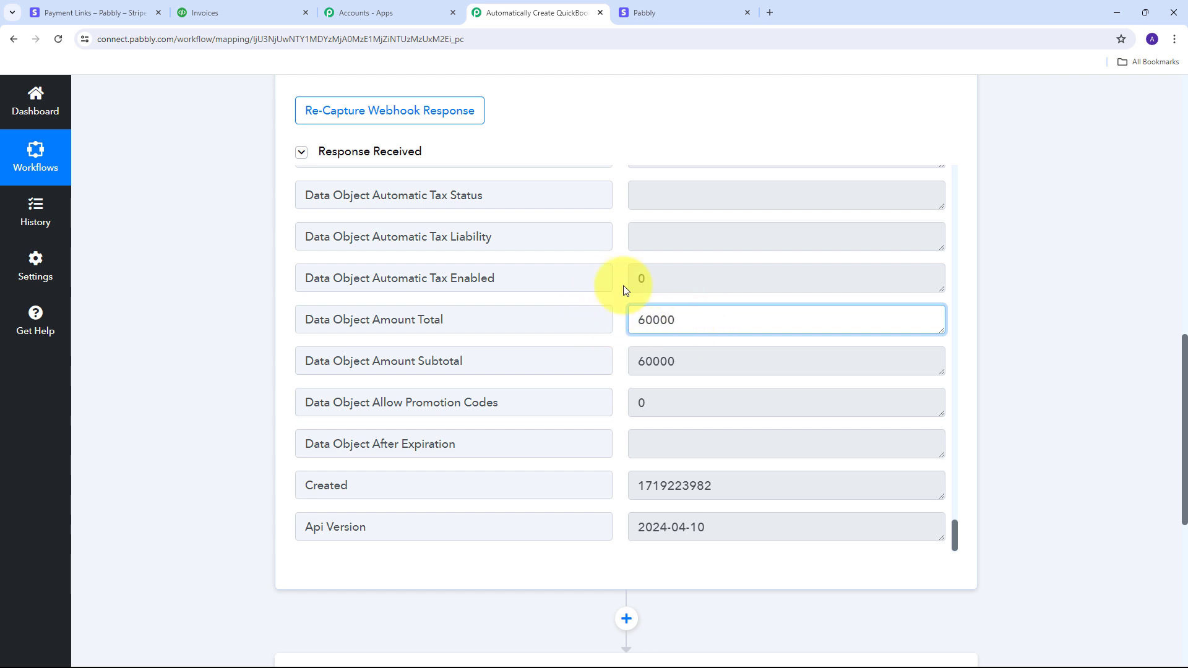
{"action": "left_click_drag", "start_coordinate": [748, 321], "coordinate": [619, 323]}
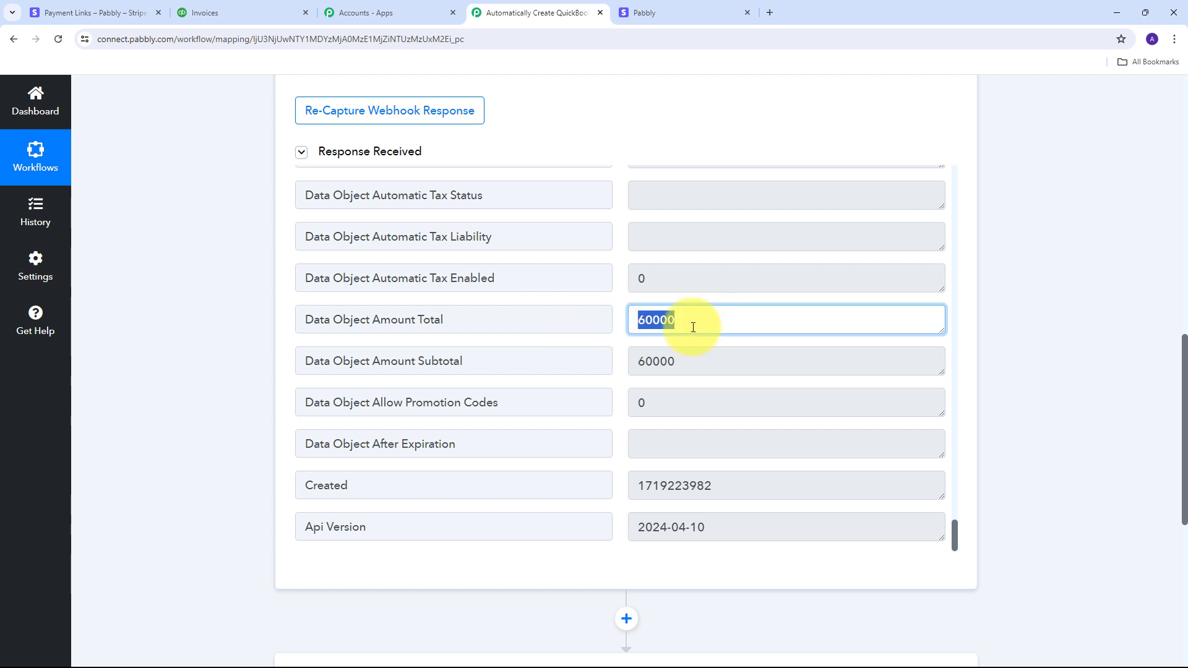
{"action": "scroll", "coordinate": [1061, 286], "scroll_direction": "down", "scroll_amount": 5}
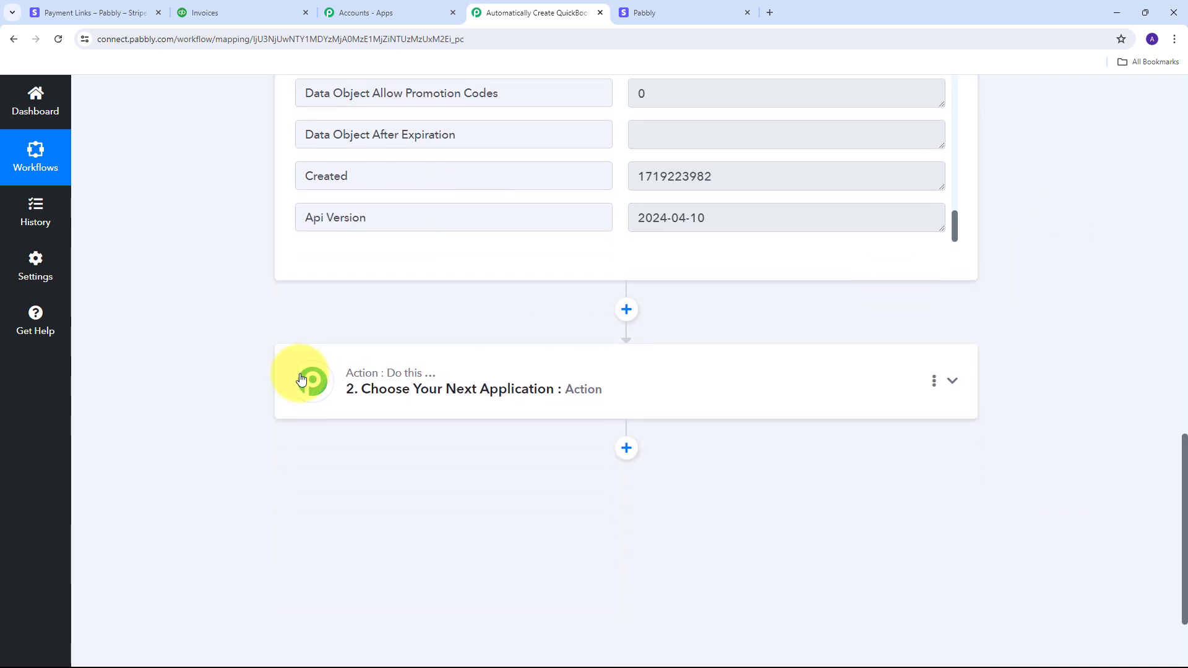
Step: Add Number Formatter (Pabbly) as the second action with Perform Math Operation, and connect it
{"action": "left_click", "coordinate": [950, 381]}
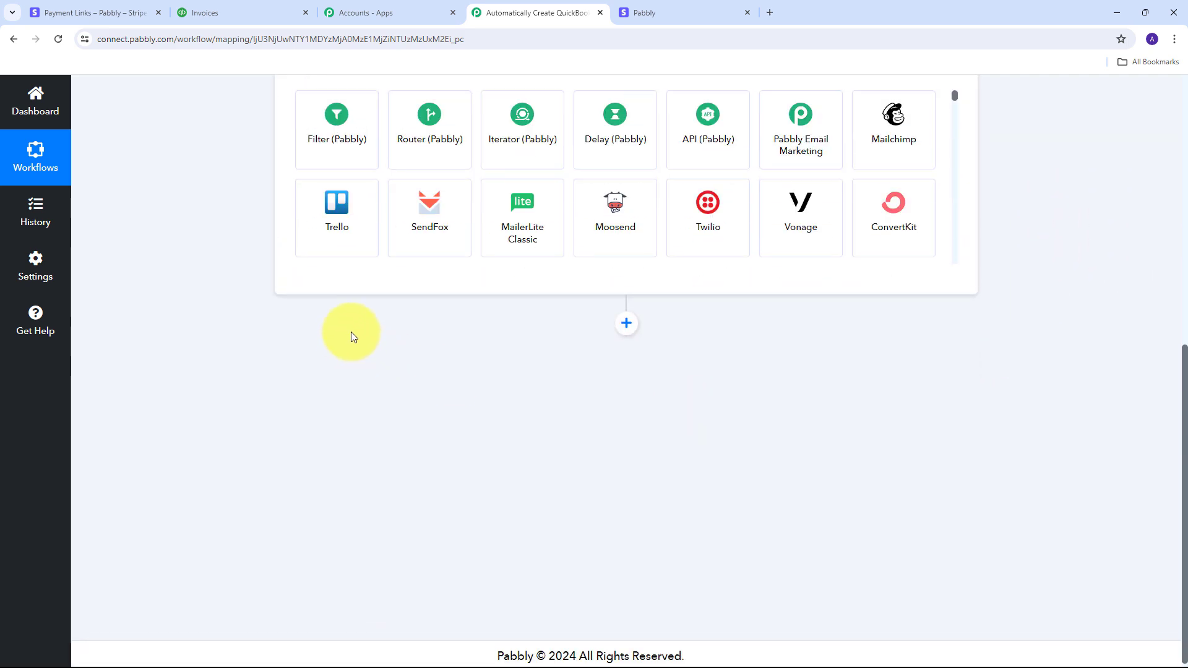
{"action": "scroll", "coordinate": [351, 337], "scroll_direction": "up", "scroll_amount": 5}
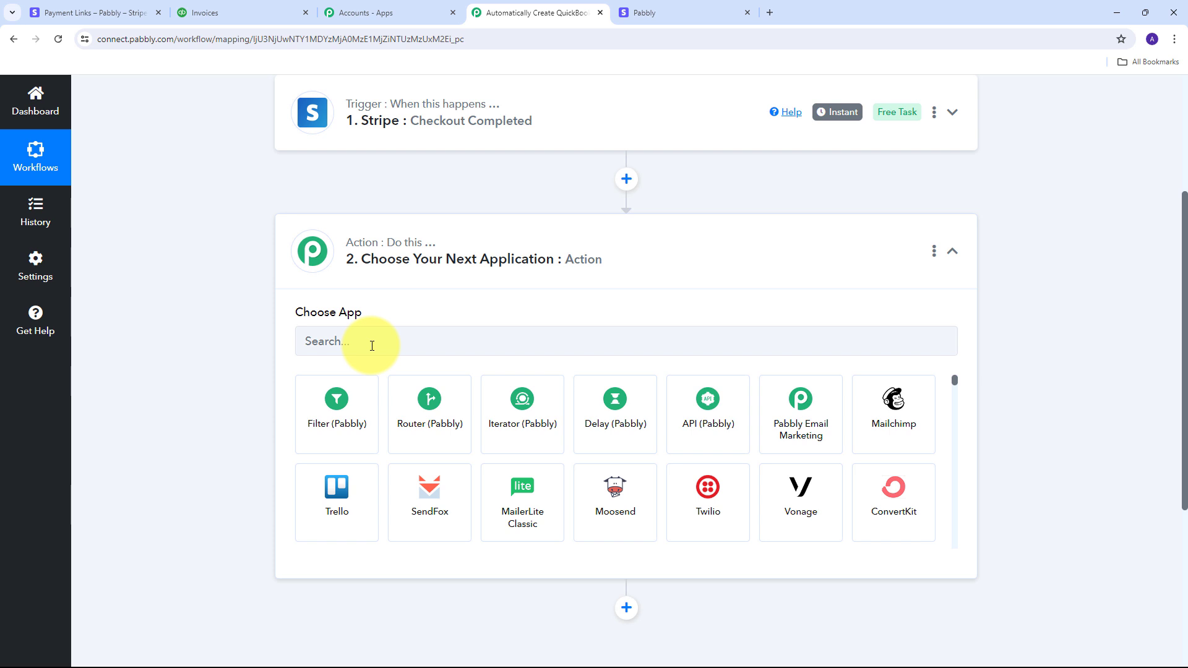
{"action": "left_click", "coordinate": [372, 346]}
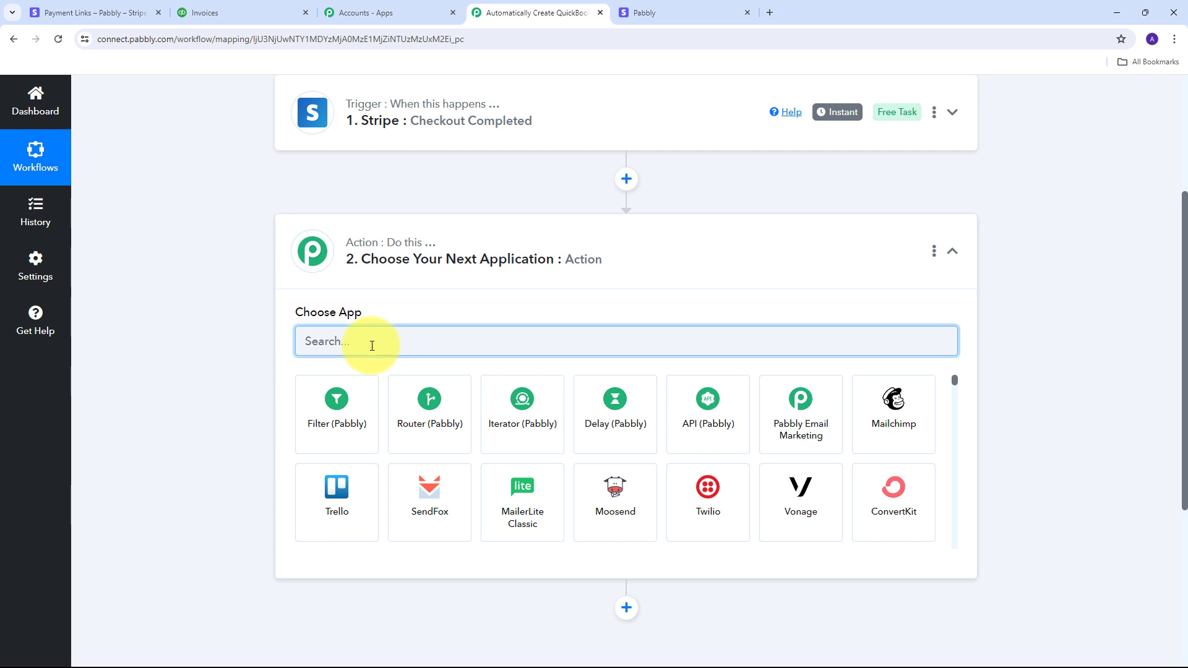
{"action": "type", "text": "Number Formatter (Pabbly"}
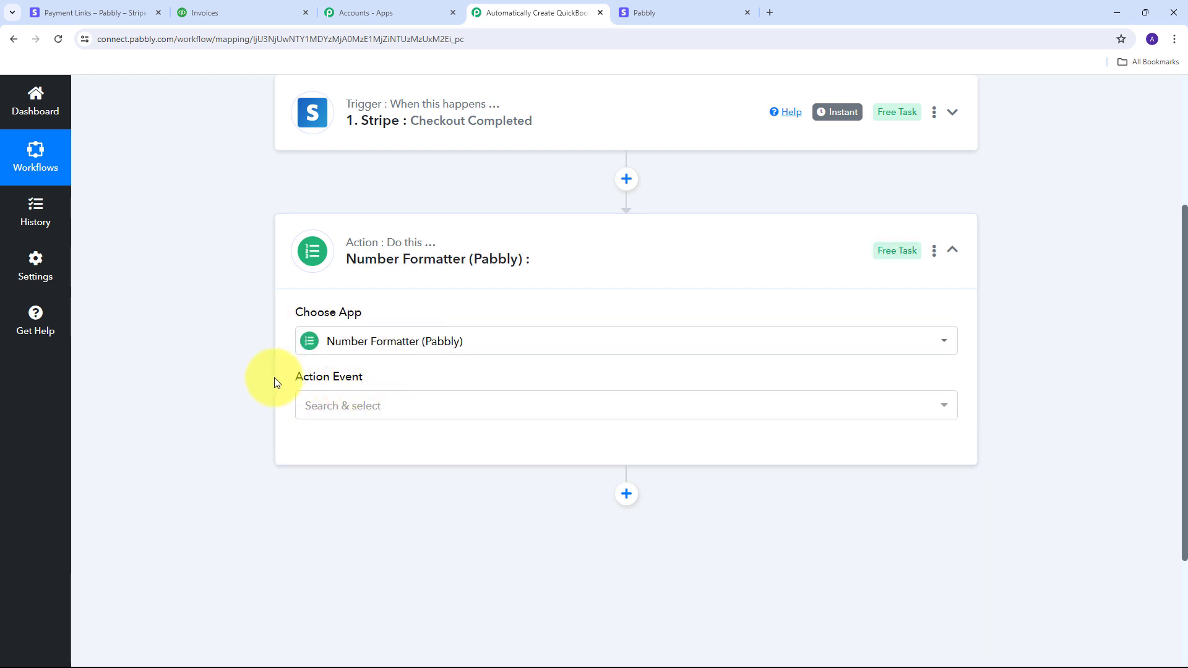
{"action": "left_click", "coordinate": [645, 406]}
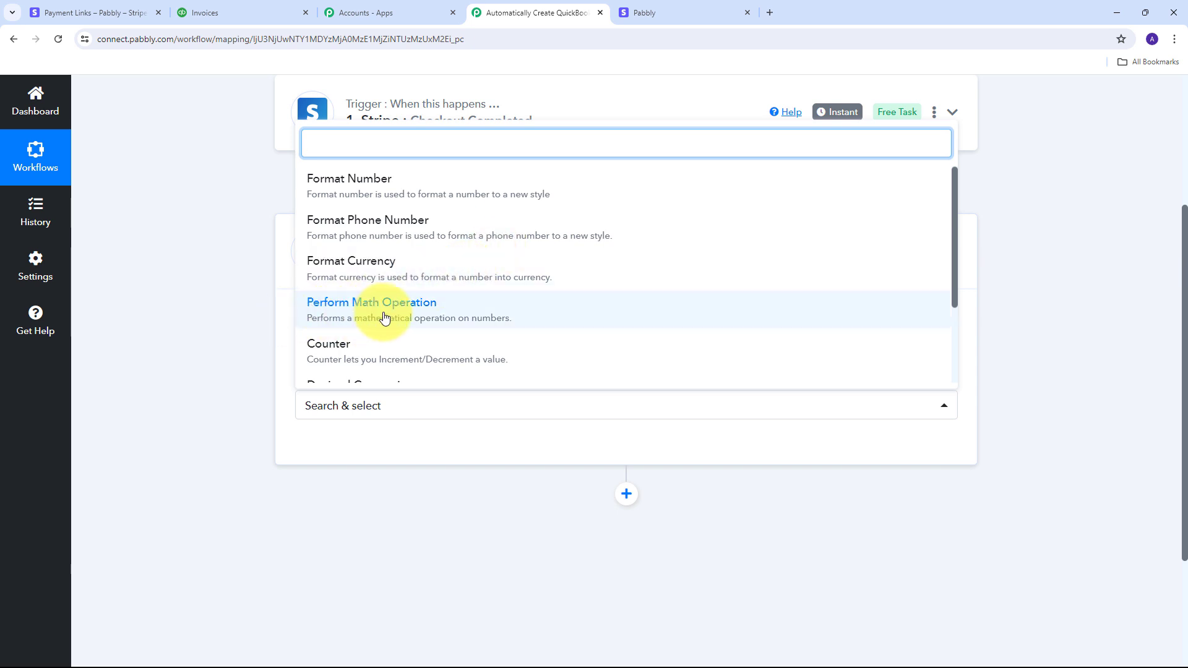
{"action": "left_click", "coordinate": [364, 316]}
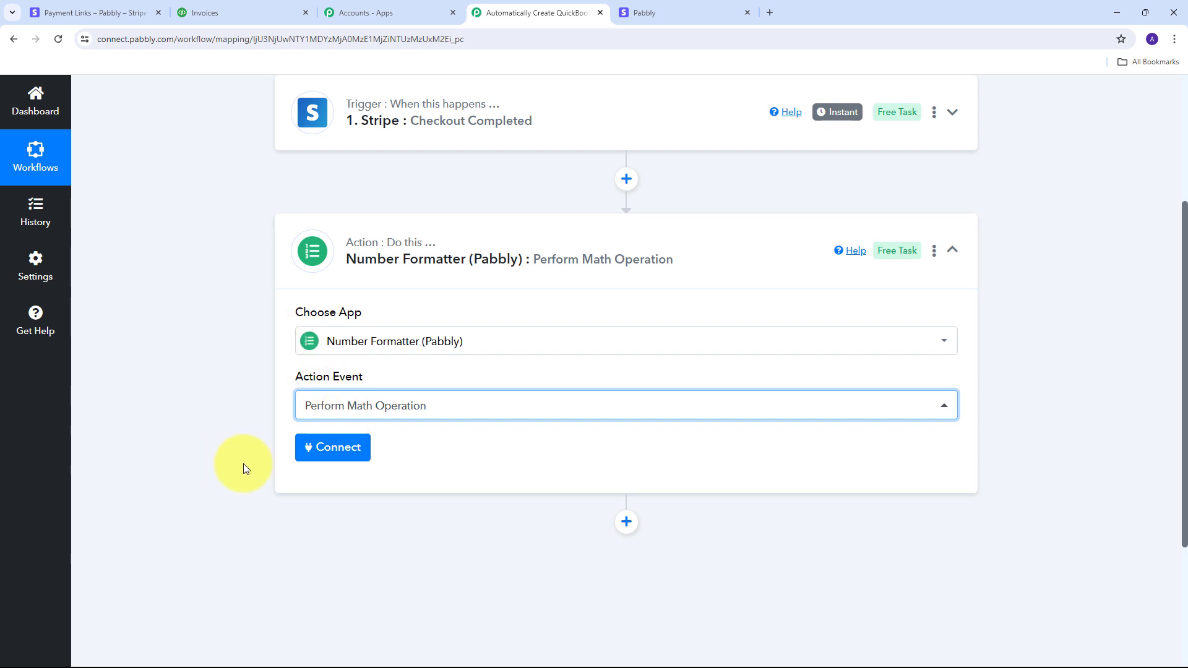
{"action": "left_click", "coordinate": [340, 453]}
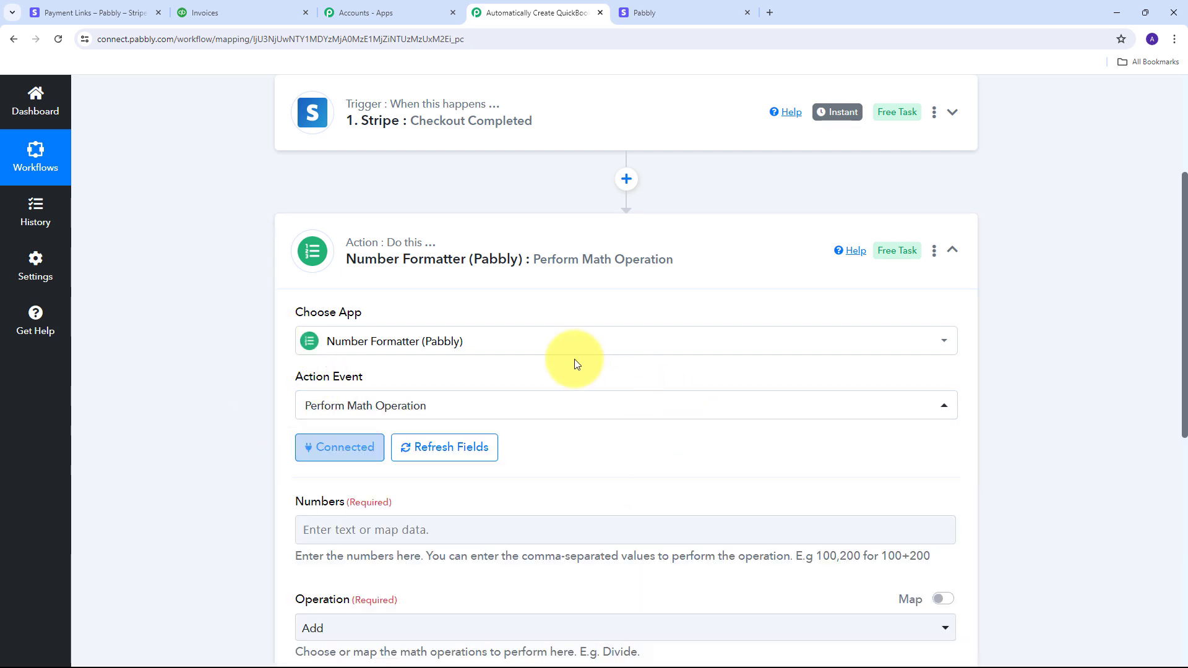
Step: Fill the Numbers field with the Stripe checkout's Amount Total followed by ',100'
{"action": "scroll", "coordinate": [559, 353], "scroll_direction": "down", "scroll_amount": 3}
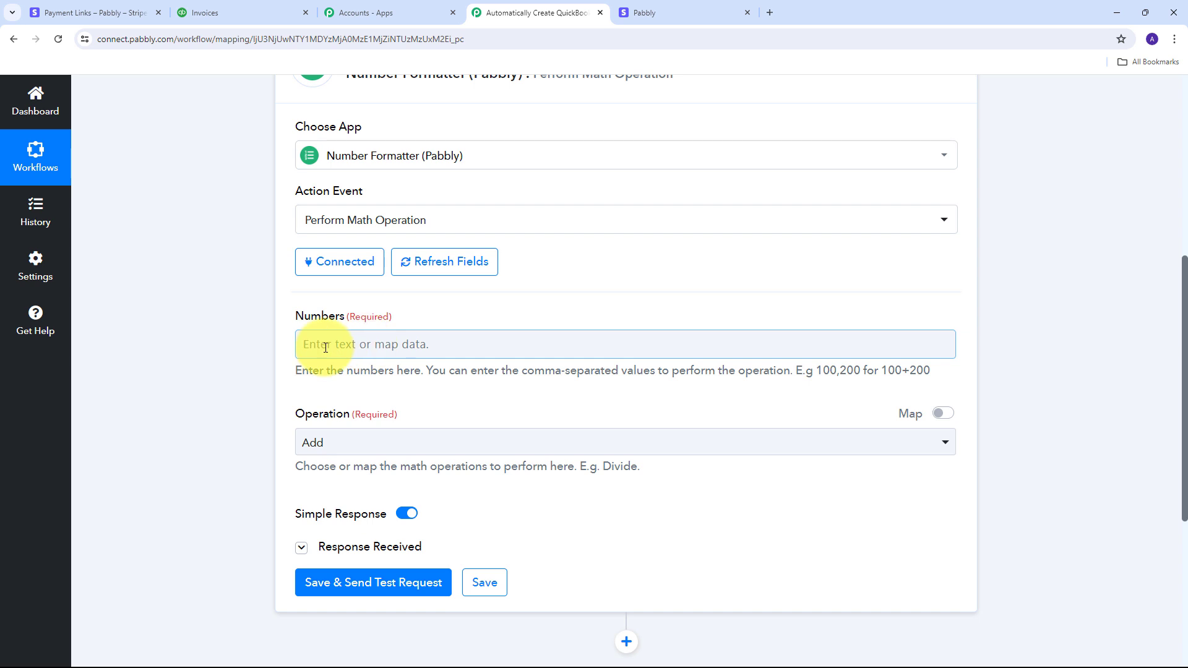
{"action": "scroll", "coordinate": [270, 409], "scroll_direction": "up", "scroll_amount": 1}
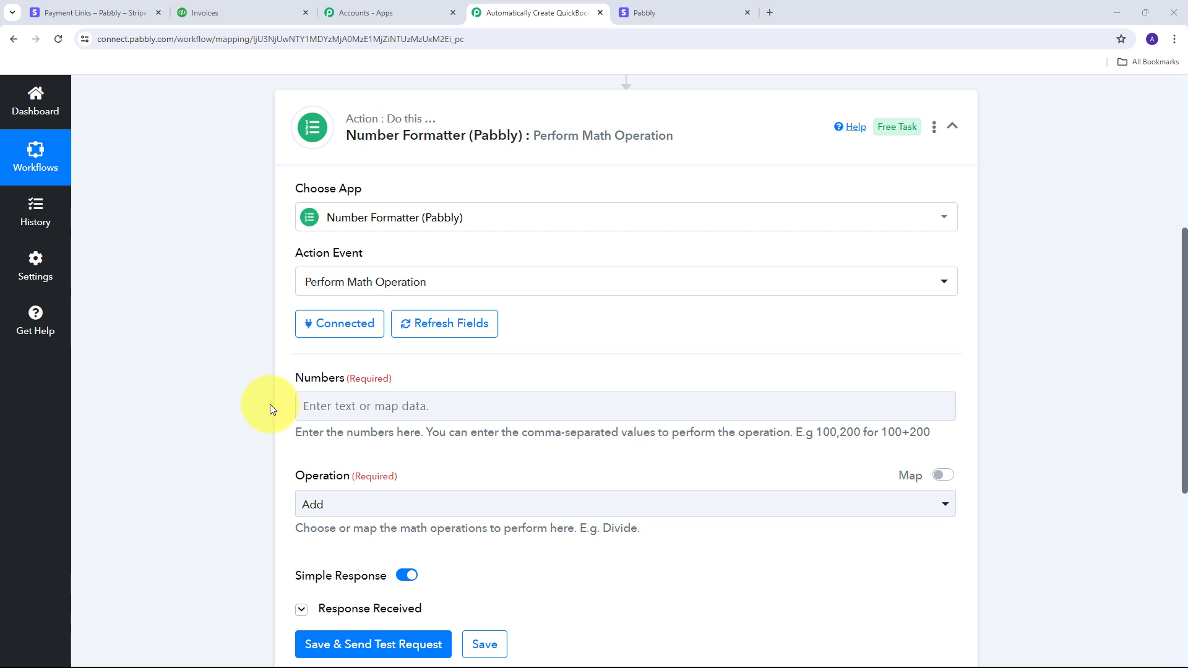
{"action": "left_click", "coordinate": [343, 409]}
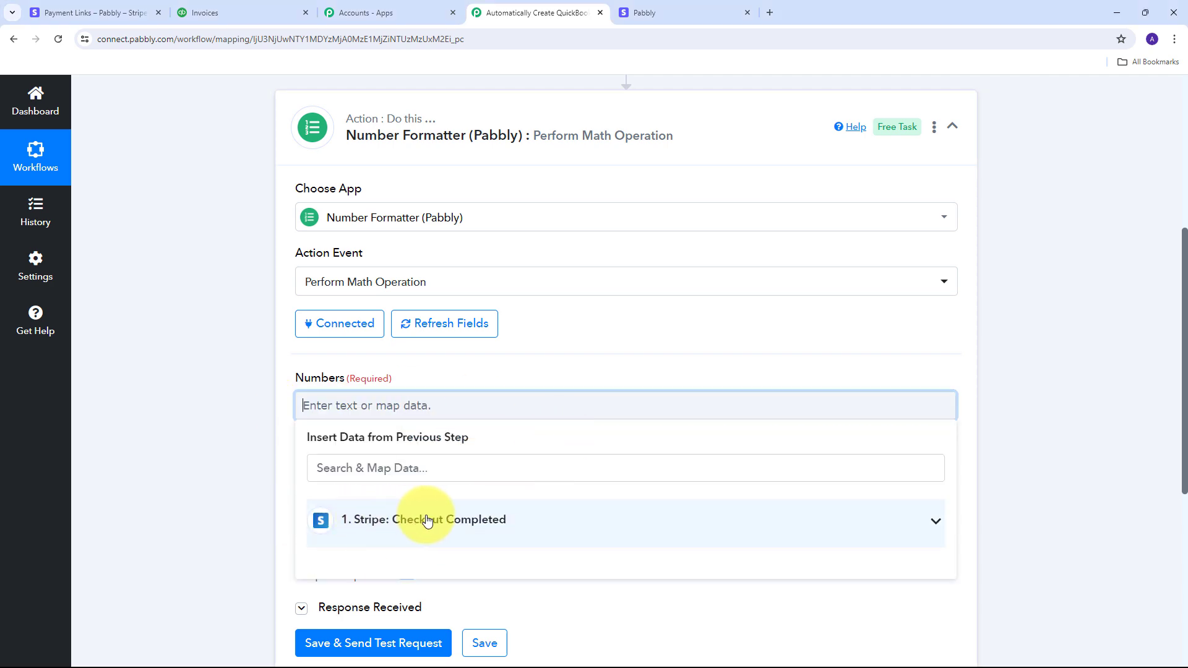
{"action": "left_click", "coordinate": [551, 529]}
{"action": "scroll", "coordinate": [557, 417], "scroll_direction": "down", "scroll_amount": 15}
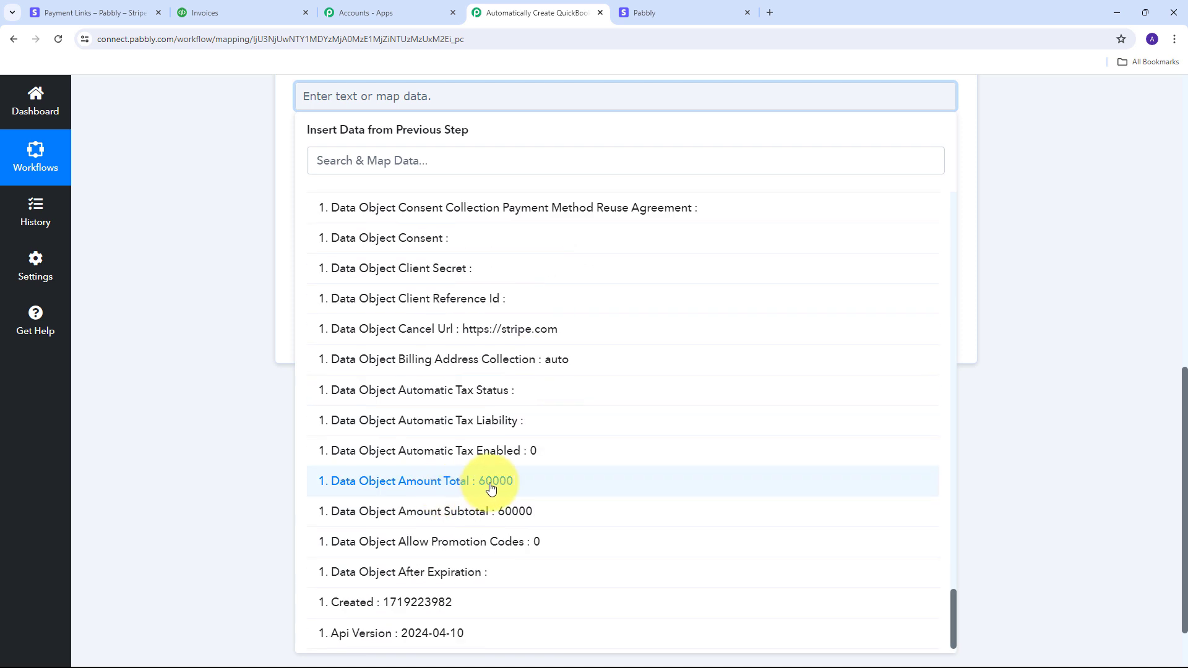
{"action": "left_click", "coordinate": [491, 488]}
{"action": "left_click", "coordinate": [220, 210]}
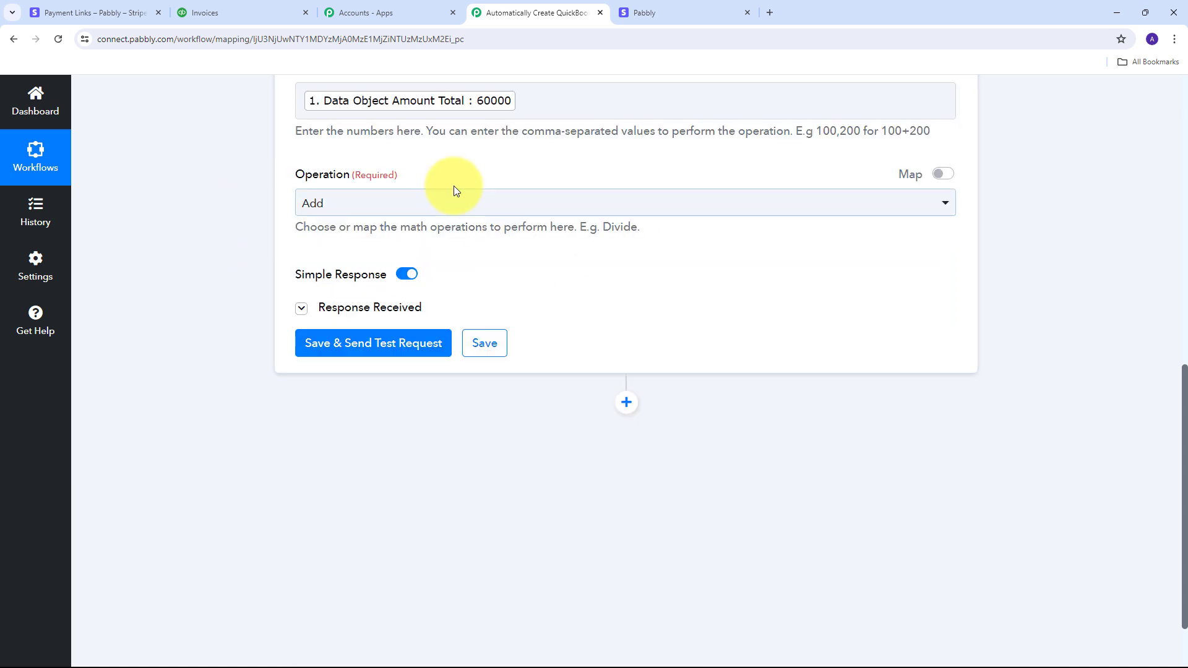
{"action": "scroll", "coordinate": [511, 202], "scroll_direction": "up", "scroll_amount": 1}
{"action": "left_click", "coordinate": [534, 167]}
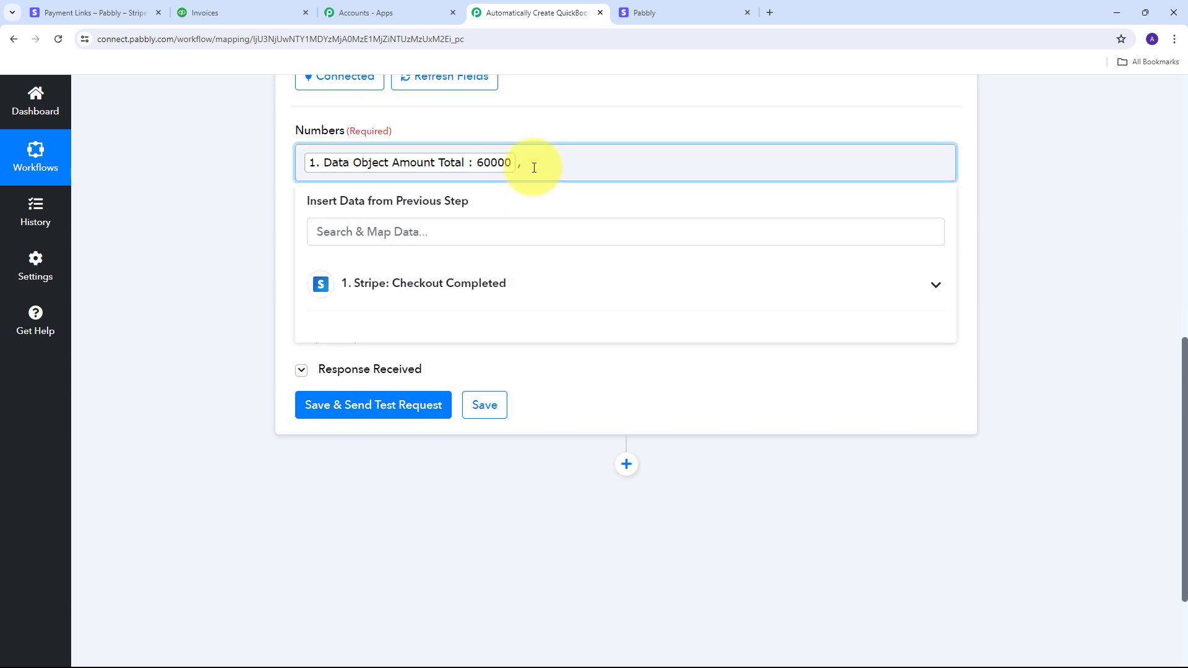
{"action": "left_click", "coordinate": [232, 201]}
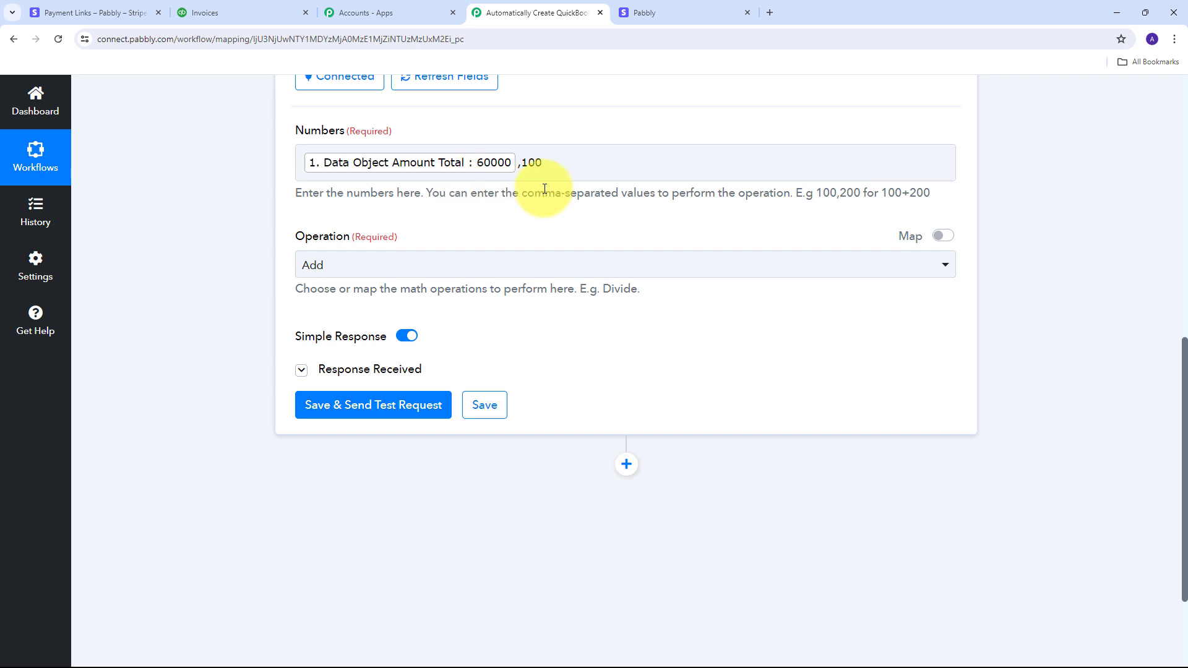
Step: Set the math step's Operation to Divide
{"action": "scroll", "coordinate": [347, 191], "scroll_direction": "down", "scroll_amount": 1}
{"action": "scroll", "coordinate": [445, 244], "scroll_direction": "up", "scroll_amount": 1}
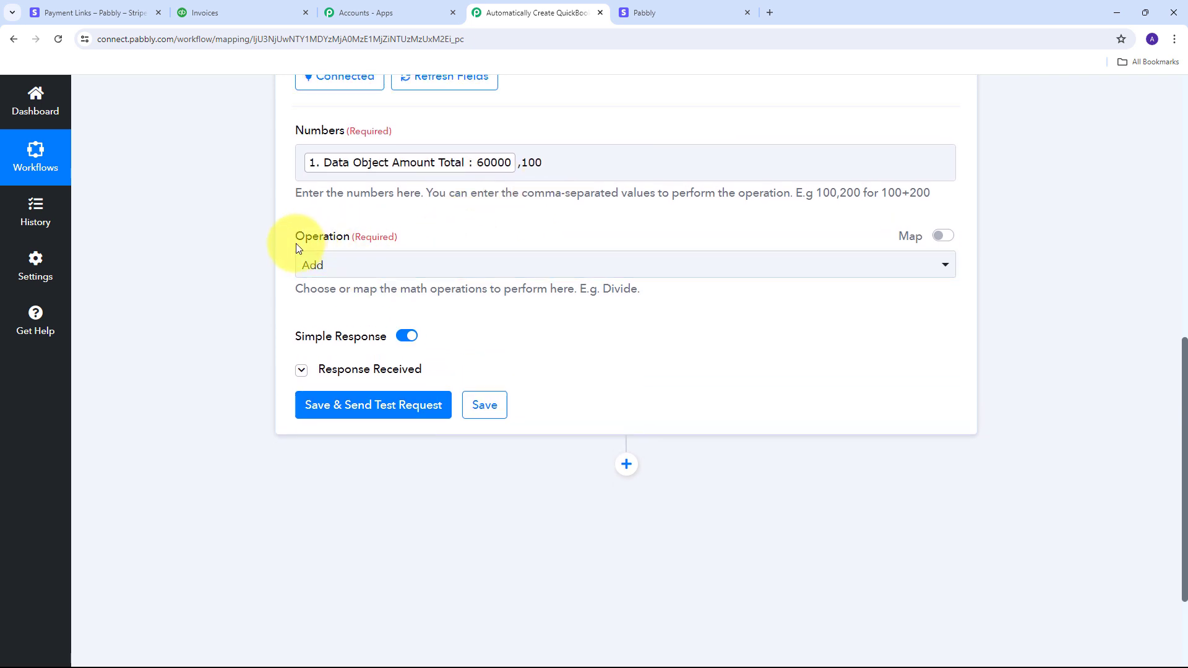
{"action": "left_click", "coordinate": [675, 272]}
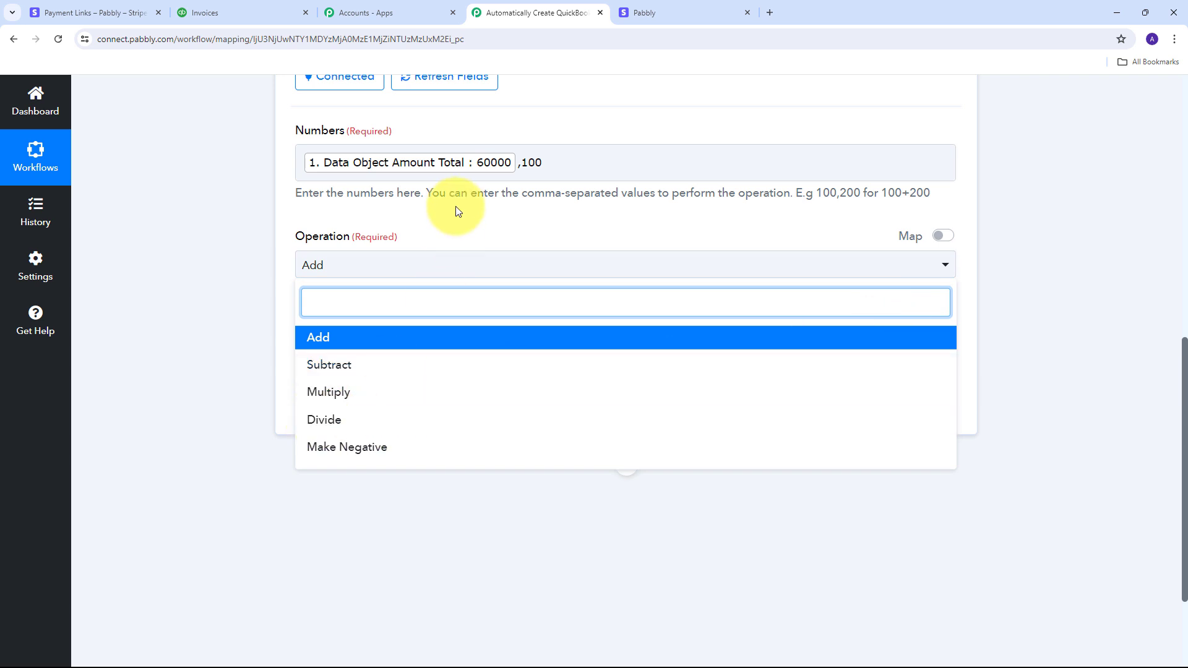
{"action": "left_click", "coordinate": [324, 426]}
{"action": "scroll", "coordinate": [297, 336], "scroll_direction": "up", "scroll_amount": 1}
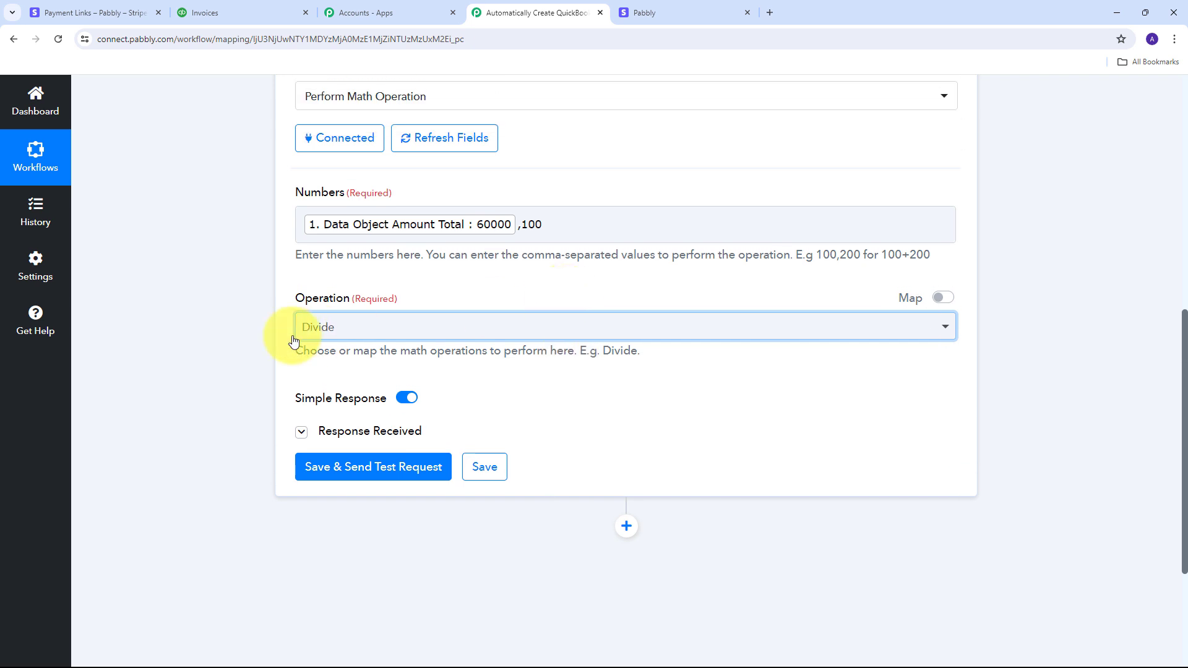
{"action": "scroll", "coordinate": [202, 344], "scroll_direction": "down", "scroll_amount": 2}
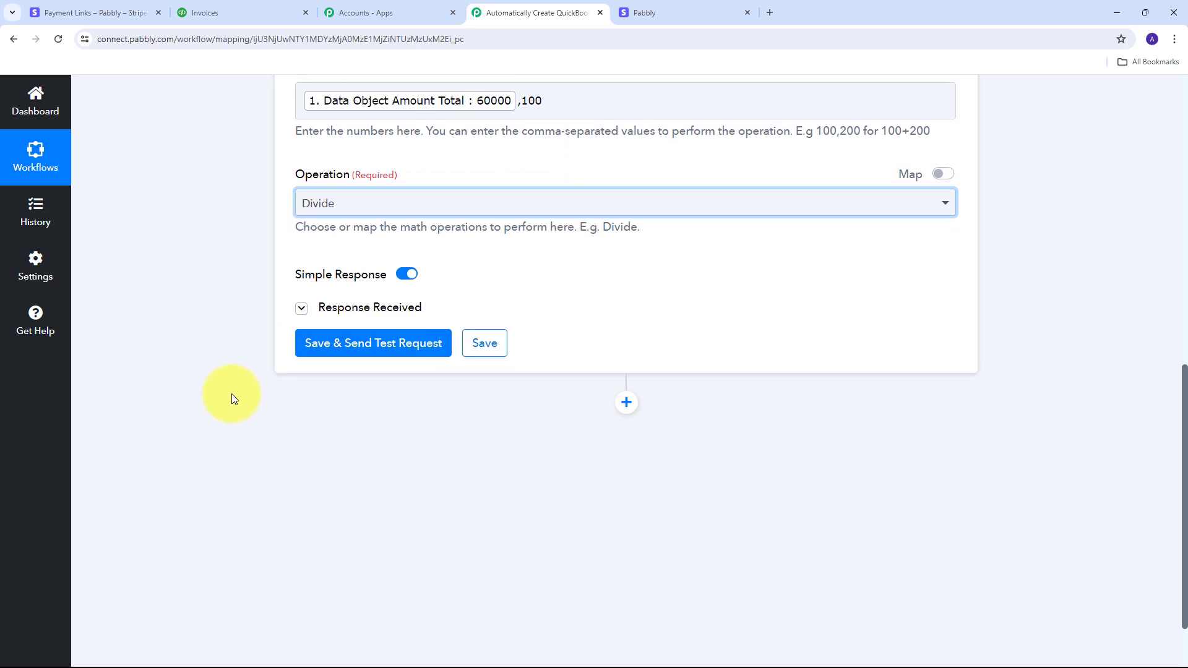
Step: Save and test the divide step, confirming Result 600, then add a new action step
{"action": "left_click", "coordinate": [386, 350]}
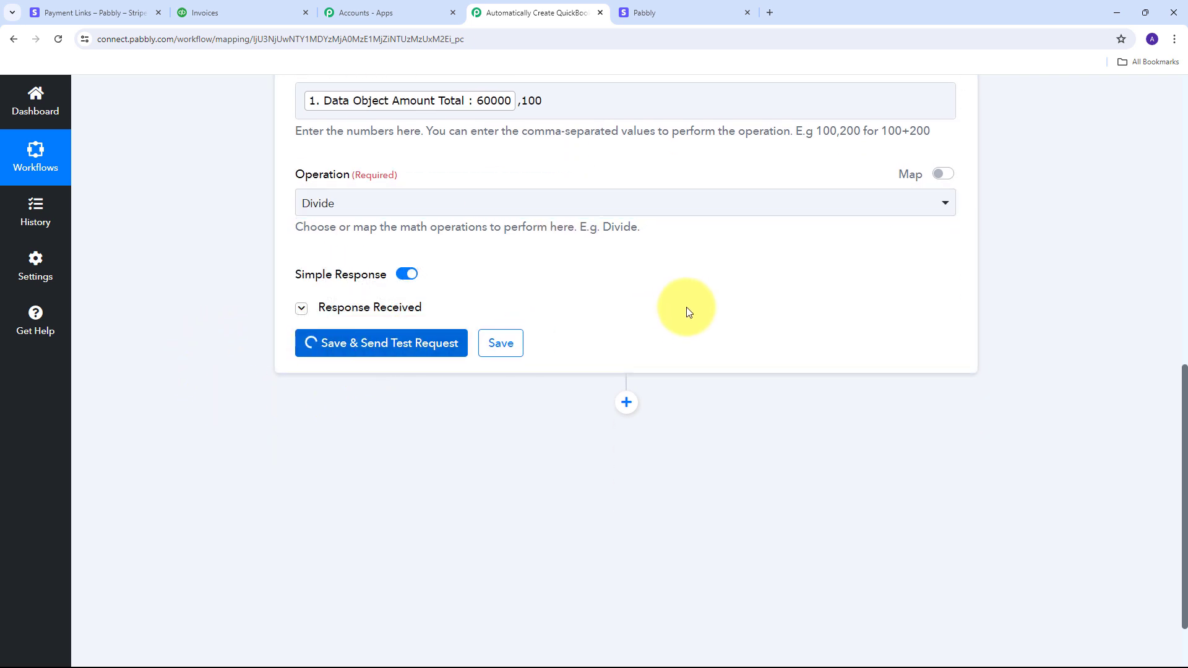
{"action": "scroll", "coordinate": [719, 306], "scroll_direction": "down", "scroll_amount": 1}
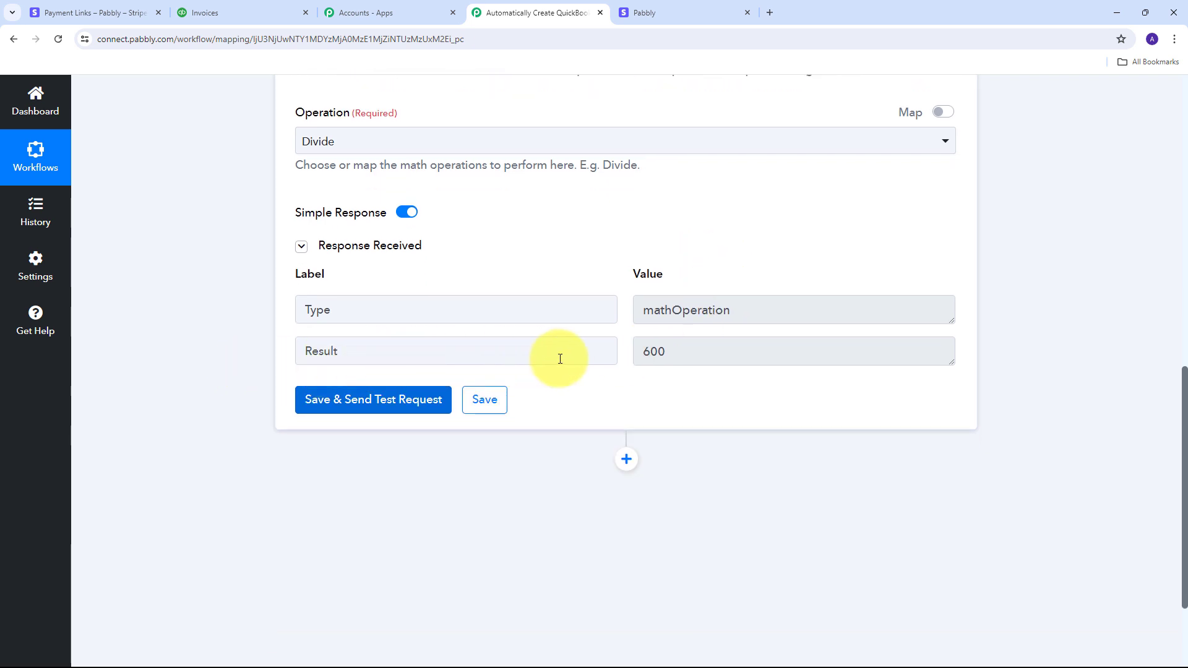
{"action": "double_click", "coordinate": [648, 352]}
{"action": "scroll", "coordinate": [673, 438], "scroll_direction": "up", "scroll_amount": 1}
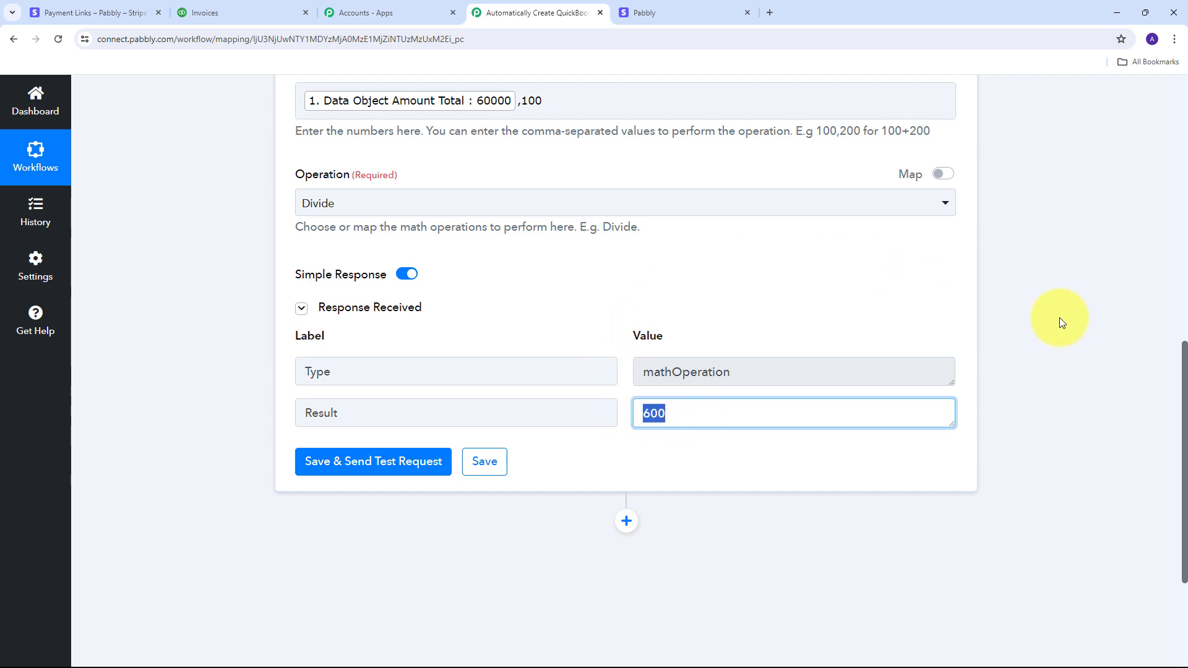
{"action": "scroll", "coordinate": [833, 387], "scroll_direction": "up", "scroll_amount": 1}
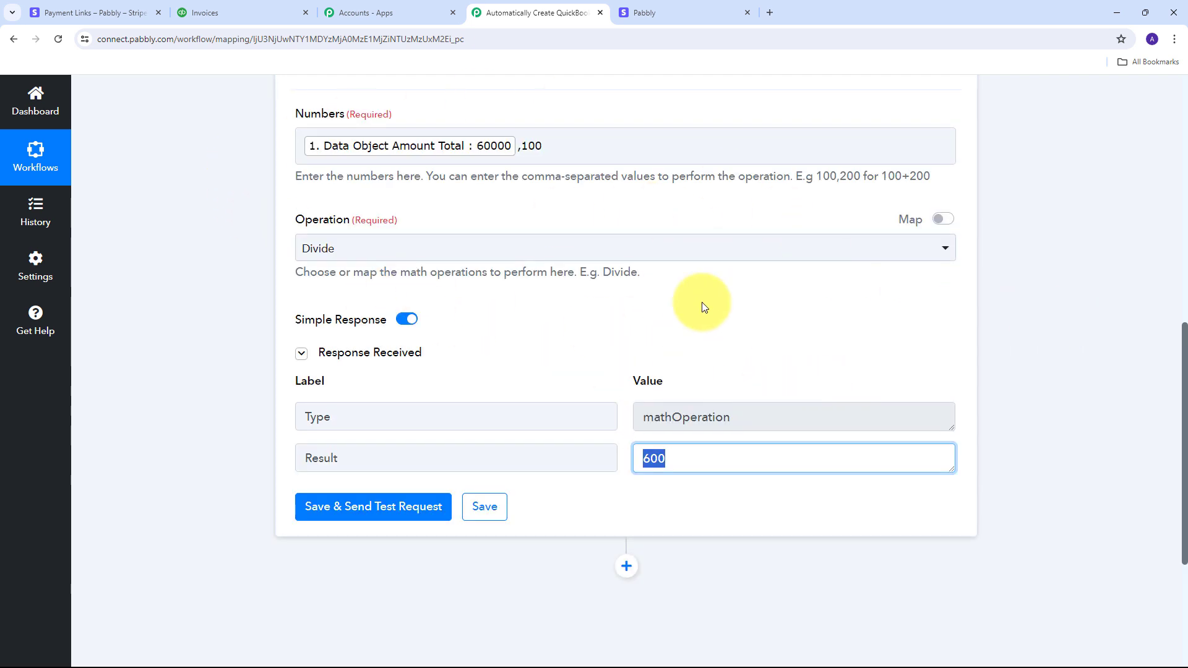
{"action": "scroll", "coordinate": [608, 329], "scroll_direction": "up", "scroll_amount": 1}
{"action": "scroll", "coordinate": [607, 328], "scroll_direction": "up", "scroll_amount": 1}
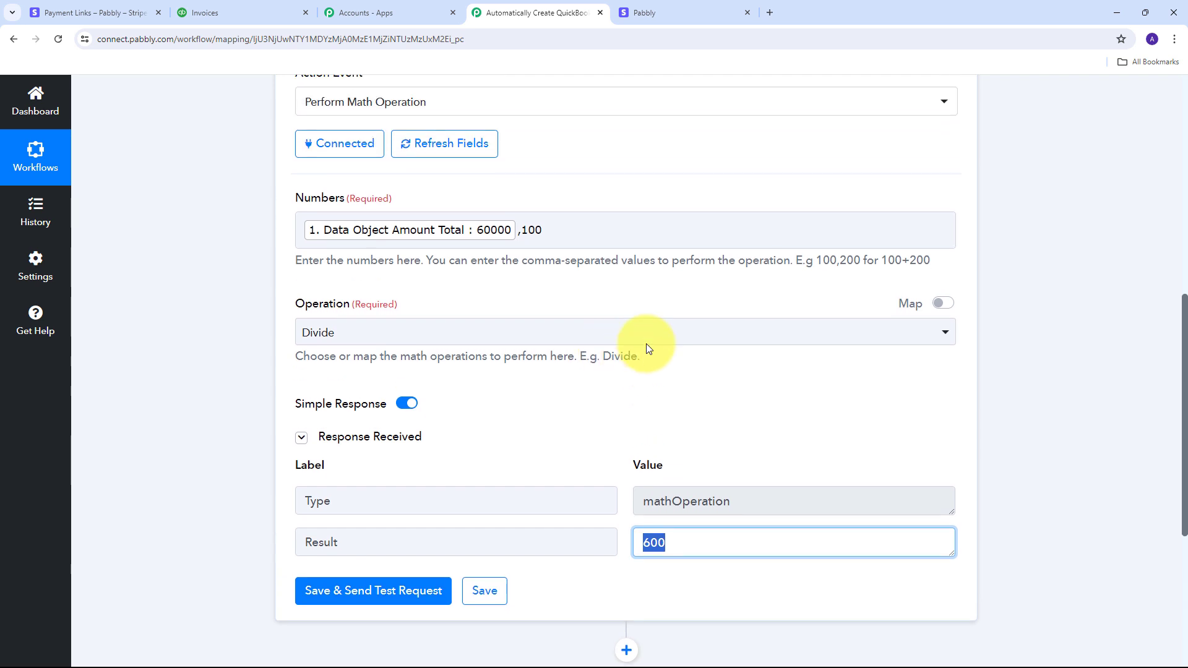
{"action": "scroll", "coordinate": [545, 387], "scroll_direction": "down", "scroll_amount": 1}
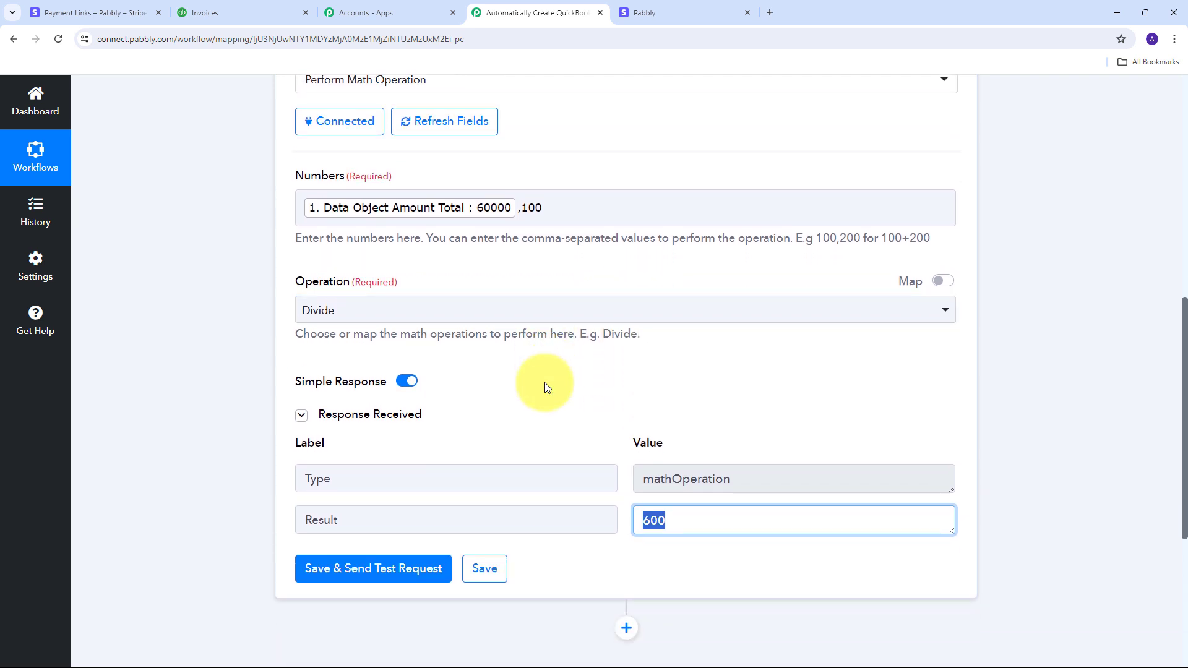
{"action": "scroll", "coordinate": [844, 370], "scroll_direction": "down", "scroll_amount": 2}
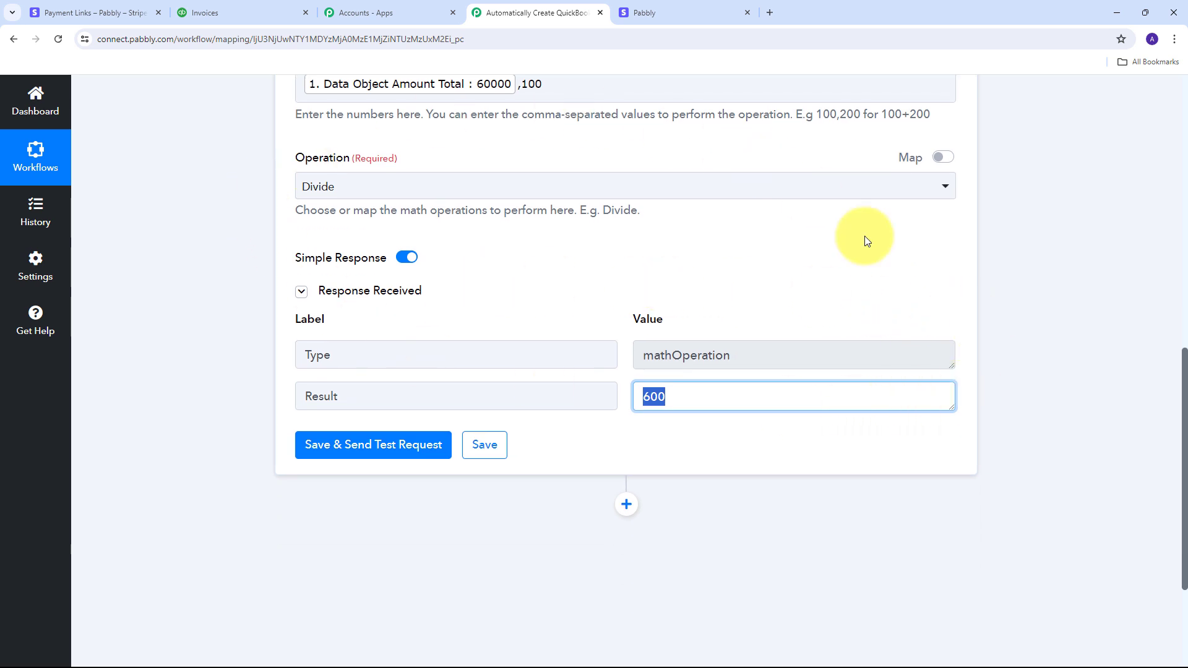
{"action": "scroll", "coordinate": [1014, 259], "scroll_direction": "down", "scroll_amount": 2}
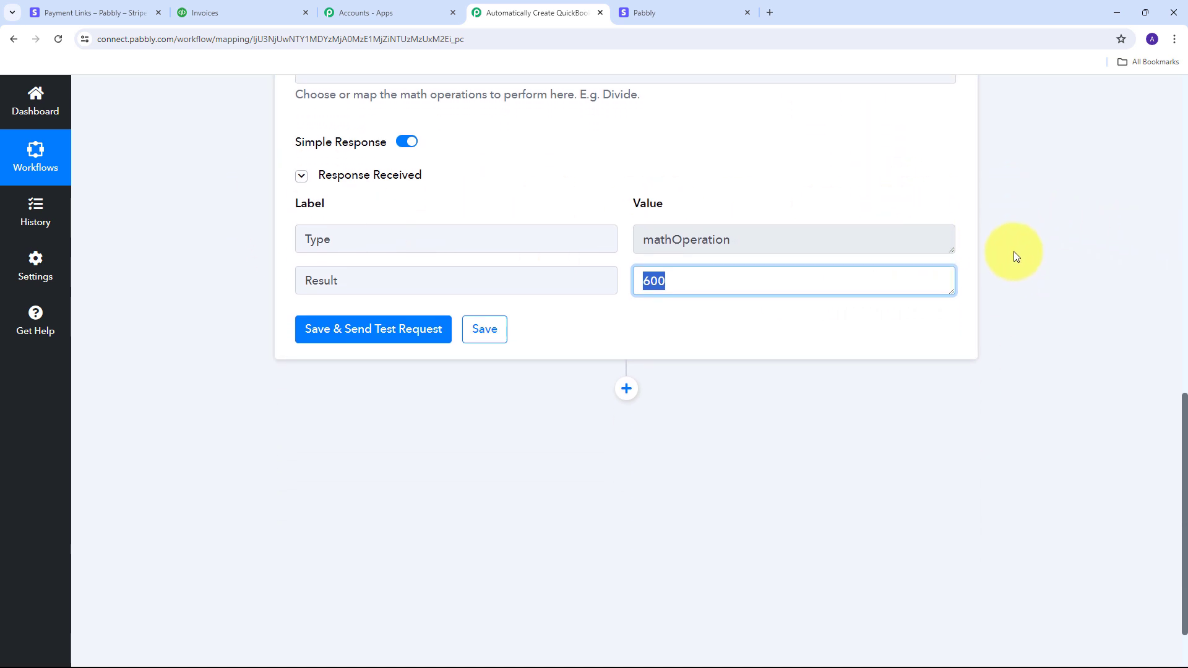
{"action": "scroll", "coordinate": [1035, 210], "scroll_direction": "down", "scroll_amount": 1}
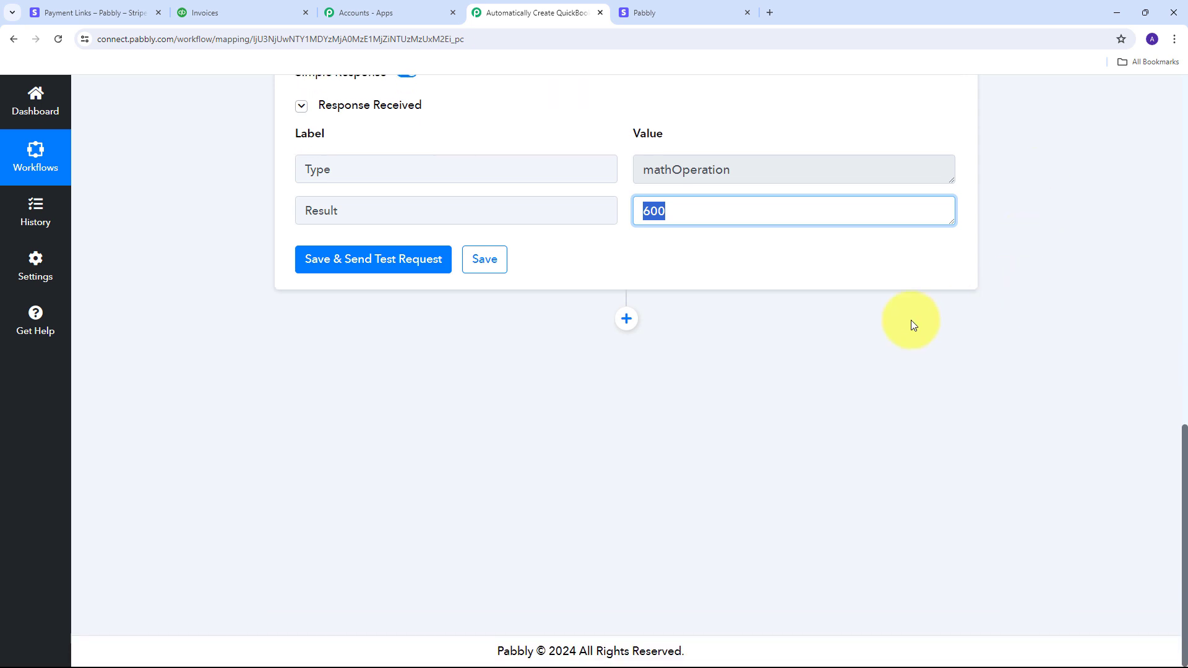
{"action": "left_click", "coordinate": [614, 265]}
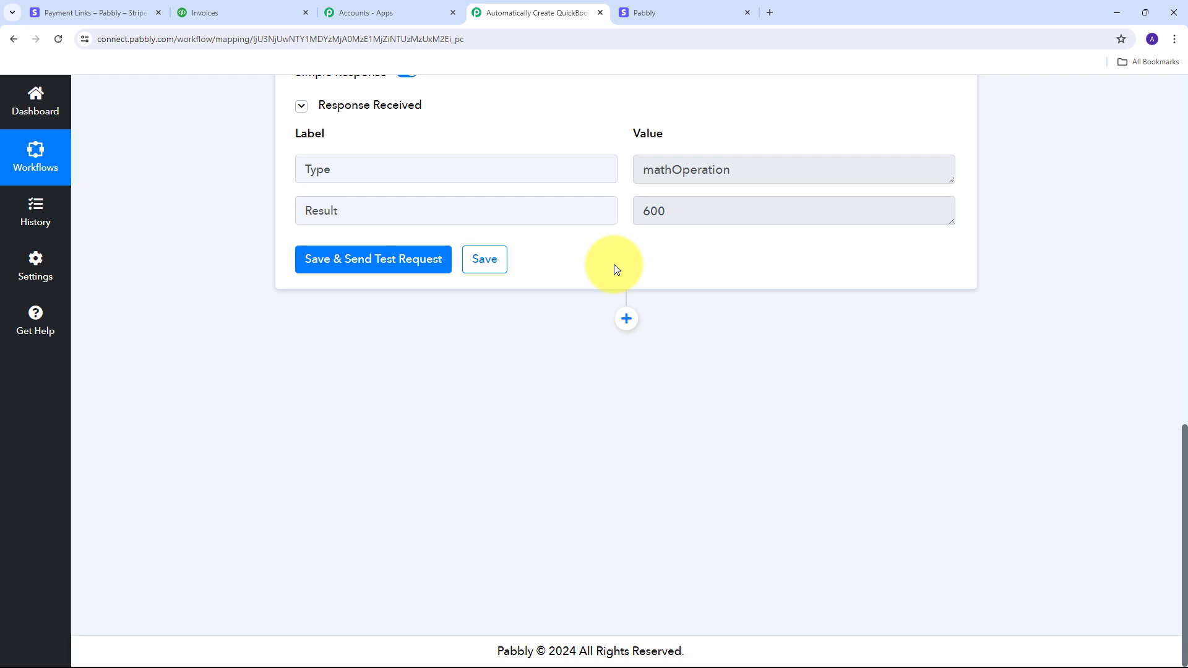
{"action": "left_click", "coordinate": [627, 318]}
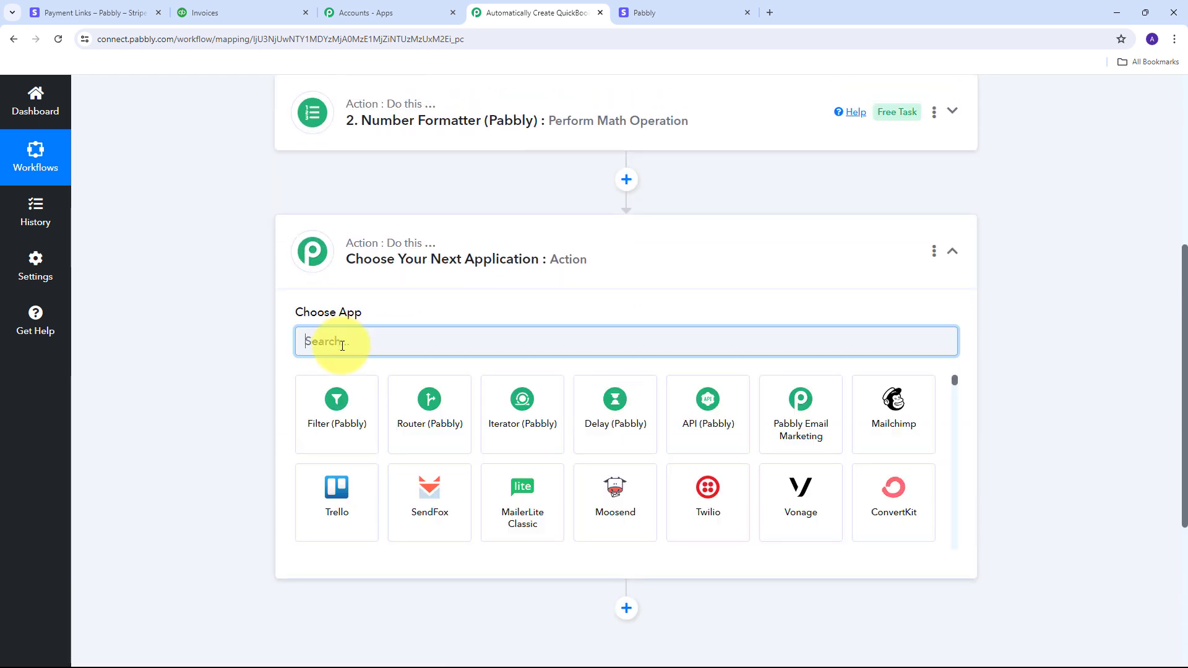
Step: Make the new step use QuickBooks Online with the Create a Customer action event
{"action": "type", "text": "Quic"}
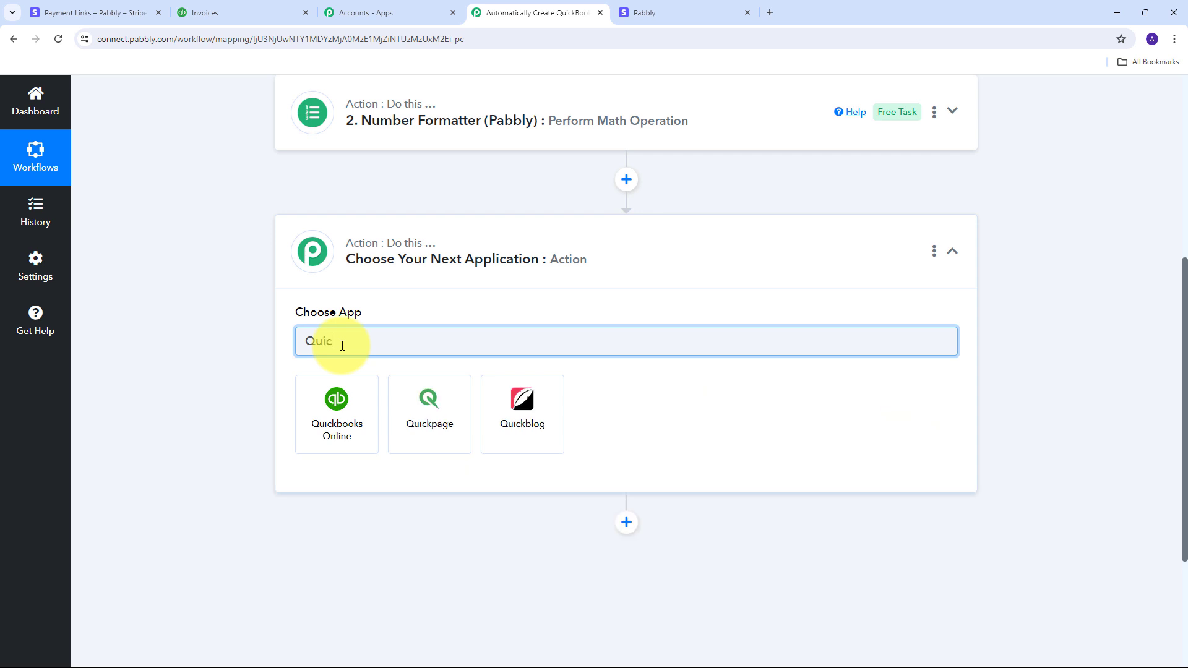
{"action": "type", "text": "kbook"}
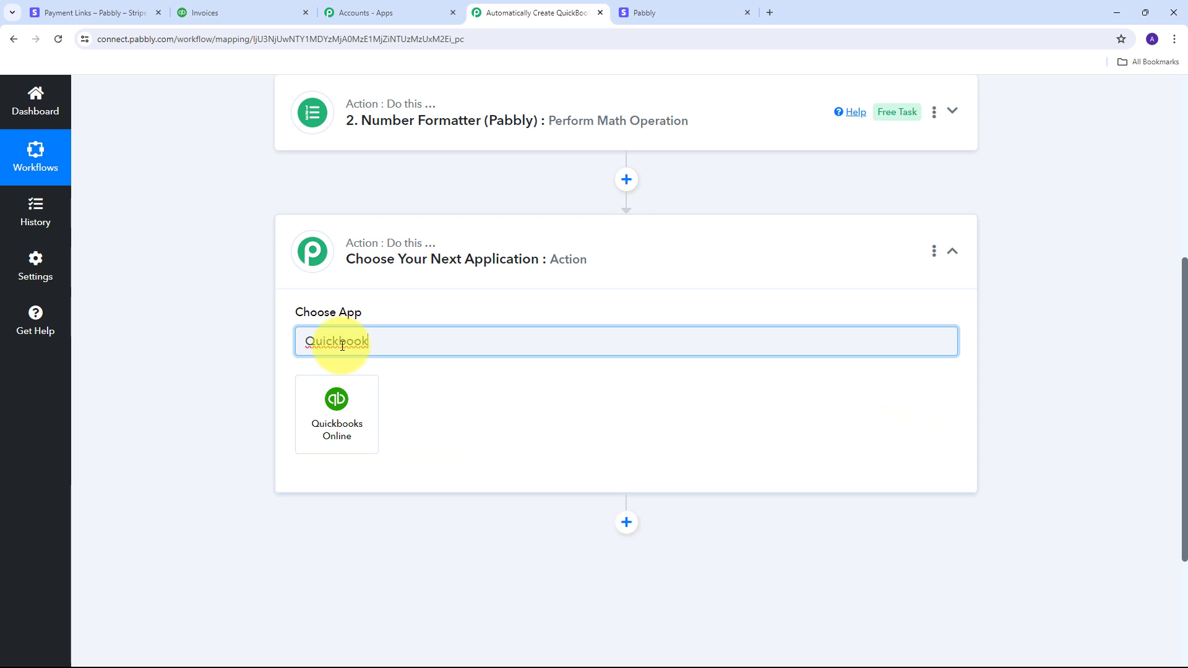
{"action": "left_click", "coordinate": [337, 412]}
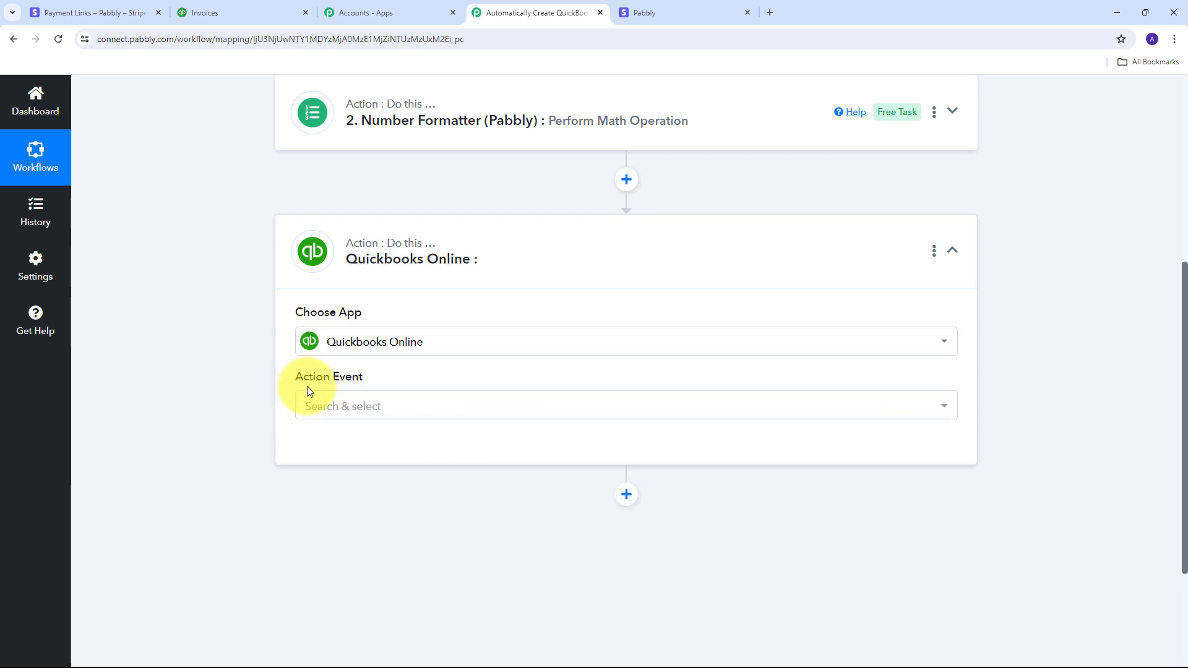
{"action": "left_click", "coordinate": [693, 413]}
{"action": "scroll", "coordinate": [433, 248], "scroll_direction": "down", "scroll_amount": 2}
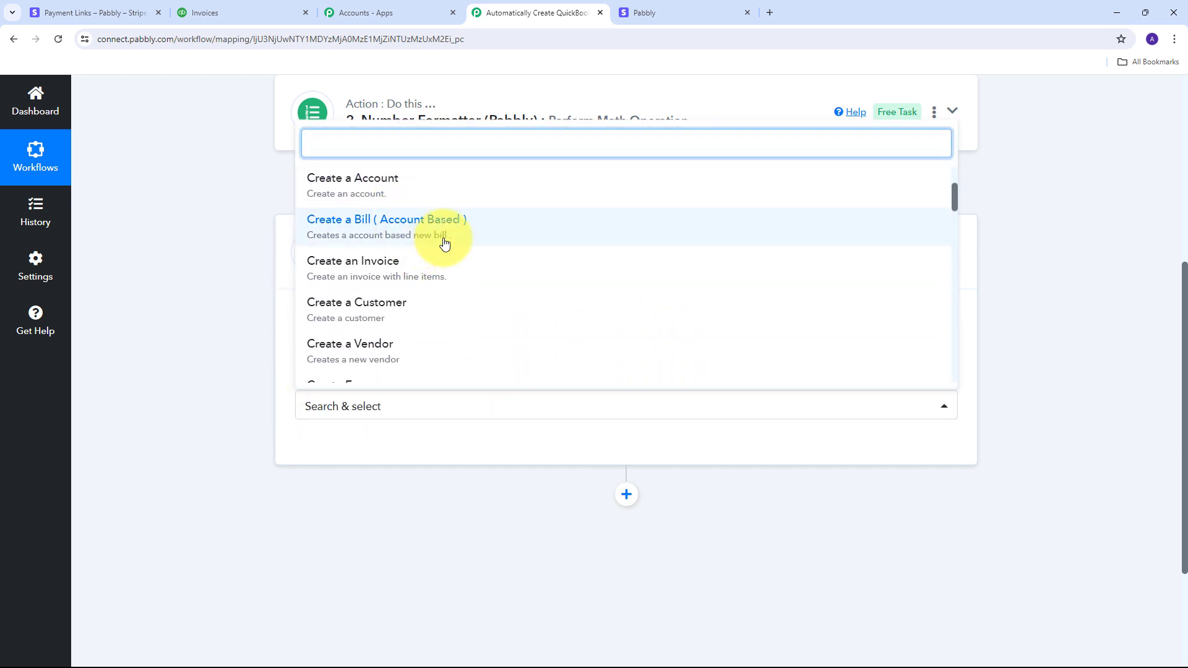
{"action": "left_click", "coordinate": [369, 318]}
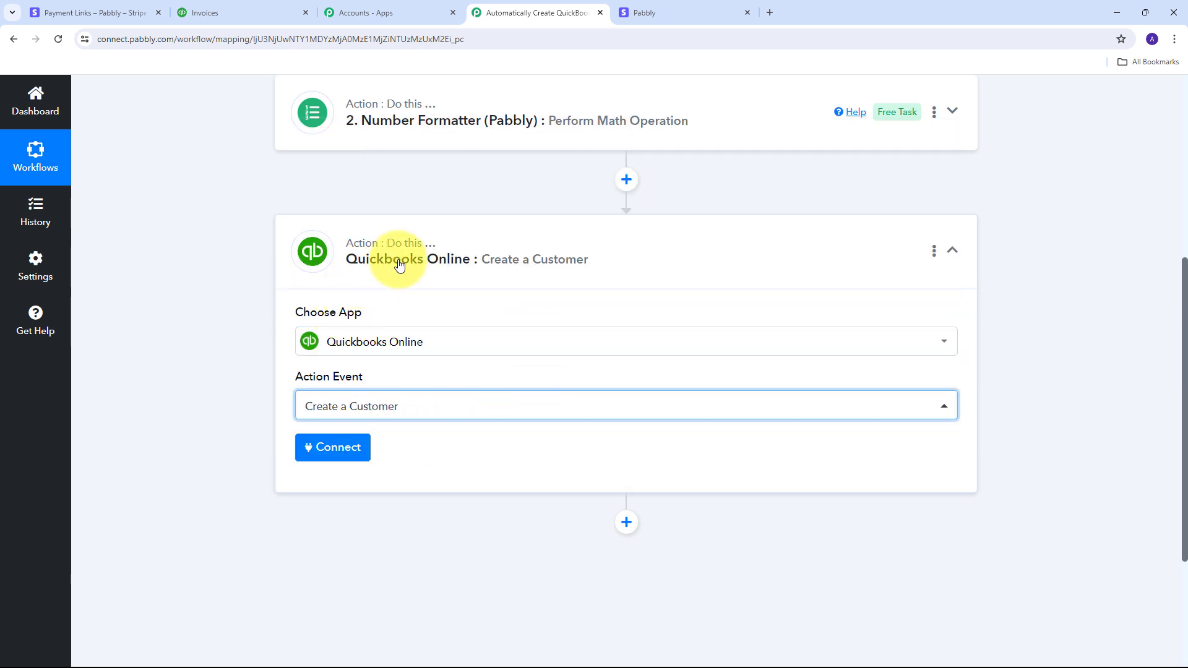
Step: Add and authorise a new QuickBooks Online connection, then return to the Pabbly workflow
{"action": "left_click", "coordinate": [320, 449]}
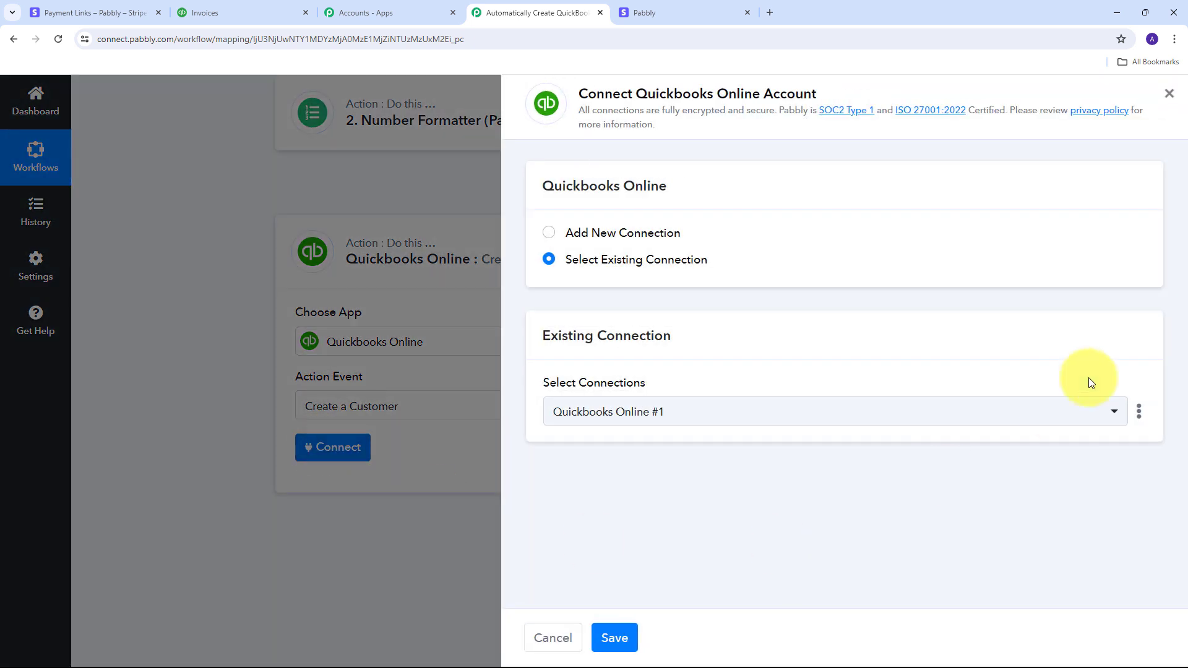
{"action": "left_click", "coordinate": [596, 234]}
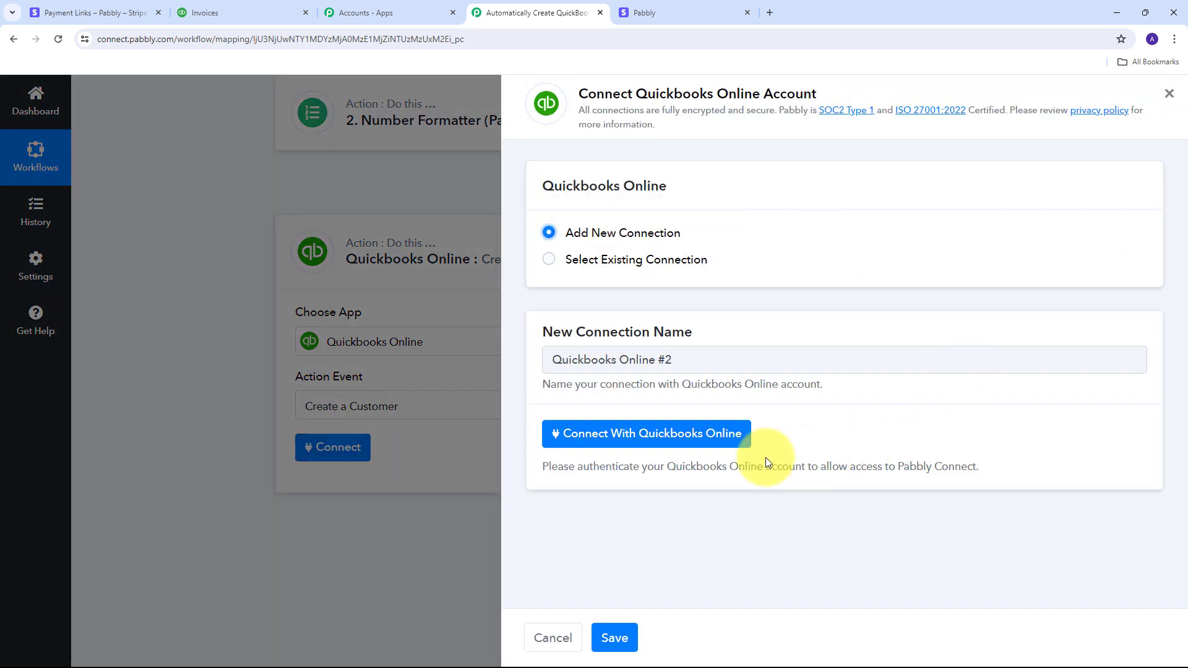
{"action": "left_click", "coordinate": [670, 436]}
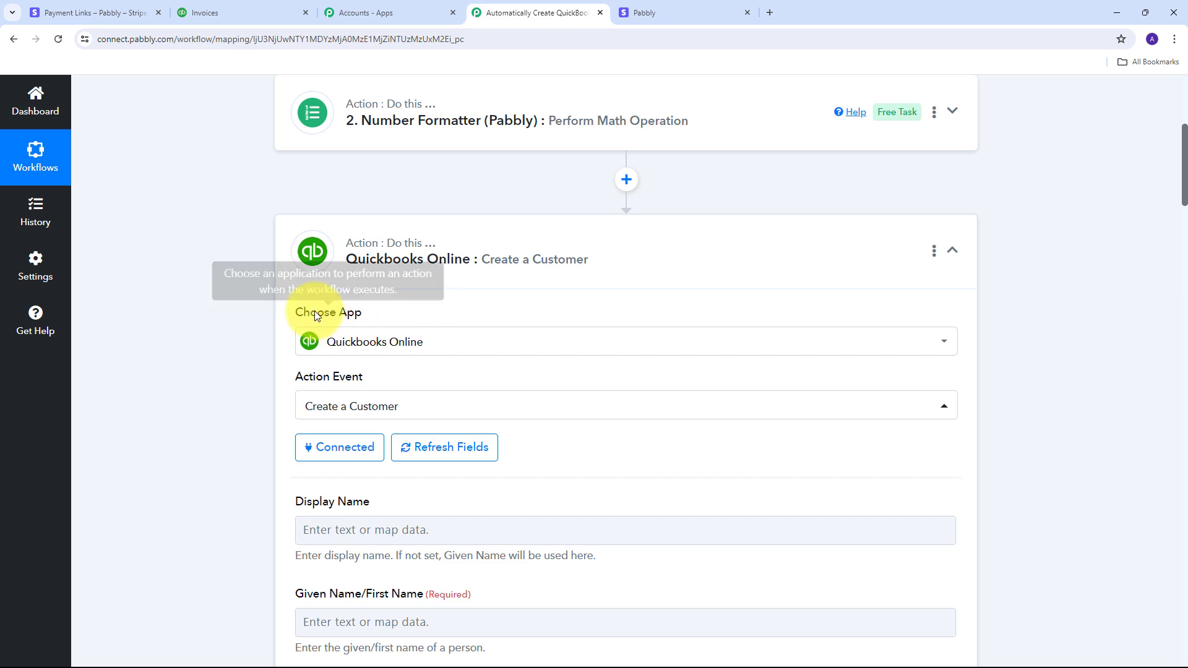
{"action": "left_click", "coordinate": [236, 13]}
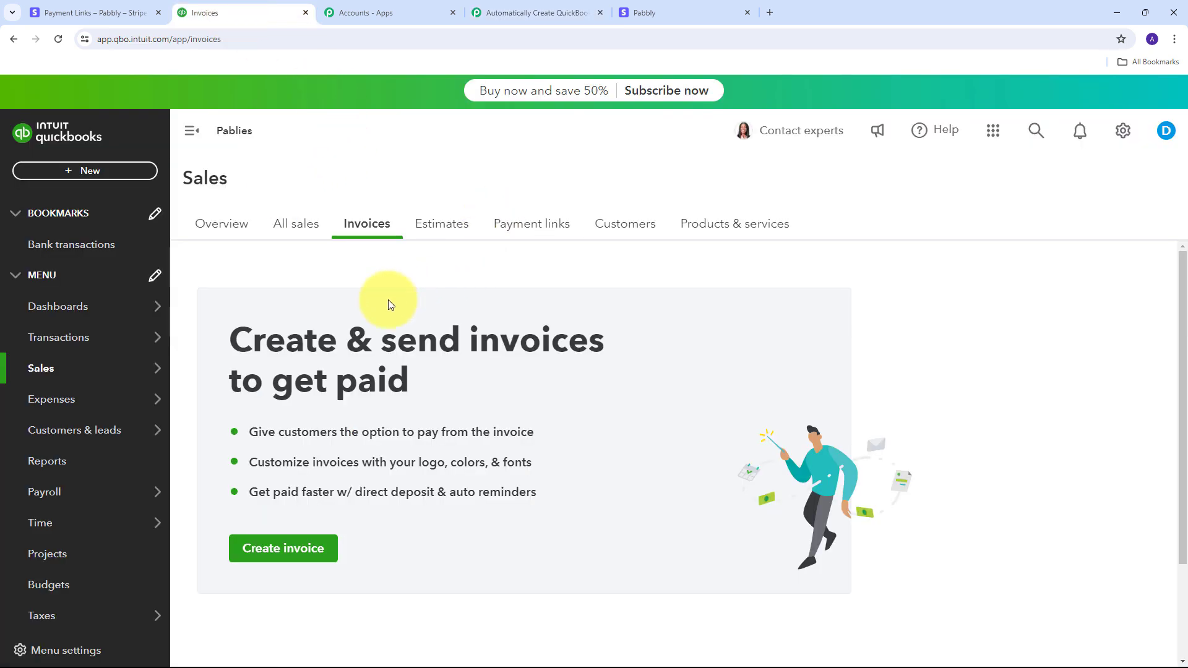
{"action": "left_click", "coordinate": [582, 12]}
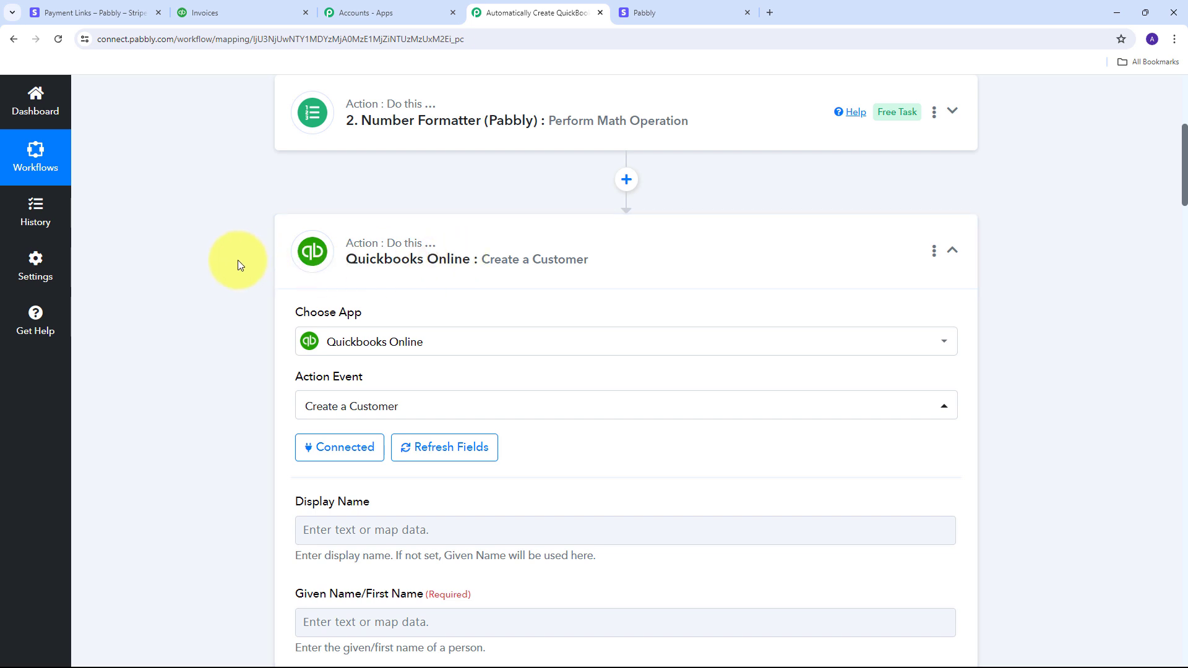
Step: Map Stripe's Customer Details Name into the Display Name field
{"action": "scroll", "coordinate": [497, 266], "scroll_direction": "down", "scroll_amount": 1}
{"action": "scroll", "coordinate": [498, 267], "scroll_direction": "down", "scroll_amount": 4}
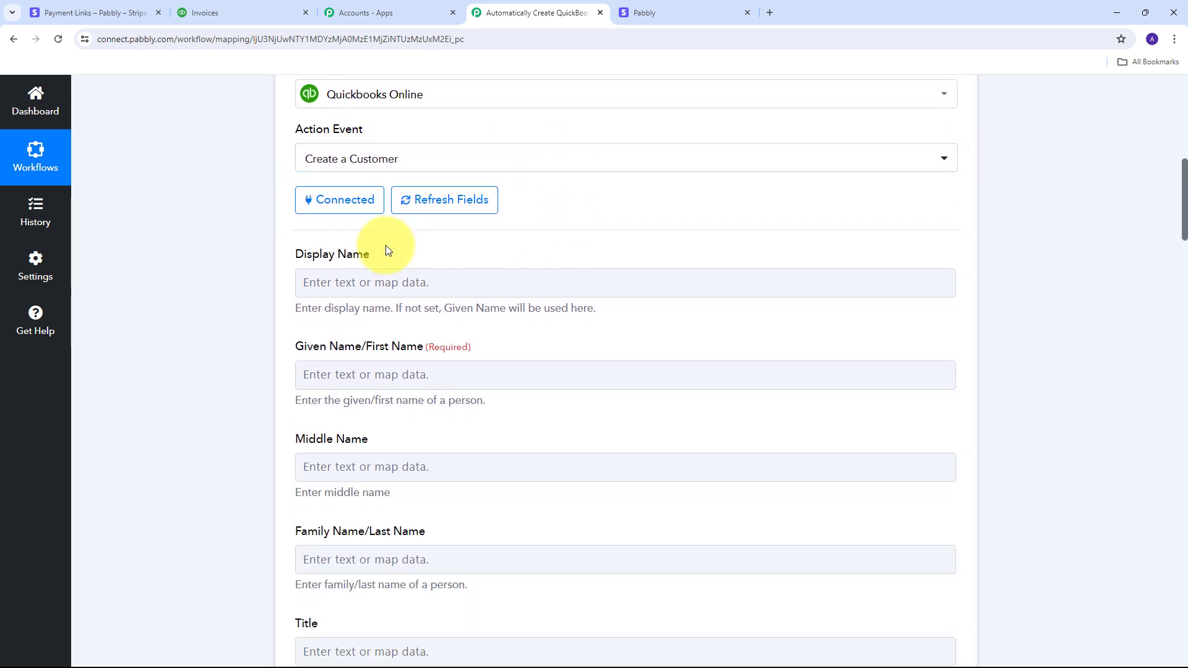
{"action": "scroll", "coordinate": [242, 384], "scroll_direction": "down", "scroll_amount": 1}
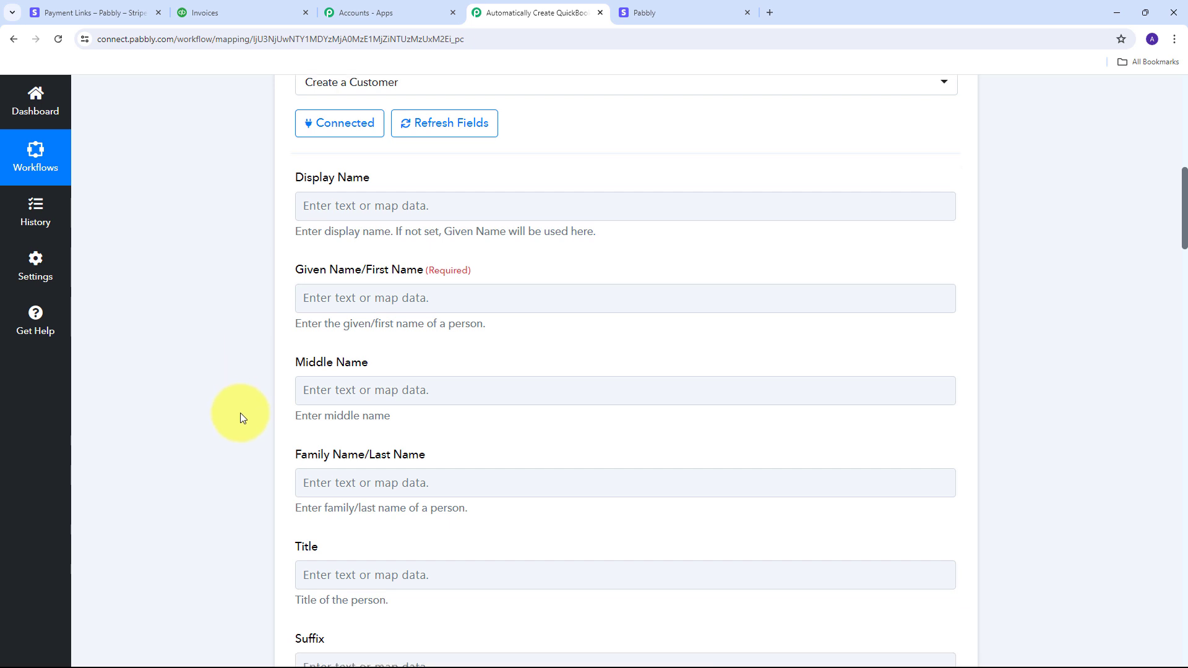
{"action": "scroll", "coordinate": [421, 435], "scroll_direction": "up", "scroll_amount": 2}
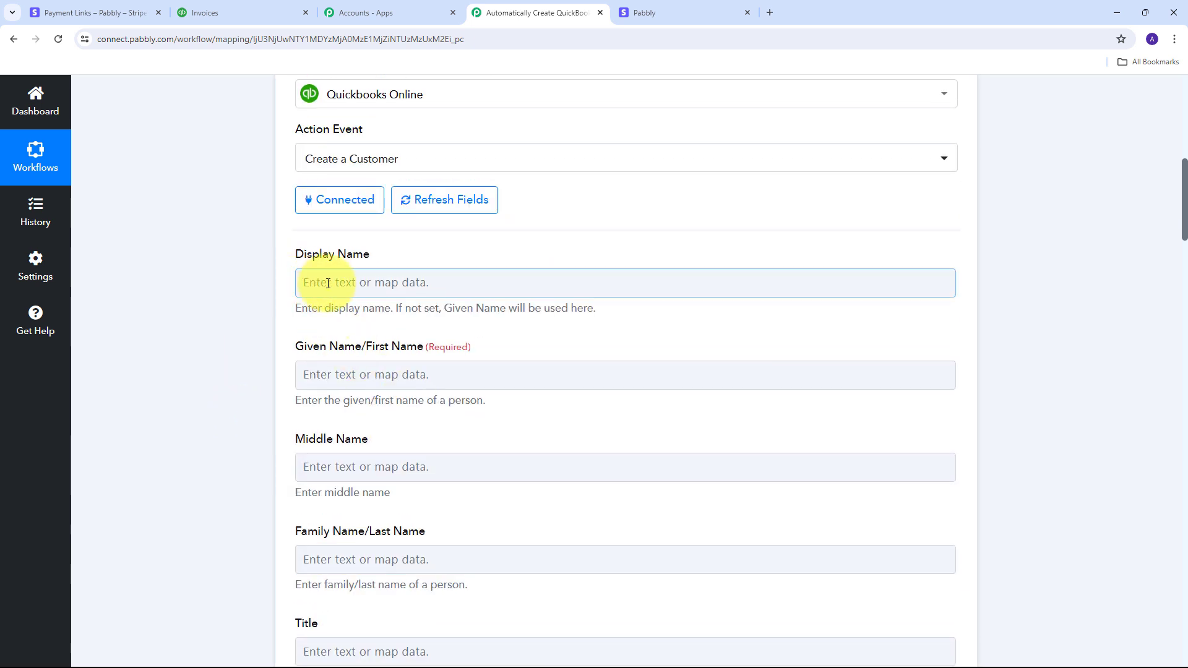
{"action": "left_click", "coordinate": [547, 273]}
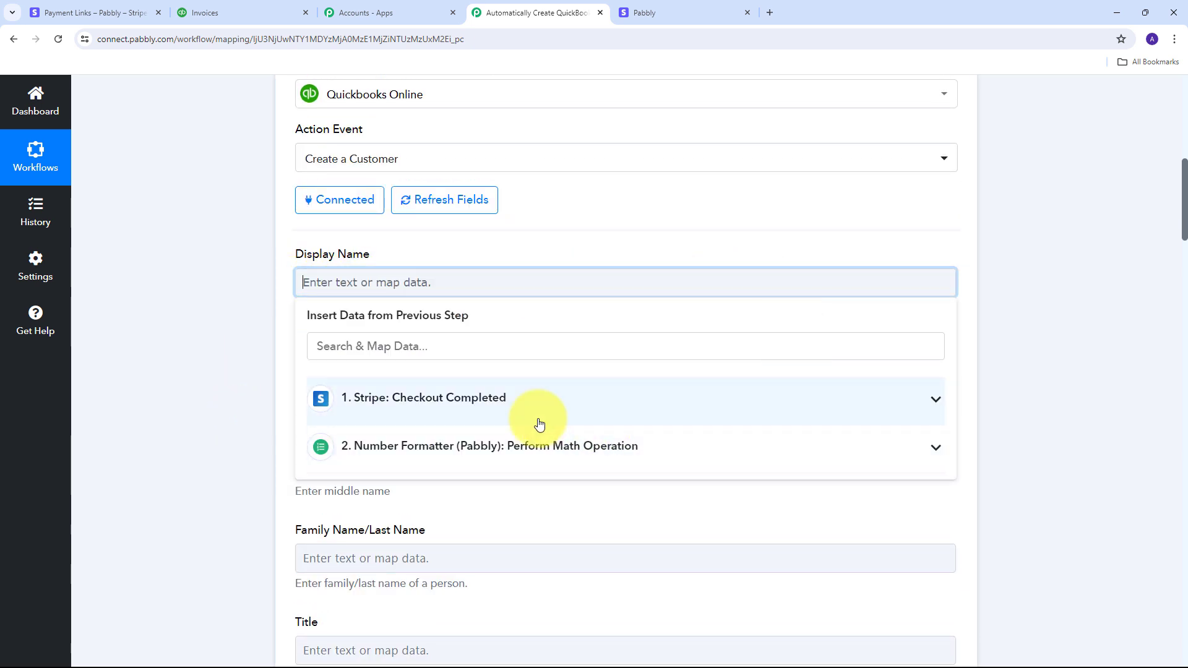
{"action": "left_click", "coordinate": [890, 415]}
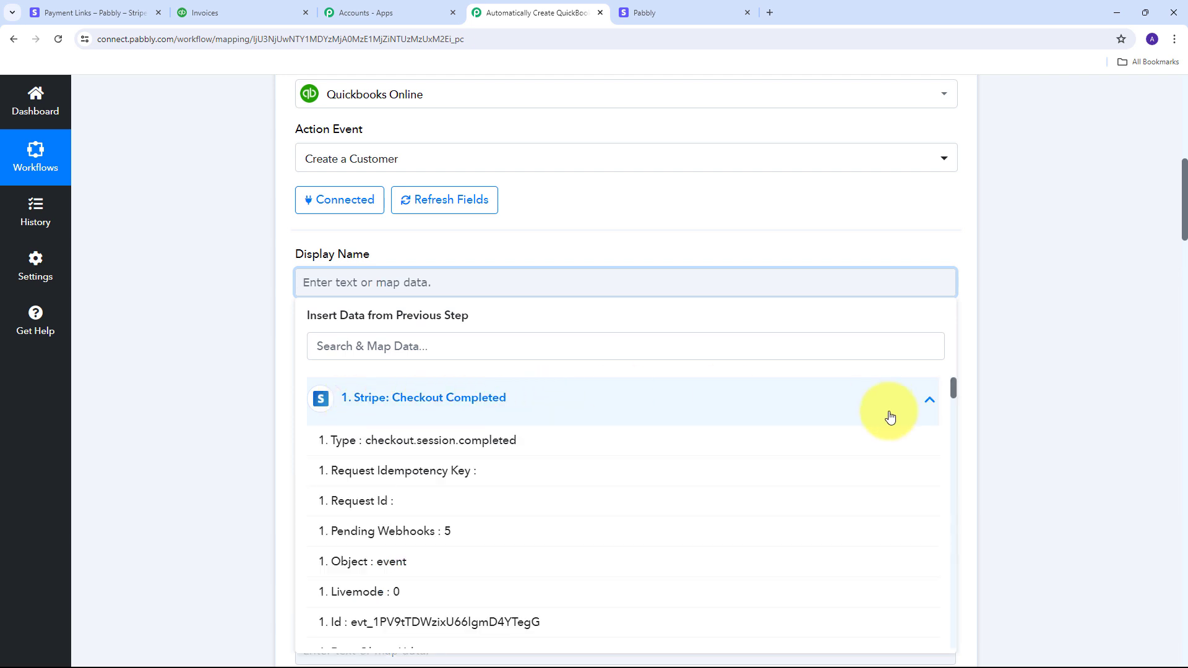
{"action": "scroll", "coordinate": [527, 471], "scroll_direction": "down", "scroll_amount": 1}
{"action": "scroll", "coordinate": [527, 471], "scroll_direction": "down", "scroll_amount": 5}
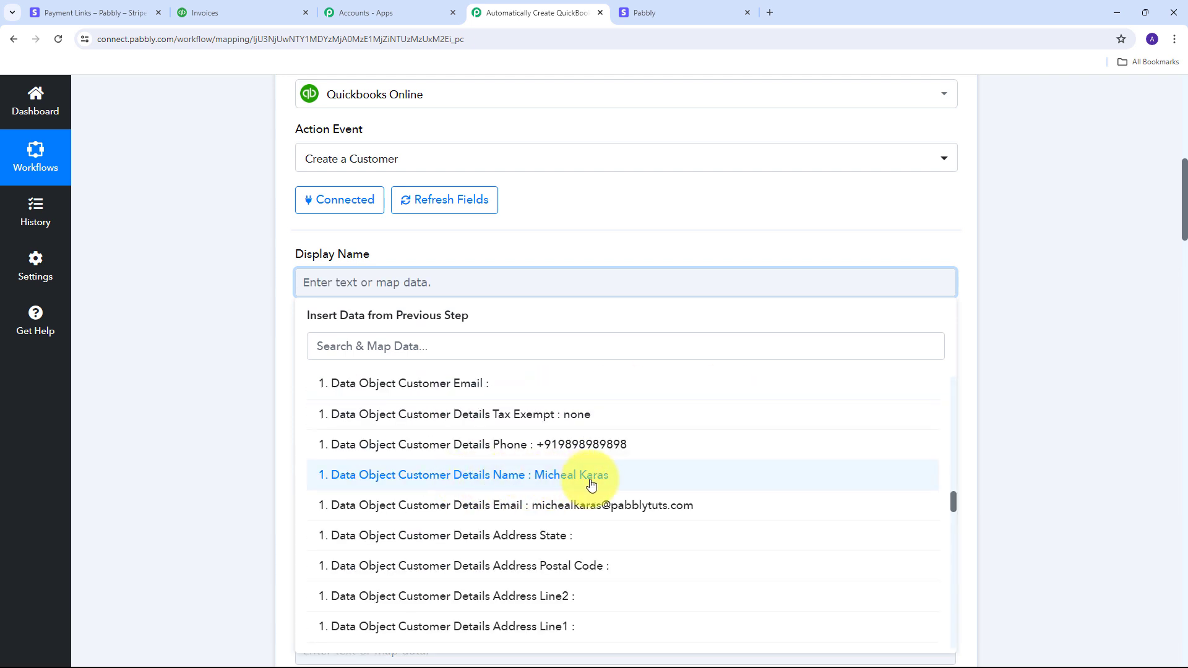
{"action": "left_click", "coordinate": [543, 489]}
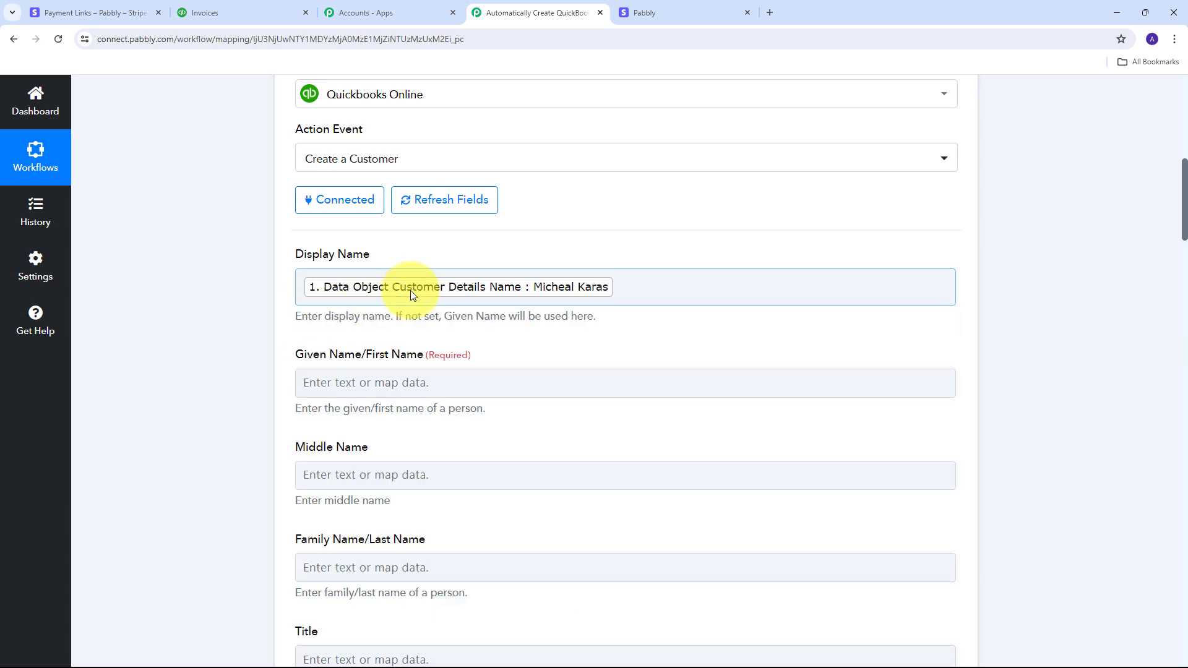
{"action": "scroll", "coordinate": [307, 301], "scroll_direction": "down", "scroll_amount": 1}
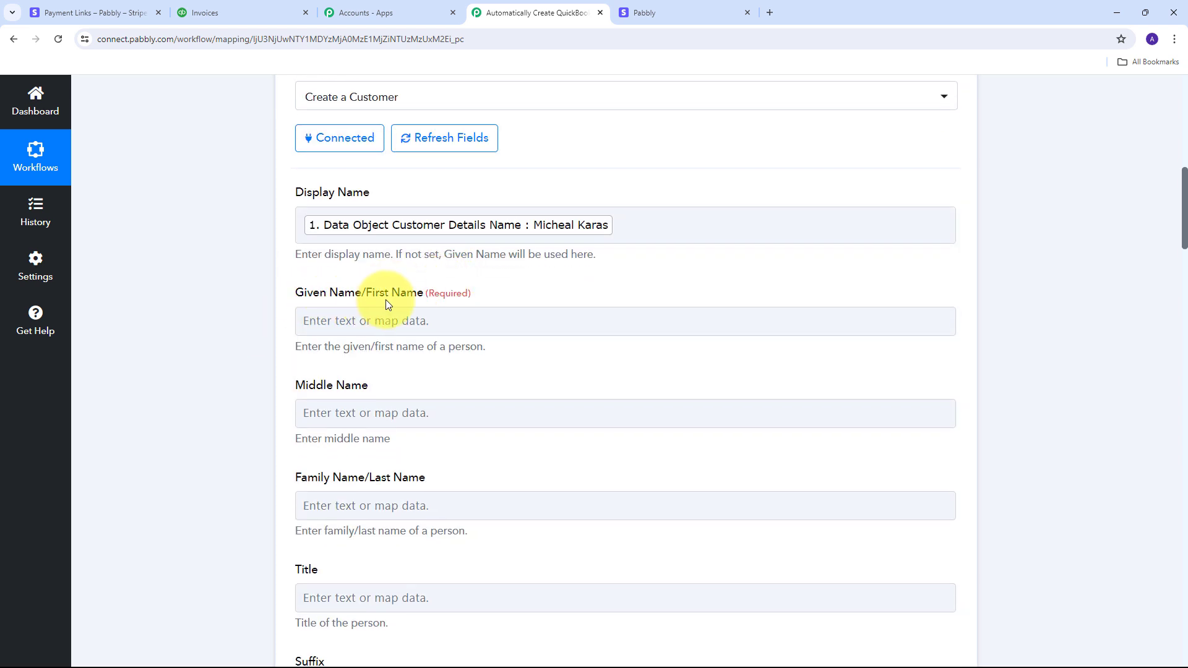
Step: Map Stripe's Custom Fields 1 Text Value (first name) into Given Name
{"action": "left_click", "coordinate": [401, 320]}
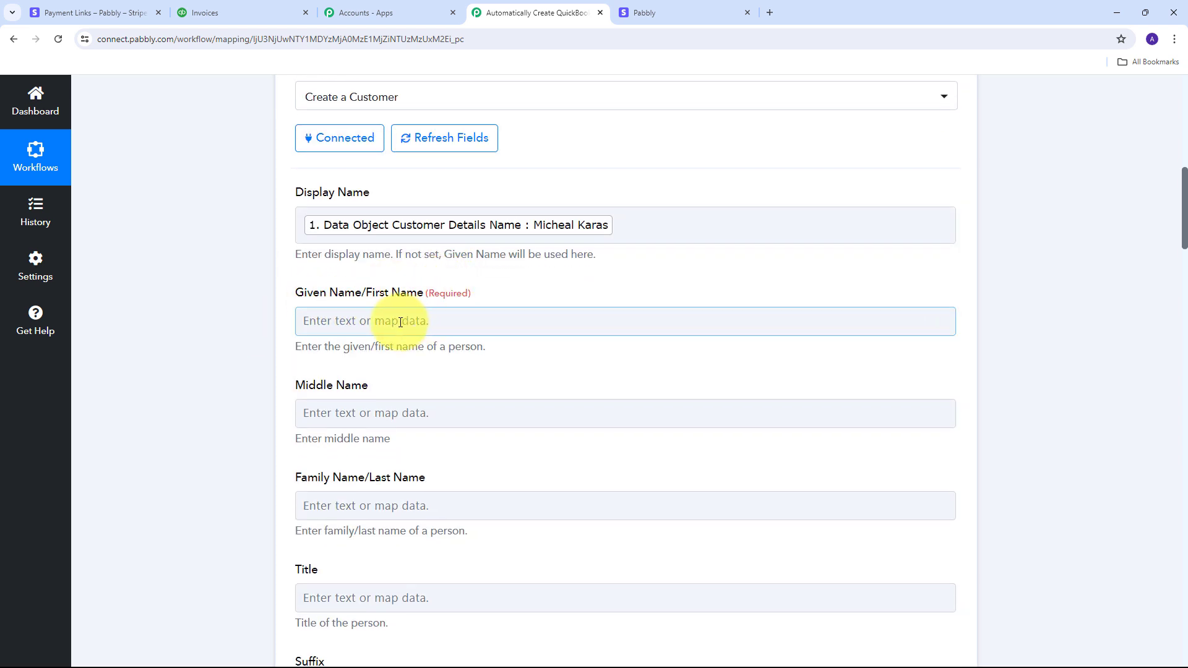
{"action": "left_click", "coordinate": [400, 321]}
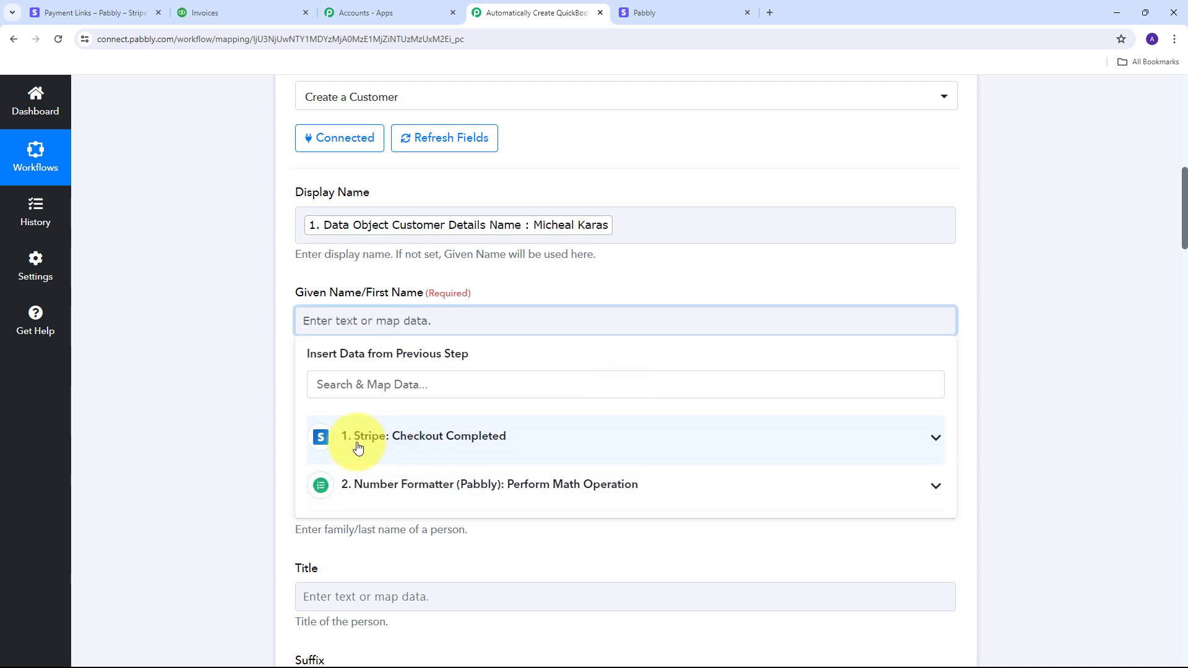
{"action": "left_click", "coordinate": [406, 439]}
{"action": "scroll", "coordinate": [531, 442], "scroll_direction": "down", "scroll_amount": 10}
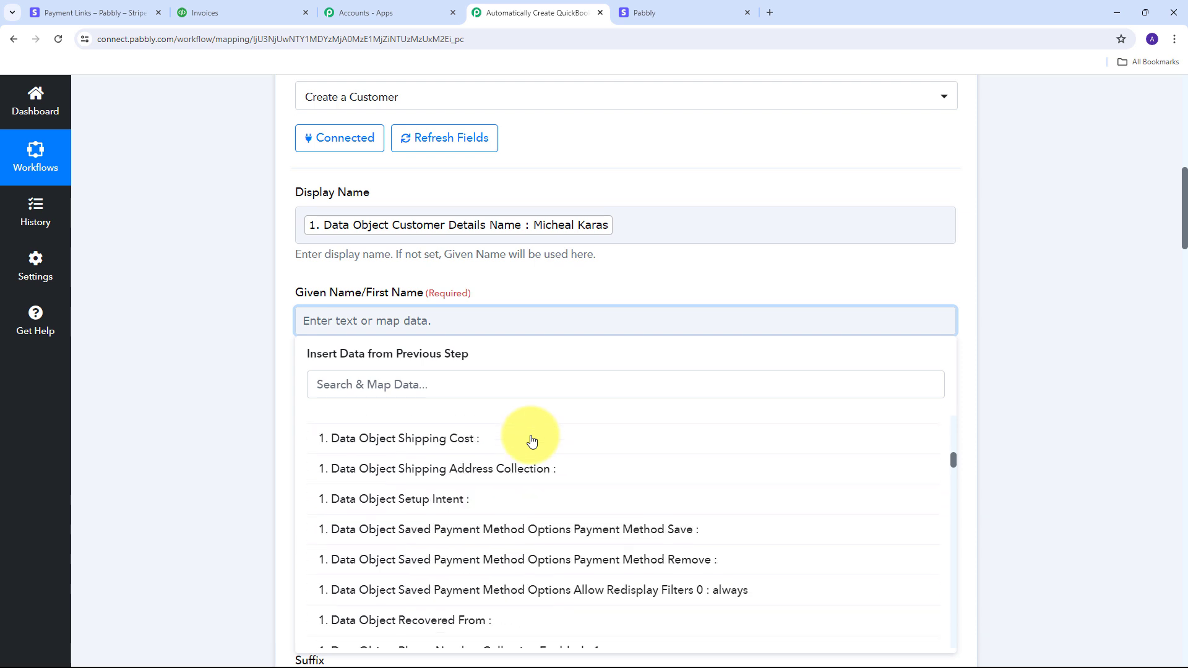
{"action": "scroll", "coordinate": [531, 442], "scroll_direction": "down", "scroll_amount": 15}
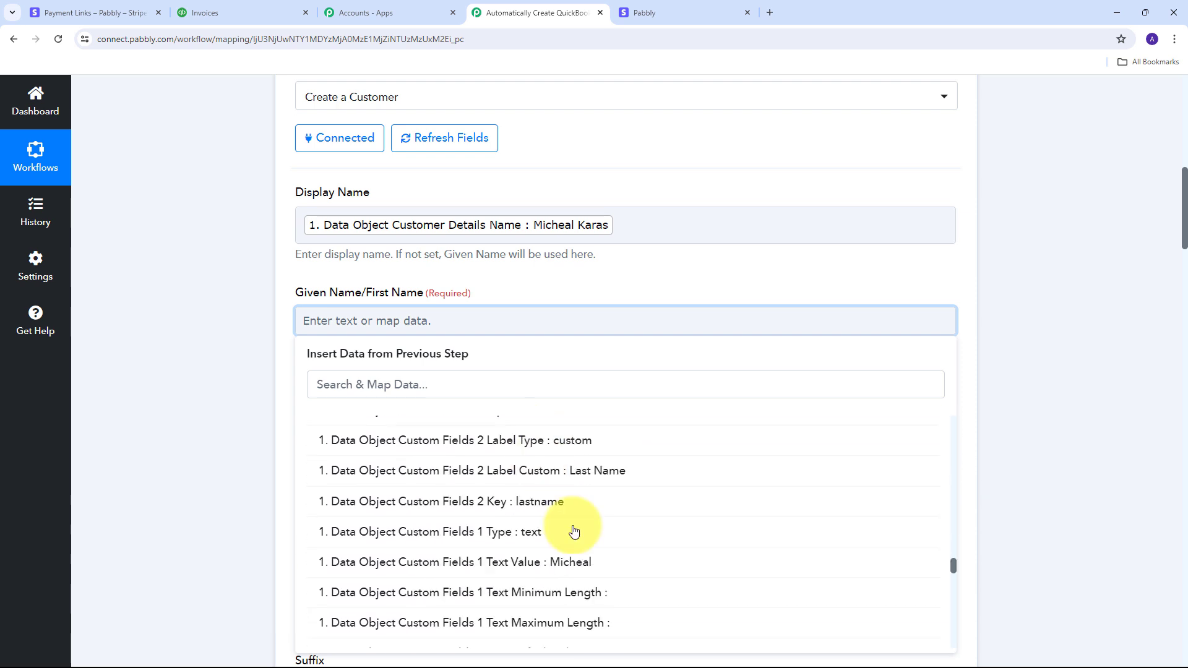
{"action": "left_click", "coordinate": [570, 562]}
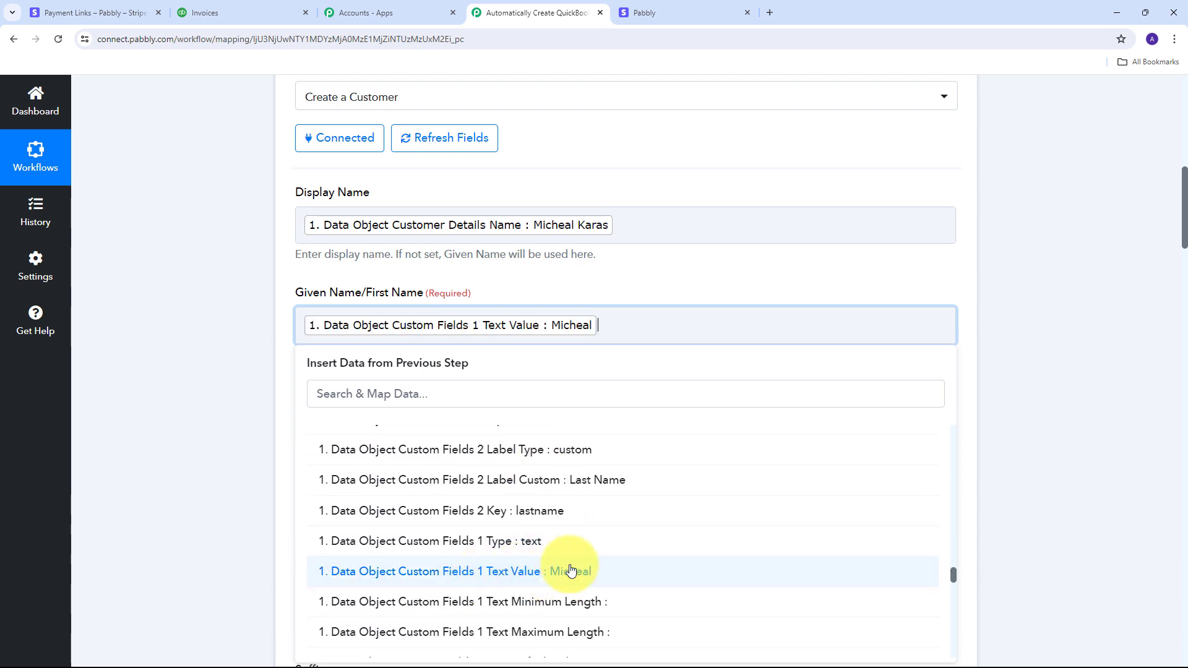
{"action": "left_click", "coordinate": [595, 271]}
Step: Map Stripe's Custom Fields 2 Text Value (last name) into Family Name
{"action": "scroll", "coordinate": [433, 325], "scroll_direction": "down", "scroll_amount": 1}
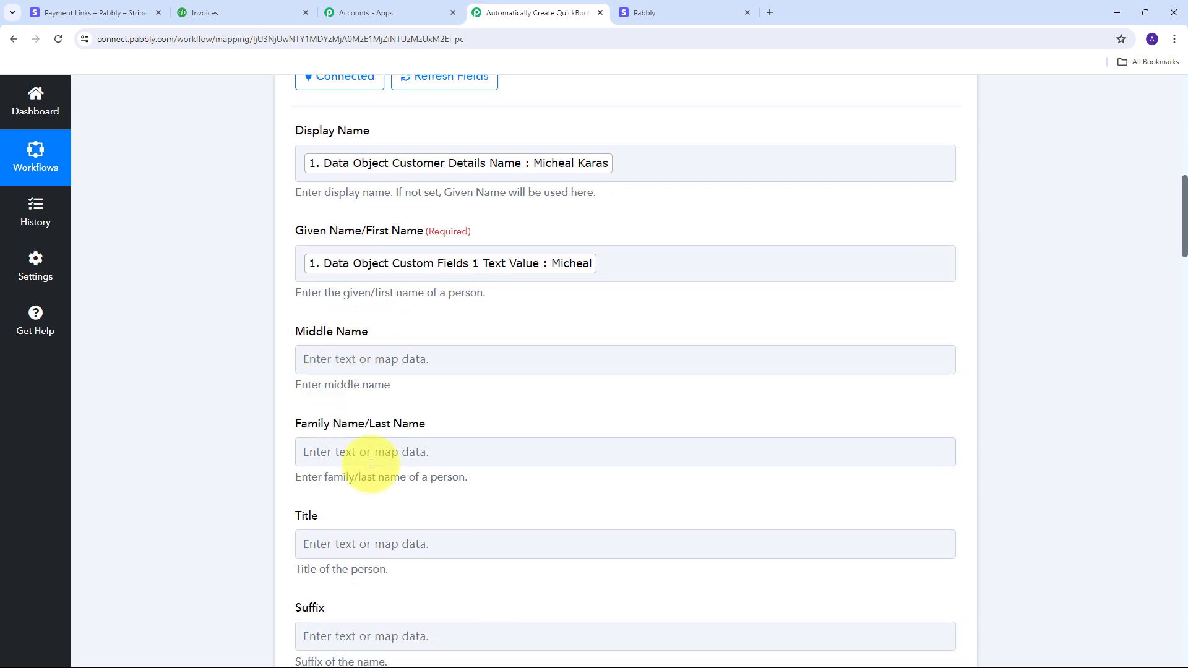
{"action": "left_click", "coordinate": [404, 456]}
{"action": "left_click", "coordinate": [461, 564]}
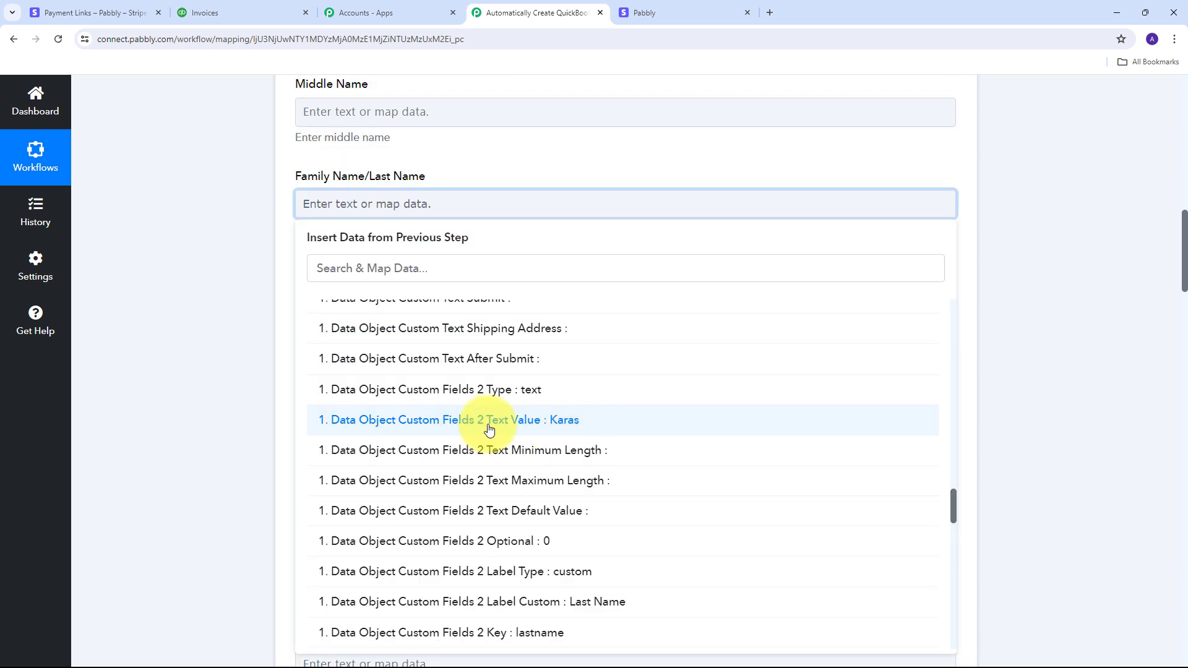
{"action": "left_click", "coordinate": [578, 428]}
{"action": "left_click", "coordinate": [225, 290]}
{"action": "scroll", "coordinate": [523, 265], "scroll_direction": "up", "scroll_amount": 2}
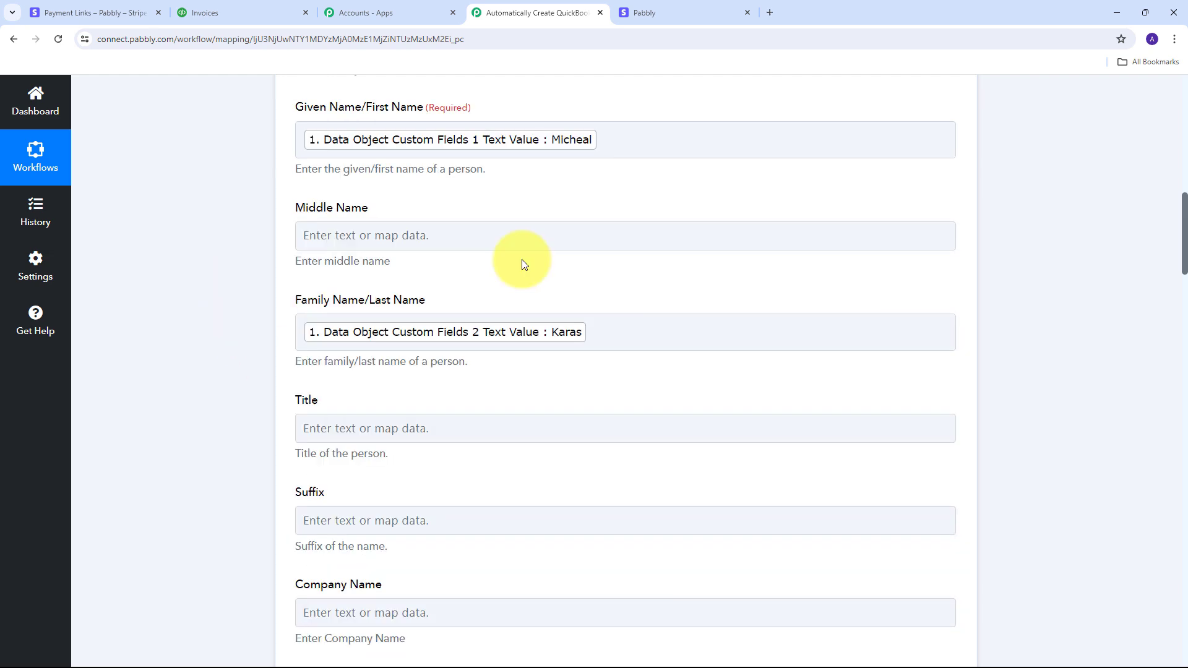
{"action": "scroll", "coordinate": [522, 265], "scroll_direction": "down", "scroll_amount": 7}
{"action": "left_click", "coordinate": [397, 353]}
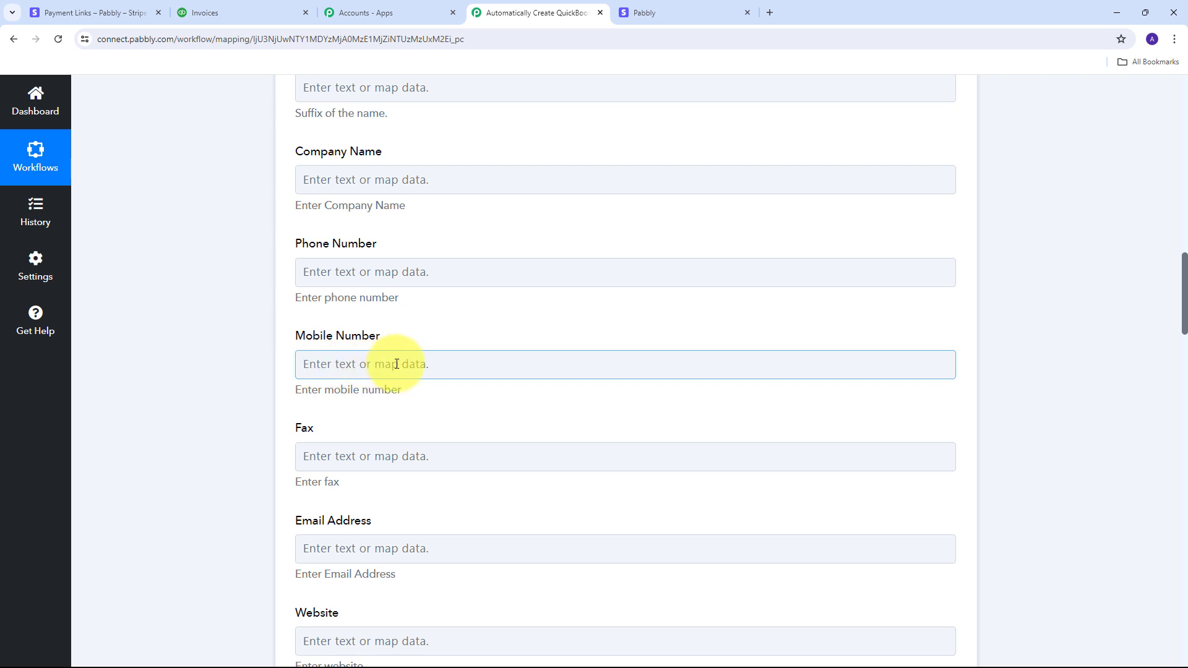
Step: Map Stripe's Customer Details Phone into the Mobile Number field
{"action": "left_click", "coordinate": [397, 364]}
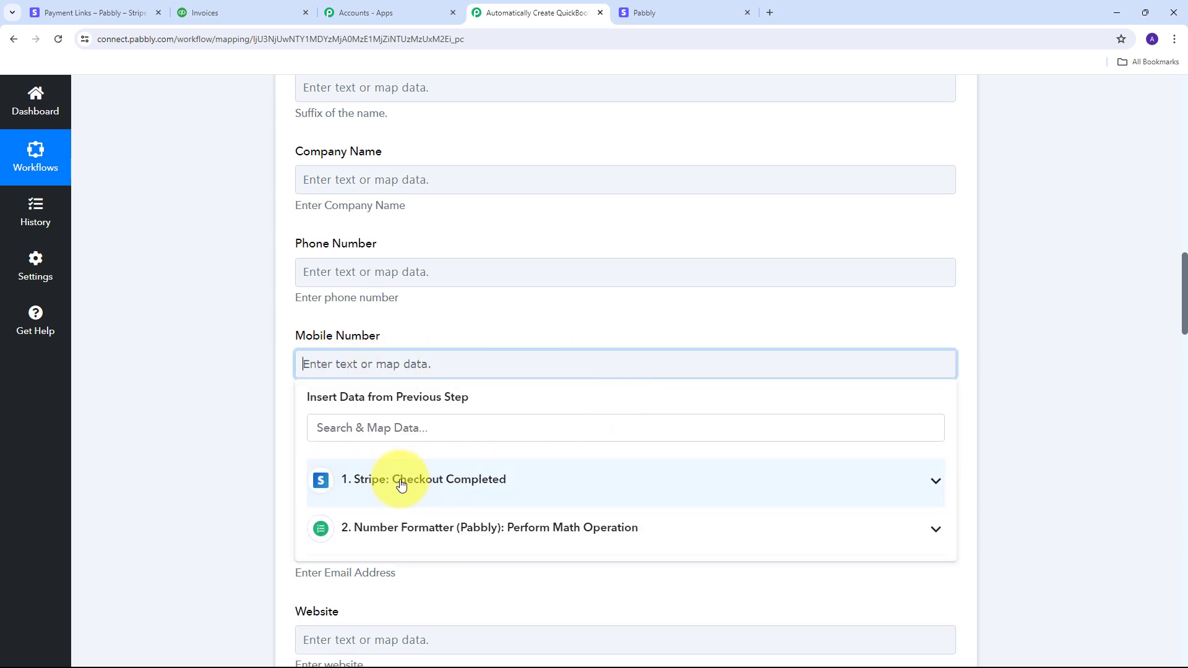
{"action": "left_click", "coordinate": [425, 483]}
{"action": "scroll", "coordinate": [562, 414], "scroll_direction": "down", "scroll_amount": 5}
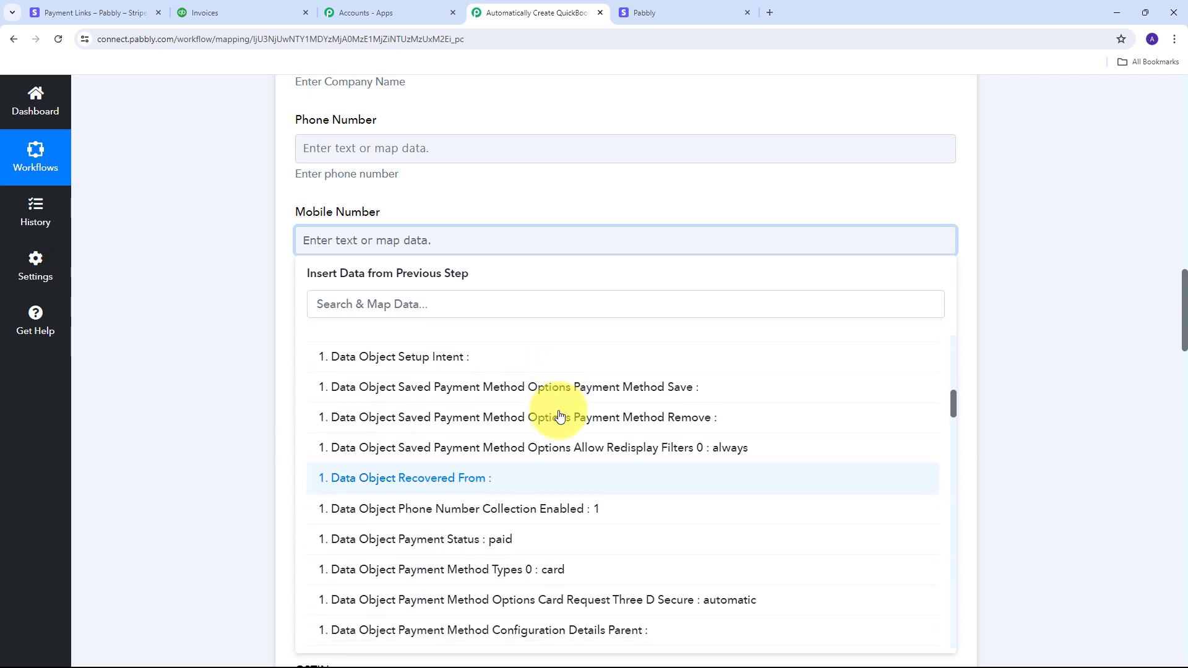
{"action": "scroll", "coordinate": [560, 414], "scroll_direction": "down", "scroll_amount": 7}
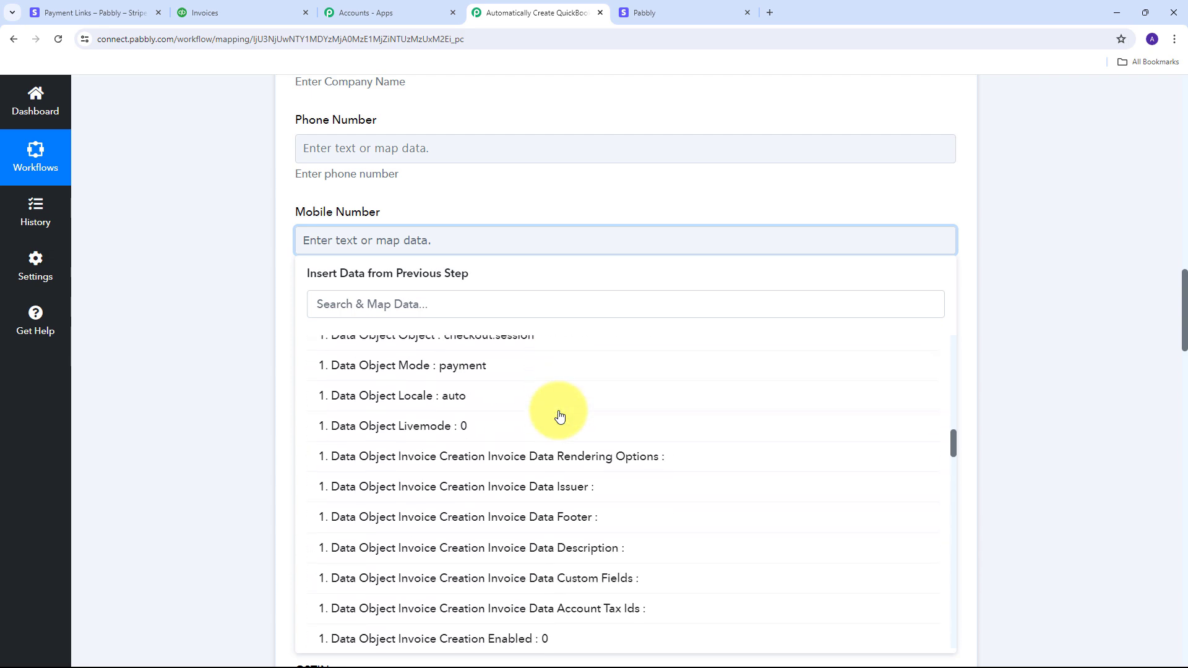
{"action": "scroll", "coordinate": [560, 415], "scroll_direction": "down", "scroll_amount": 5}
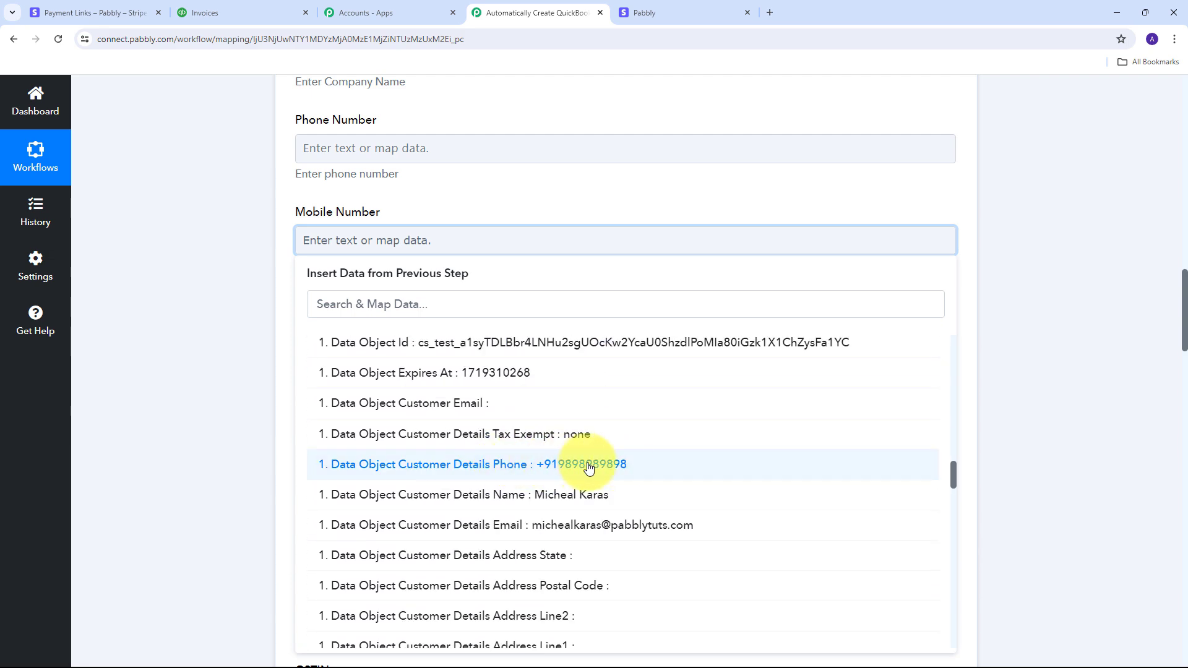
{"action": "left_click", "coordinate": [589, 469]}
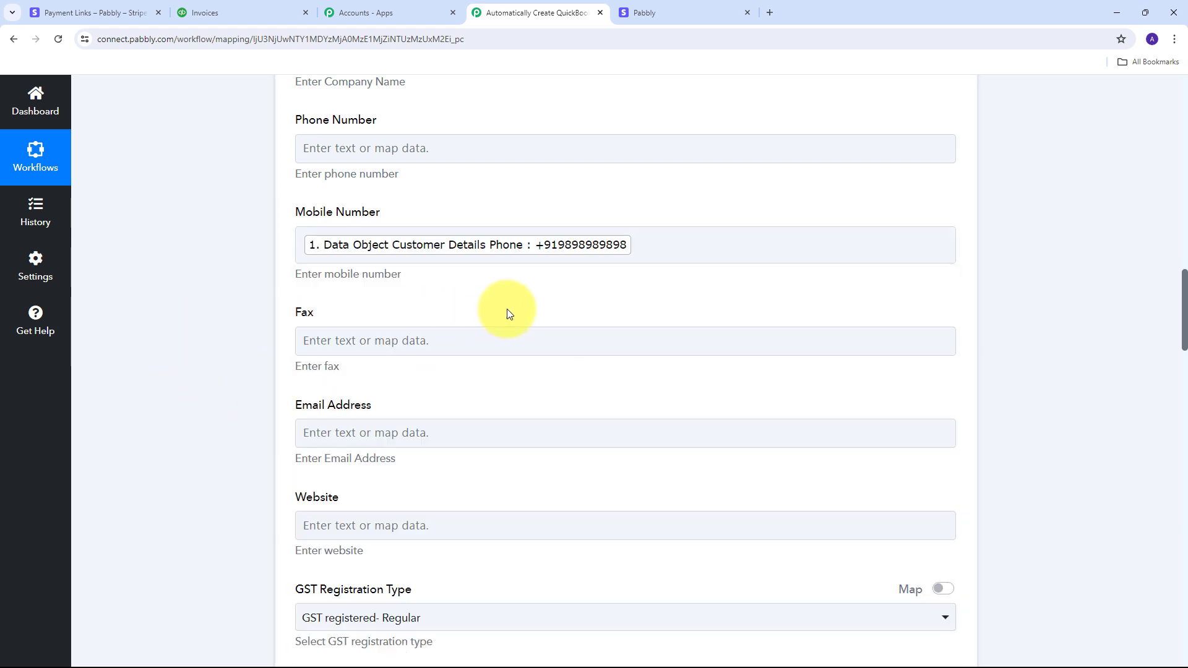
{"action": "scroll", "coordinate": [528, 299], "scroll_direction": "down", "scroll_amount": 1}
{"action": "scroll", "coordinate": [421, 303], "scroll_direction": "down", "scroll_amount": 1}
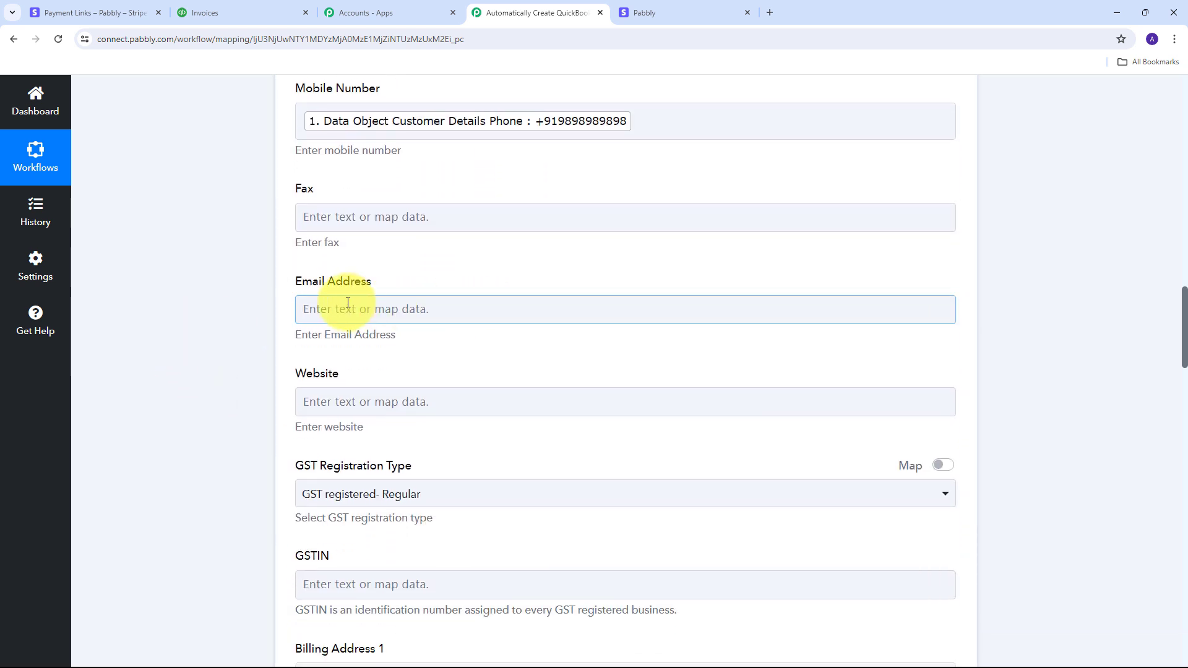
Step: Map Stripe's Customer Details Email into the Email Address field
{"action": "left_click", "coordinate": [331, 310]}
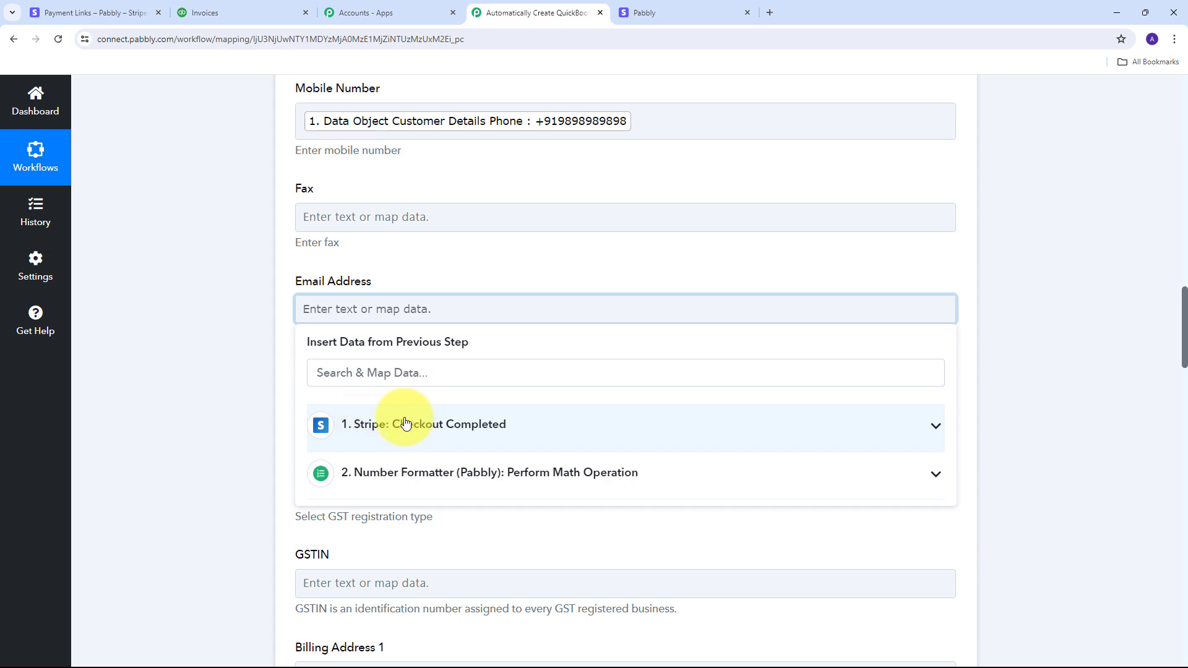
{"action": "left_click", "coordinate": [399, 425]}
{"action": "scroll", "coordinate": [594, 446], "scroll_direction": "down", "scroll_amount": 3}
{"action": "scroll", "coordinate": [582, 458], "scroll_direction": "down", "scroll_amount": 15}
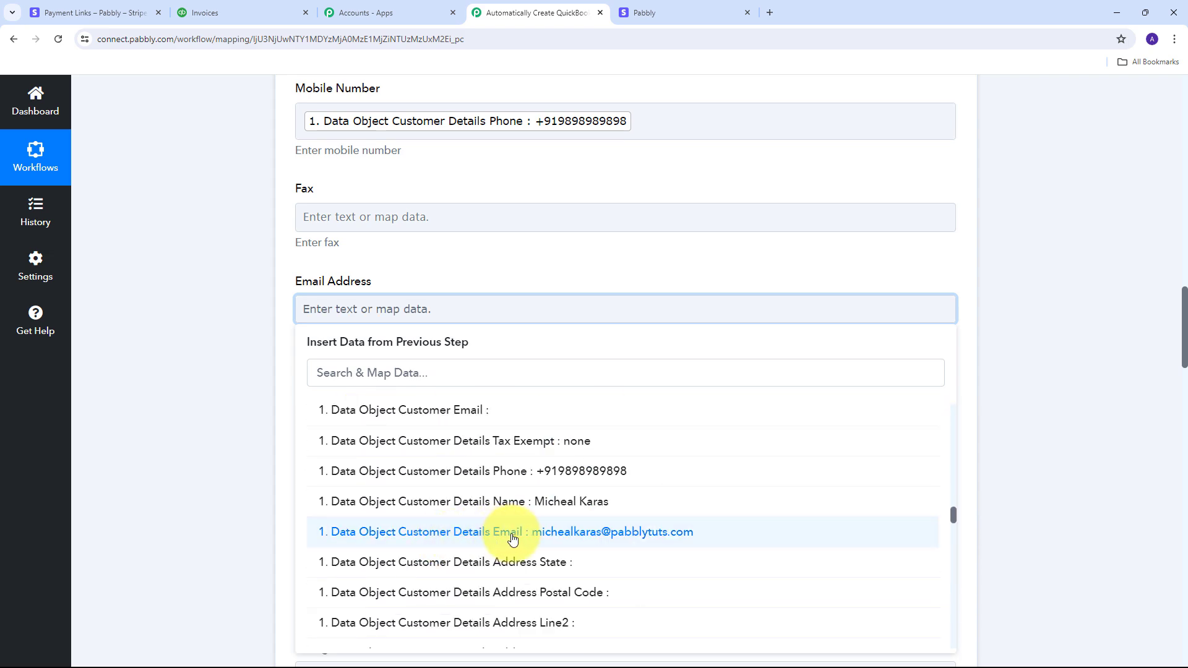
{"action": "left_click", "coordinate": [651, 536]}
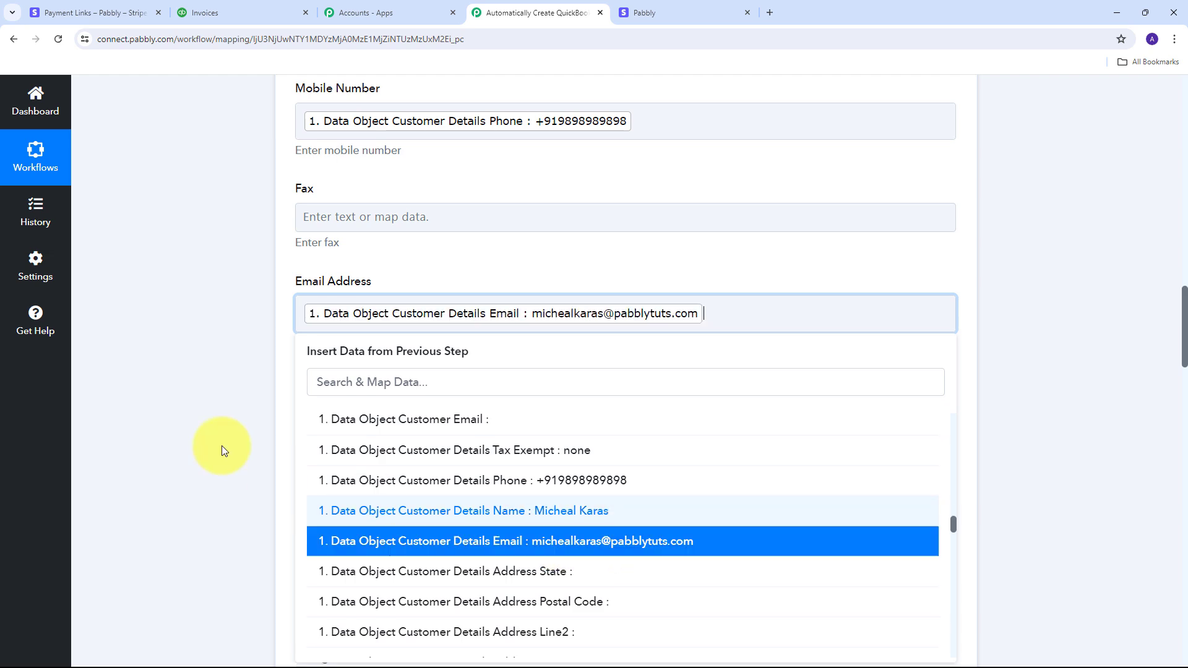
{"action": "left_click", "coordinate": [223, 451]}
{"action": "scroll", "coordinate": [575, 339], "scroll_direction": "up", "scroll_amount": 3}
{"action": "scroll", "coordinate": [577, 337], "scroll_direction": "down", "scroll_amount": 7}
{"action": "scroll", "coordinate": [577, 336], "scroll_direction": "down", "scroll_amount": 20}
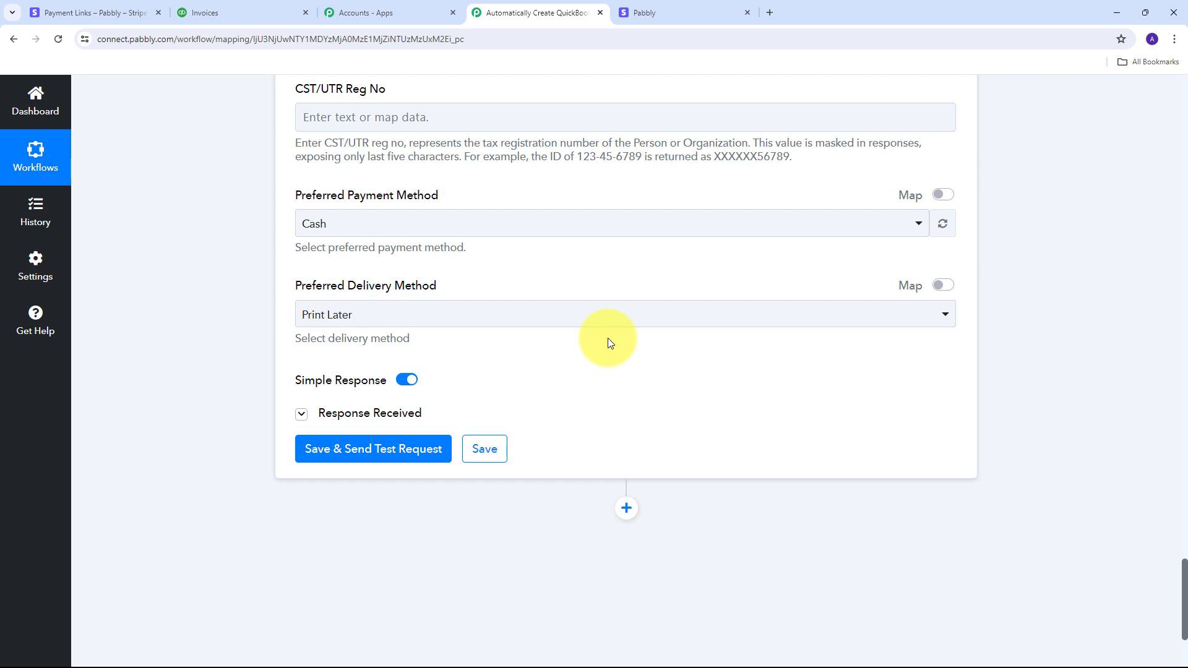
Step: Test the Create a Customer step and review the returned record with Customer Id 2
{"action": "scroll", "coordinate": [638, 315], "scroll_direction": "down", "scroll_amount": 1}
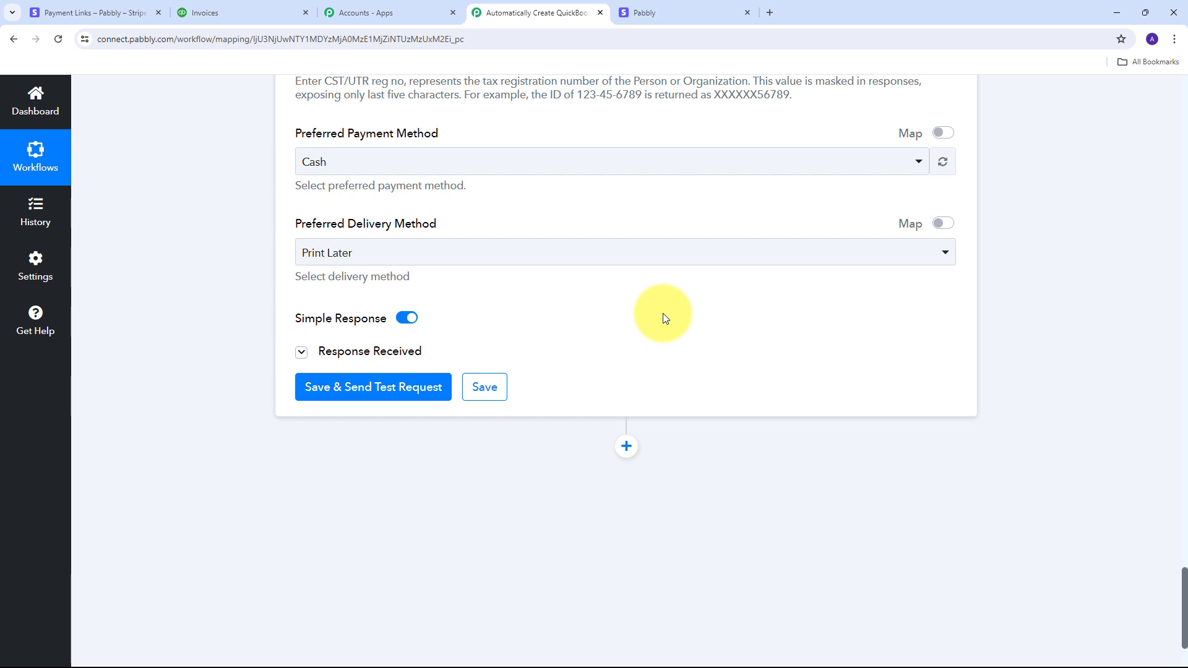
{"action": "scroll", "coordinate": [224, 270], "scroll_direction": "down", "scroll_amount": 2}
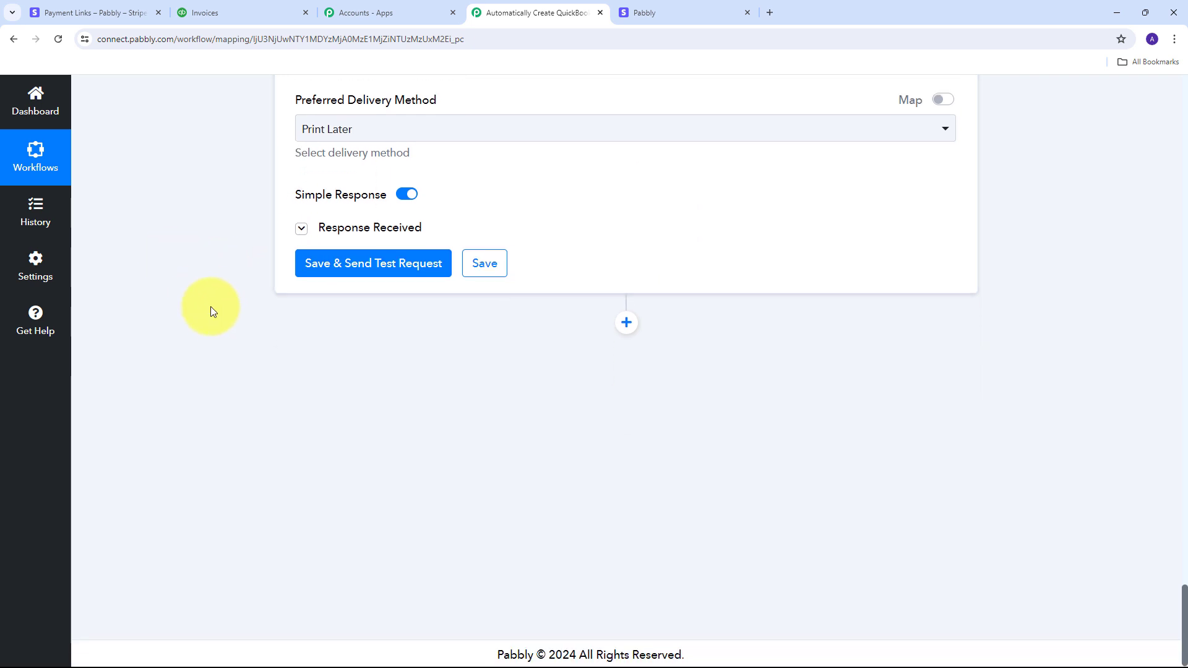
{"action": "left_click", "coordinate": [364, 266]}
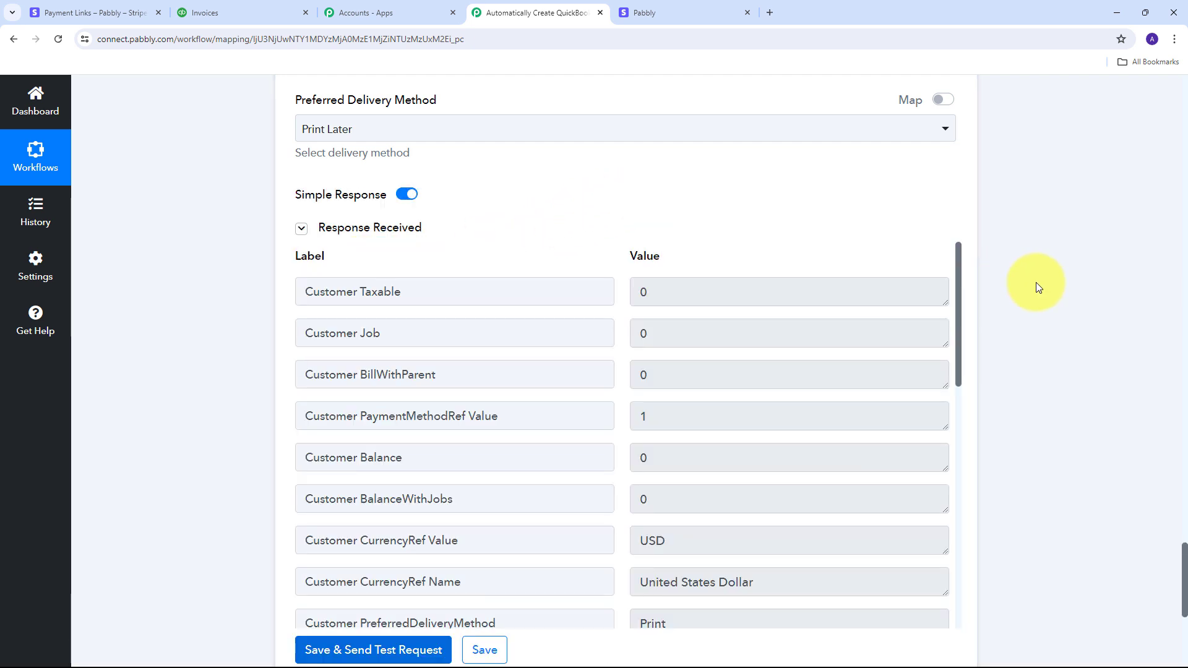
{"action": "scroll", "coordinate": [634, 312], "scroll_direction": "down", "scroll_amount": 3}
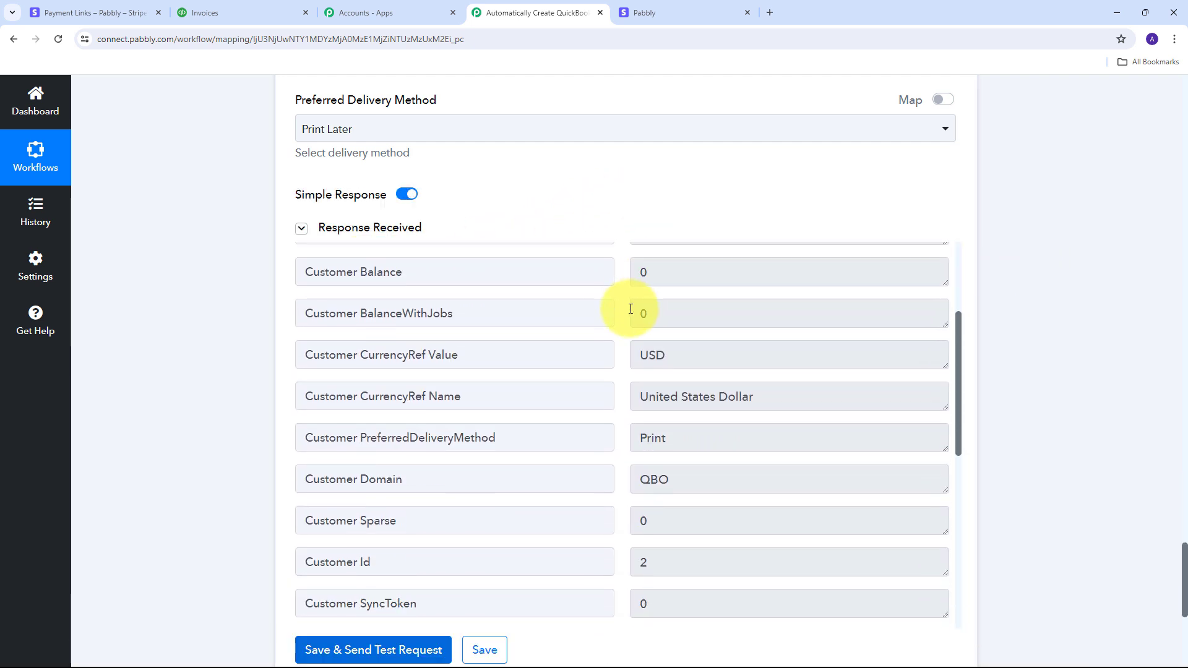
{"action": "scroll", "coordinate": [627, 308], "scroll_direction": "down", "scroll_amount": 10}
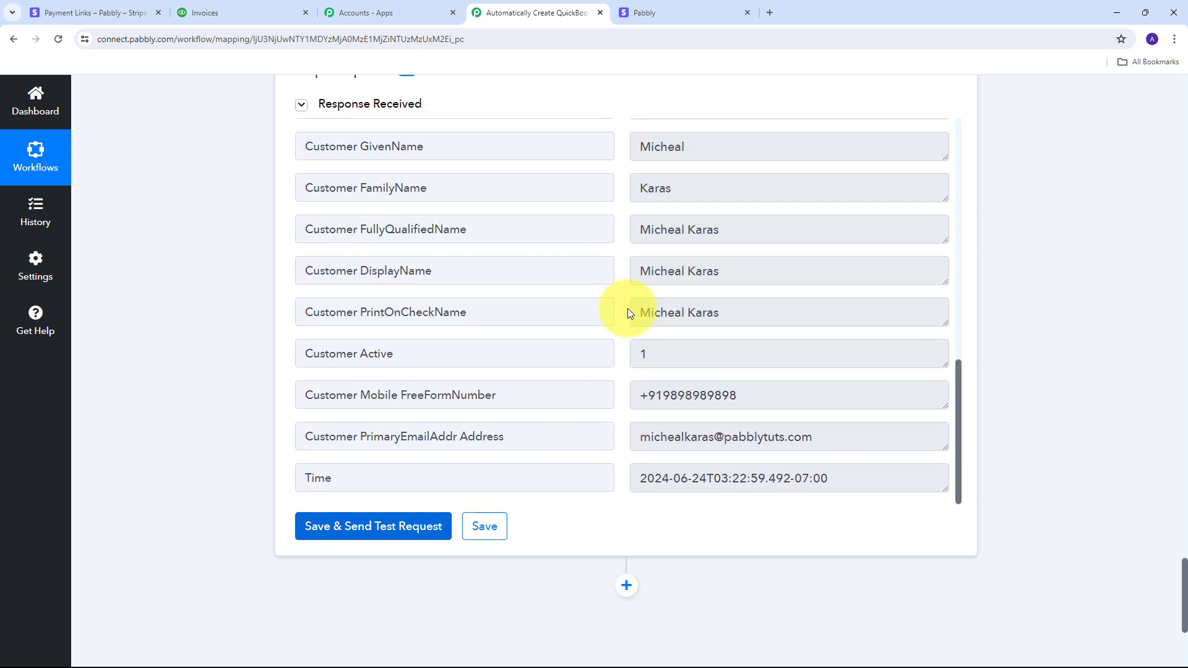
{"action": "scroll", "coordinate": [628, 308], "scroll_direction": "up", "scroll_amount": 1}
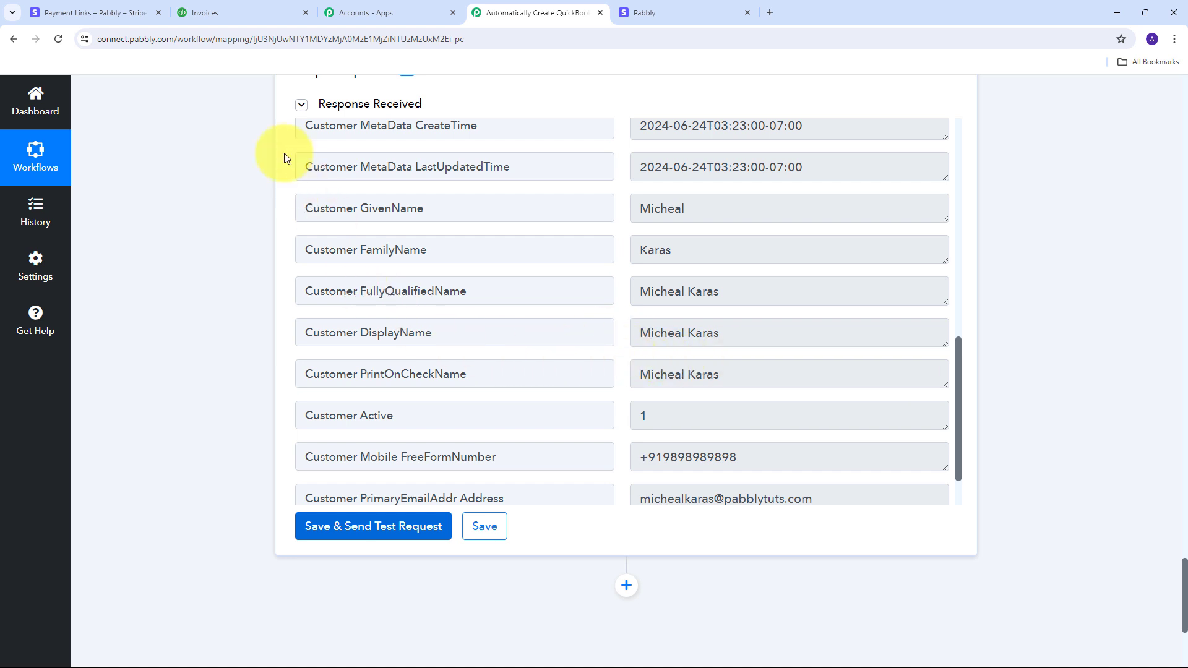
Step: In QuickBooks Sales > Customers, open the new customer showing a $0.00 open balance
{"action": "left_click", "coordinate": [220, 12]}
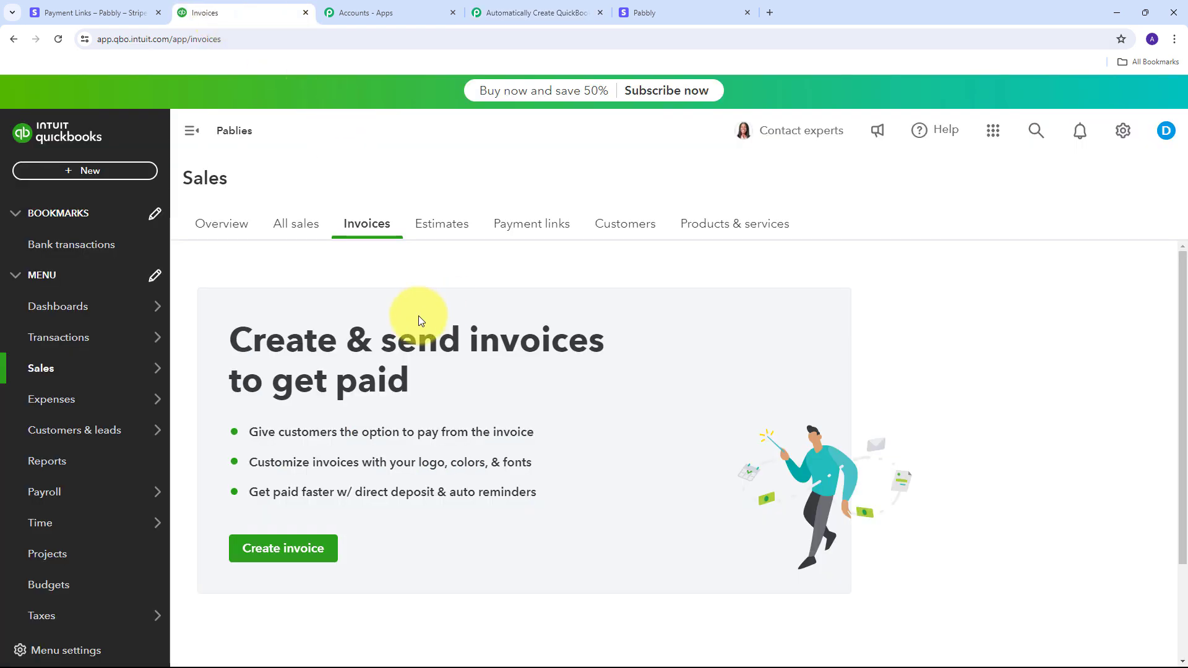
{"action": "mouse_move", "coordinate": [120, 366]}
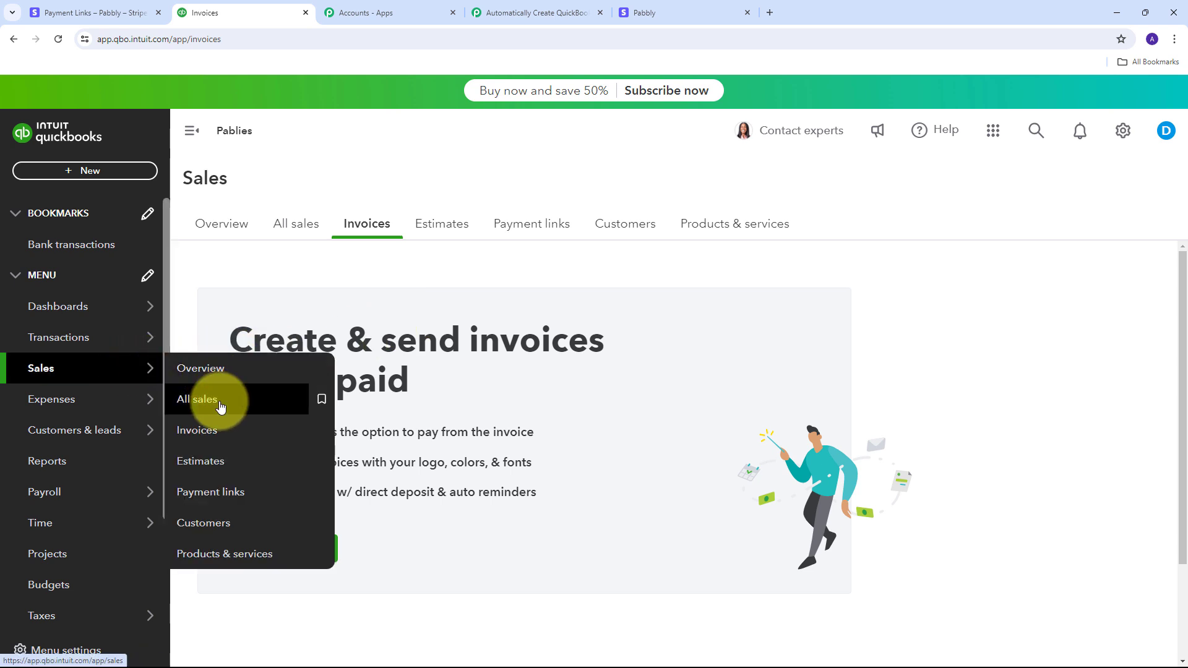
{"action": "left_click", "coordinate": [224, 529]}
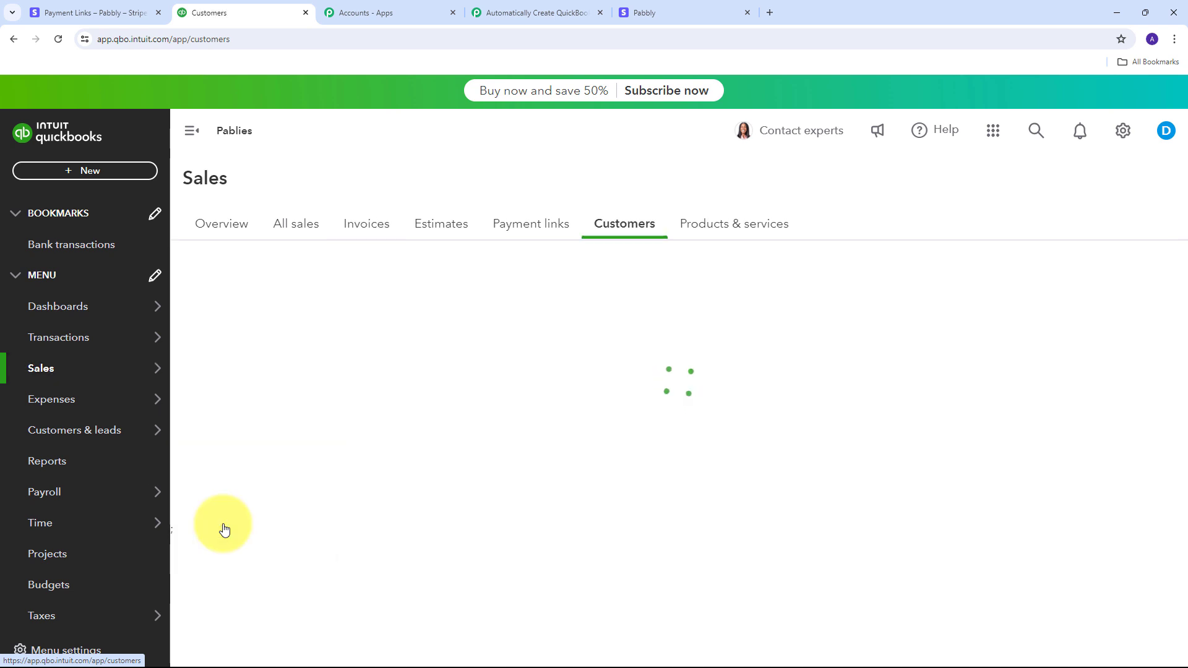
{"action": "scroll", "coordinate": [537, 324], "scroll_direction": "down", "scroll_amount": 3}
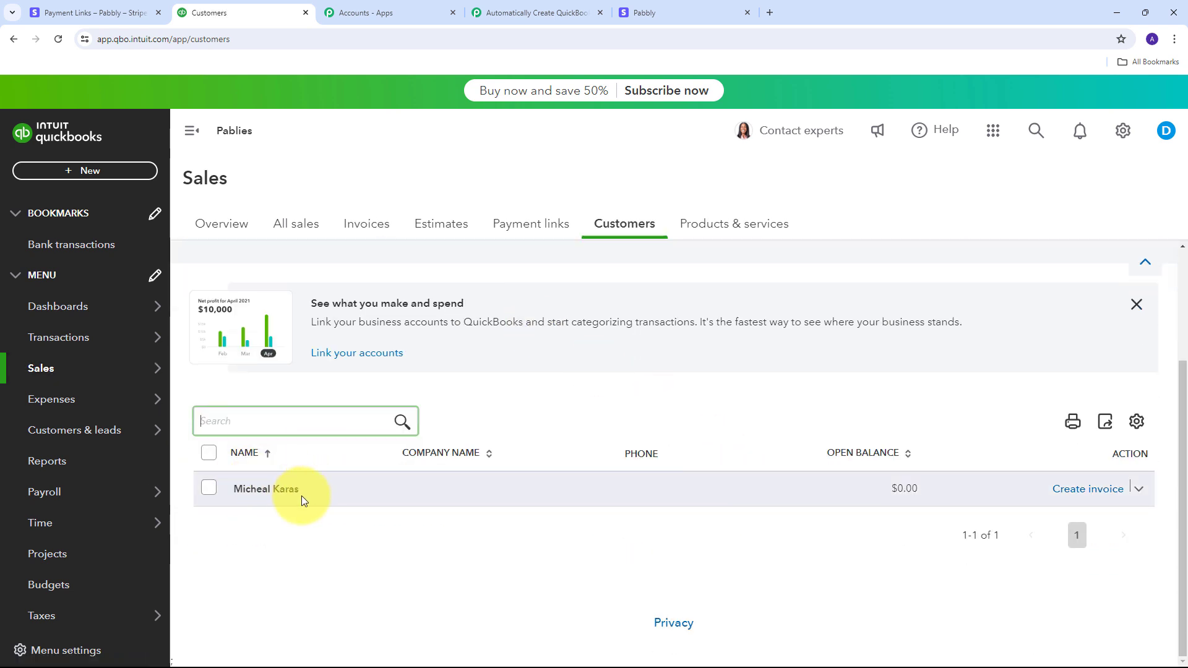
{"action": "left_click", "coordinate": [258, 488]}
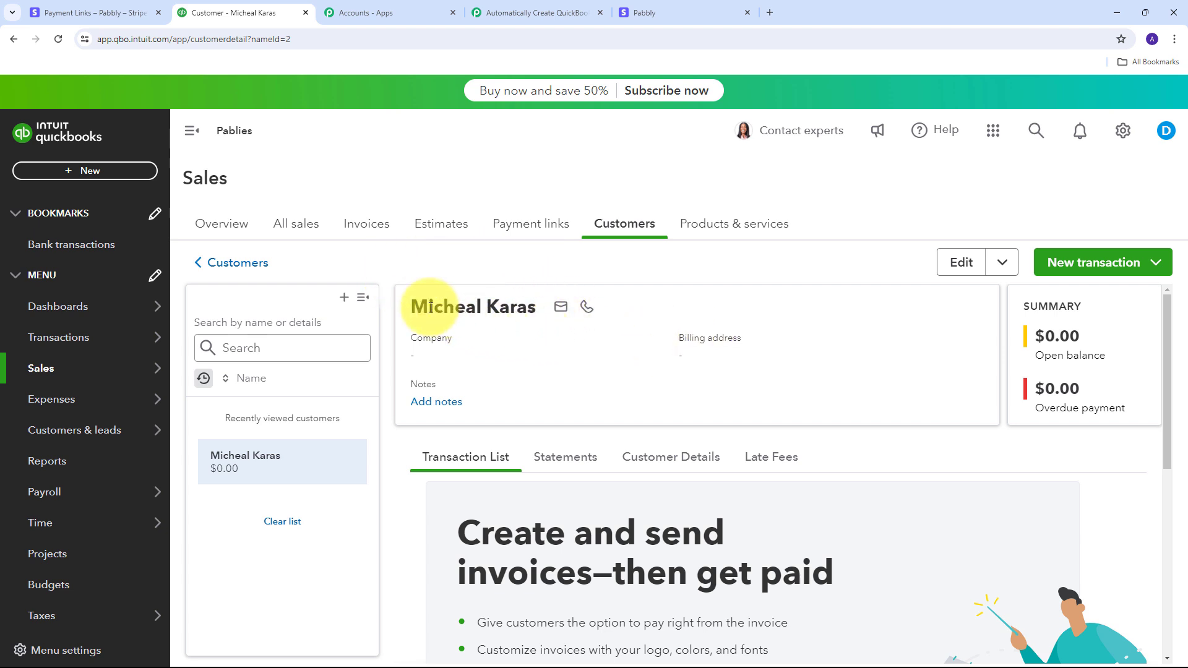
{"action": "mouse_move", "coordinate": [589, 303]}
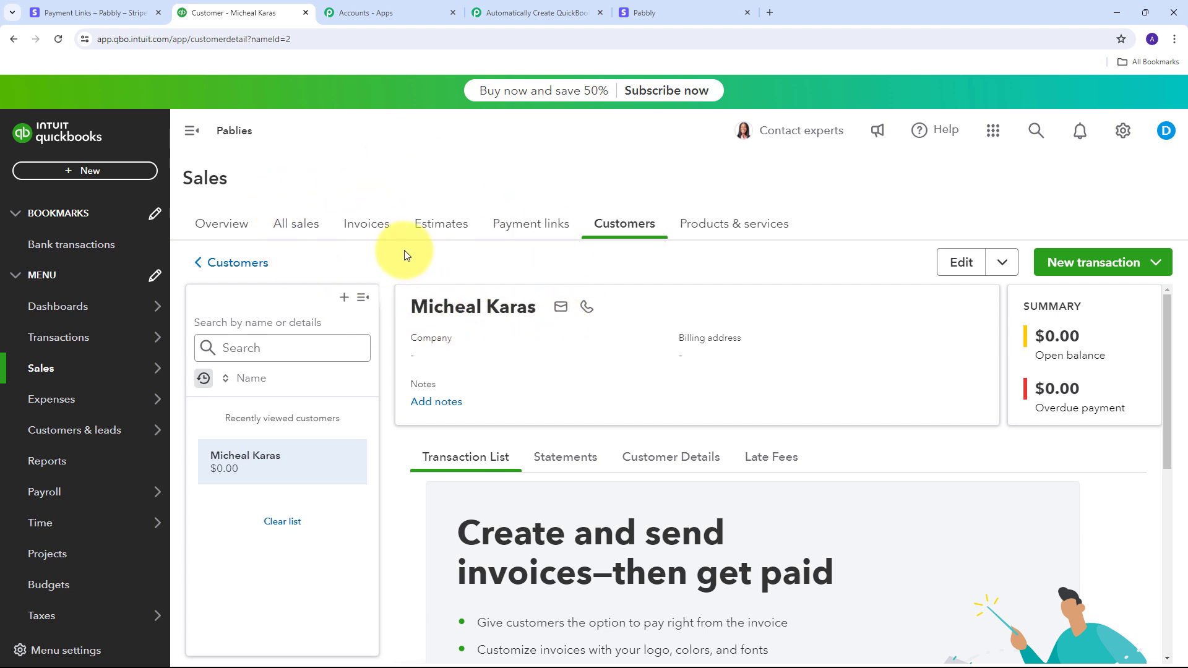
{"action": "left_click", "coordinate": [512, 8]}
Step: Check the returned Customer Id in the Create a Customer response
{"action": "scroll", "coordinate": [563, 379], "scroll_direction": "up", "scroll_amount": 4}
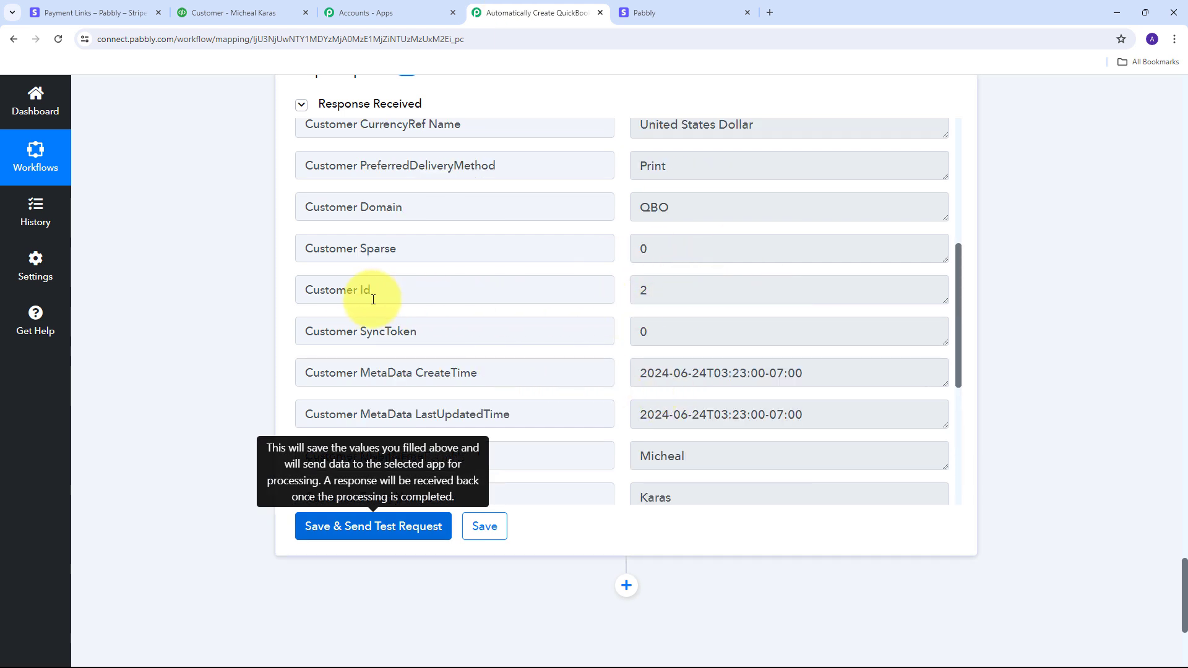
{"action": "left_click_drag", "start_coordinate": [680, 296], "coordinate": [552, 294]}
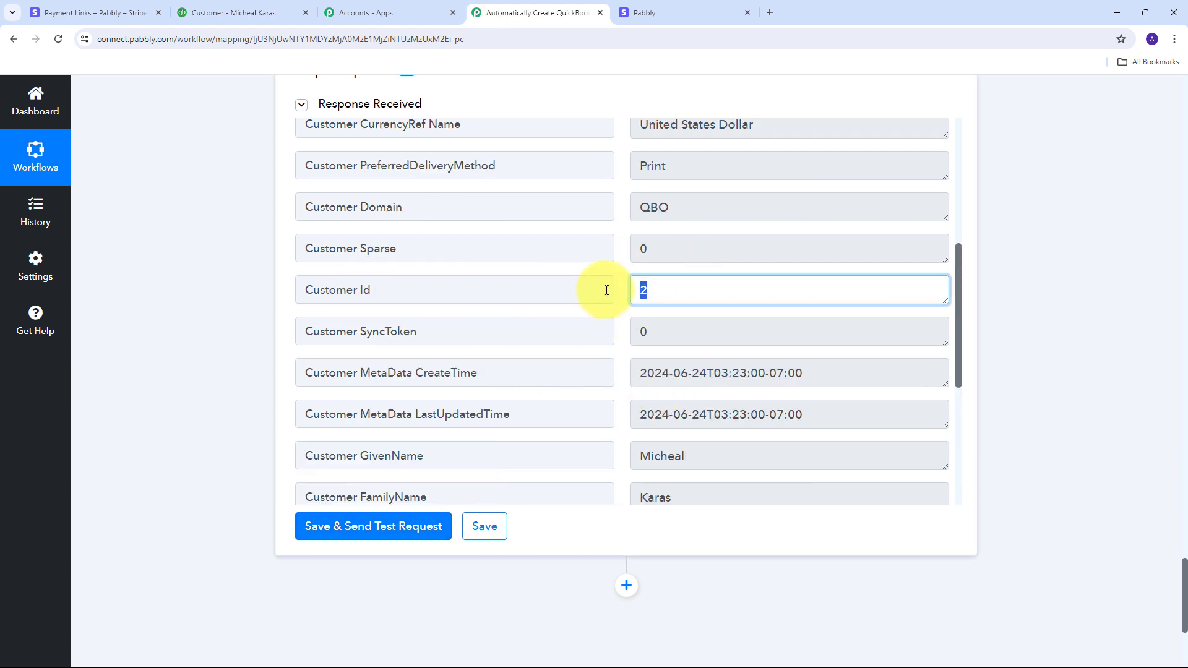
{"action": "left_click", "coordinate": [1009, 336]}
{"action": "scroll", "coordinate": [1009, 336], "scroll_direction": "down", "scroll_amount": 2}
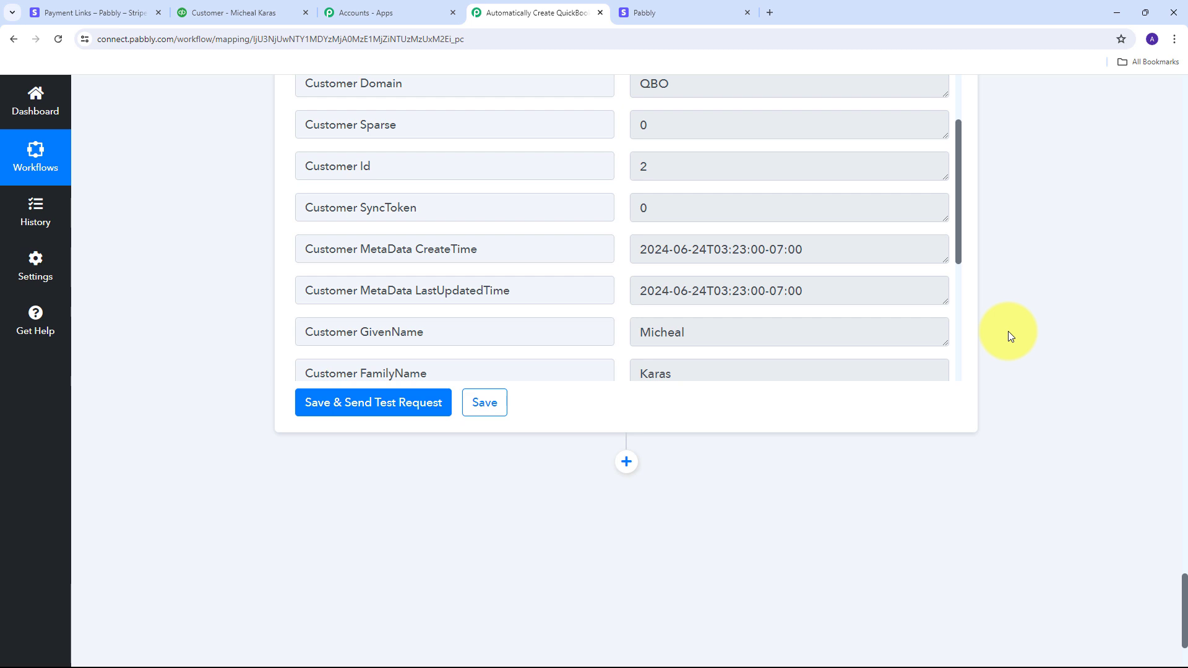
{"action": "scroll", "coordinate": [1010, 336], "scroll_direction": "down", "scroll_amount": 2}
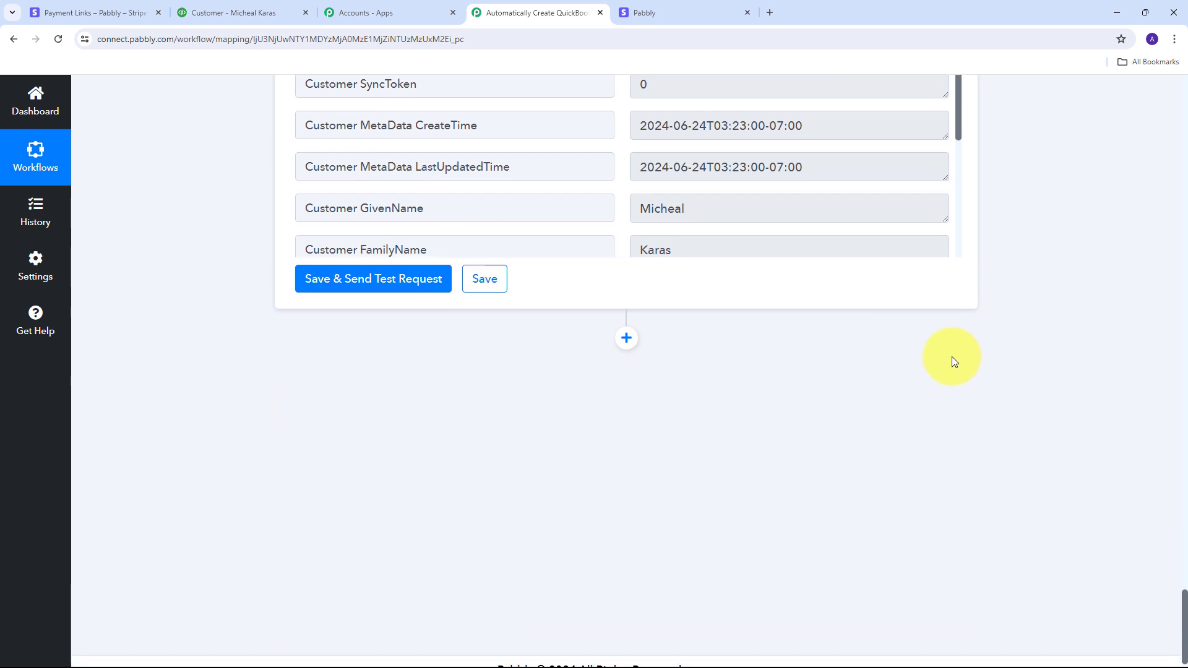
Step: Add a QuickBooks Online step with the Create an Invoice action event and begin connecting it
{"action": "left_click", "coordinate": [627, 339]}
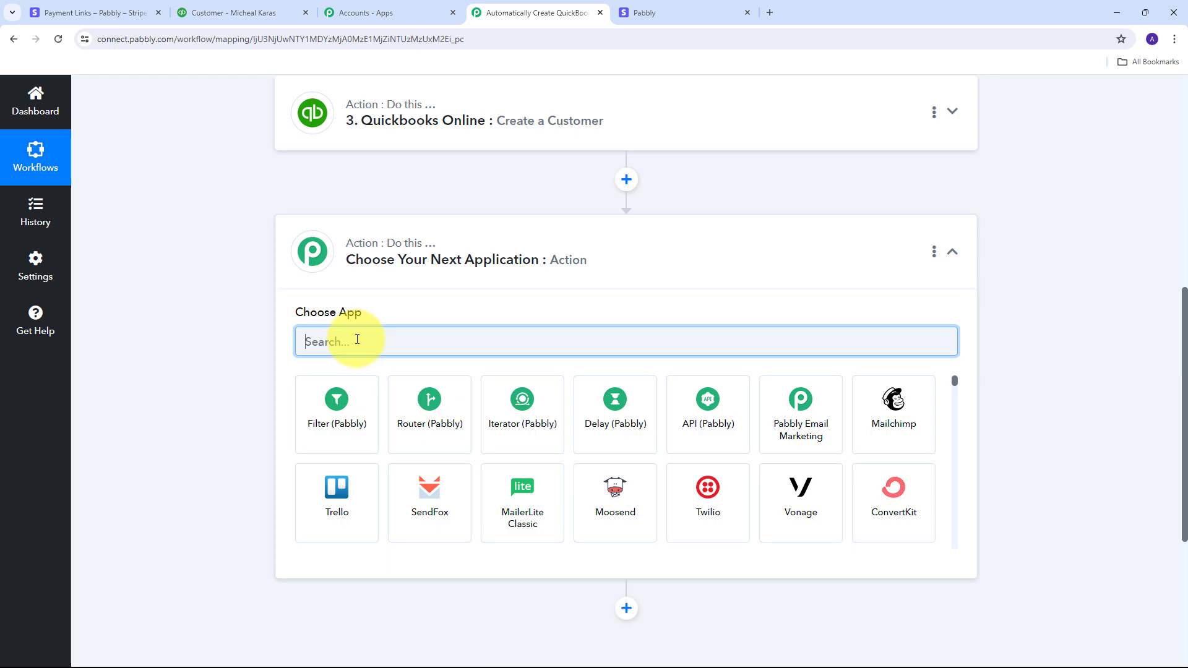
{"action": "type", "text": "QuickBooks"}
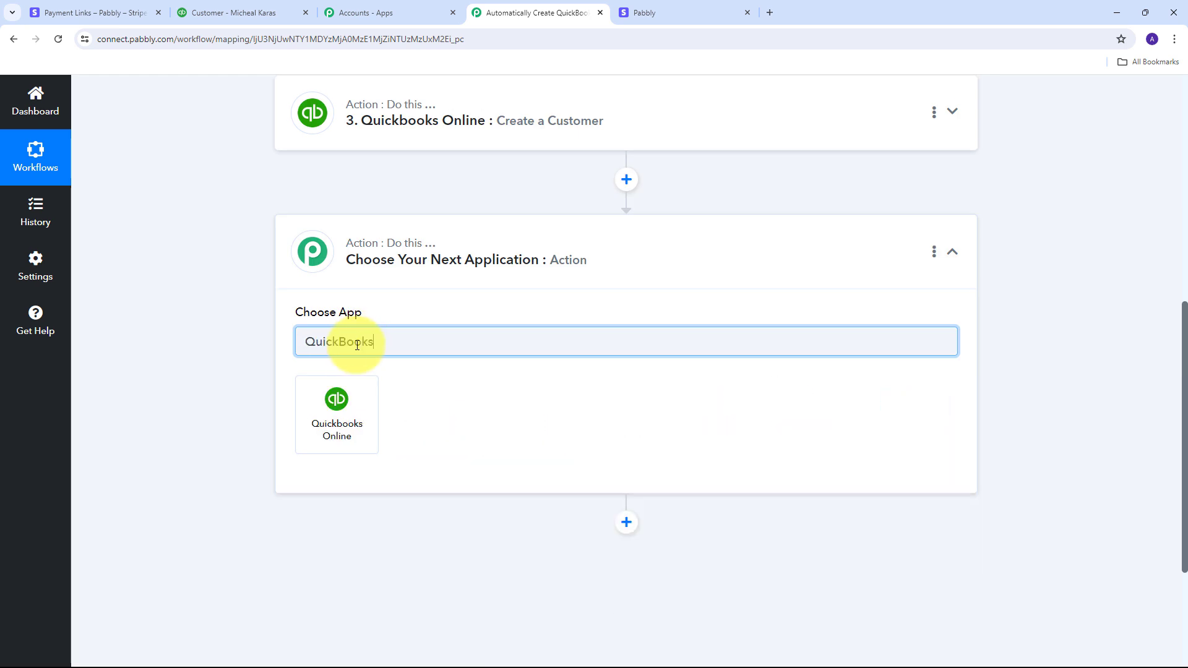
{"action": "left_click", "coordinate": [339, 410]}
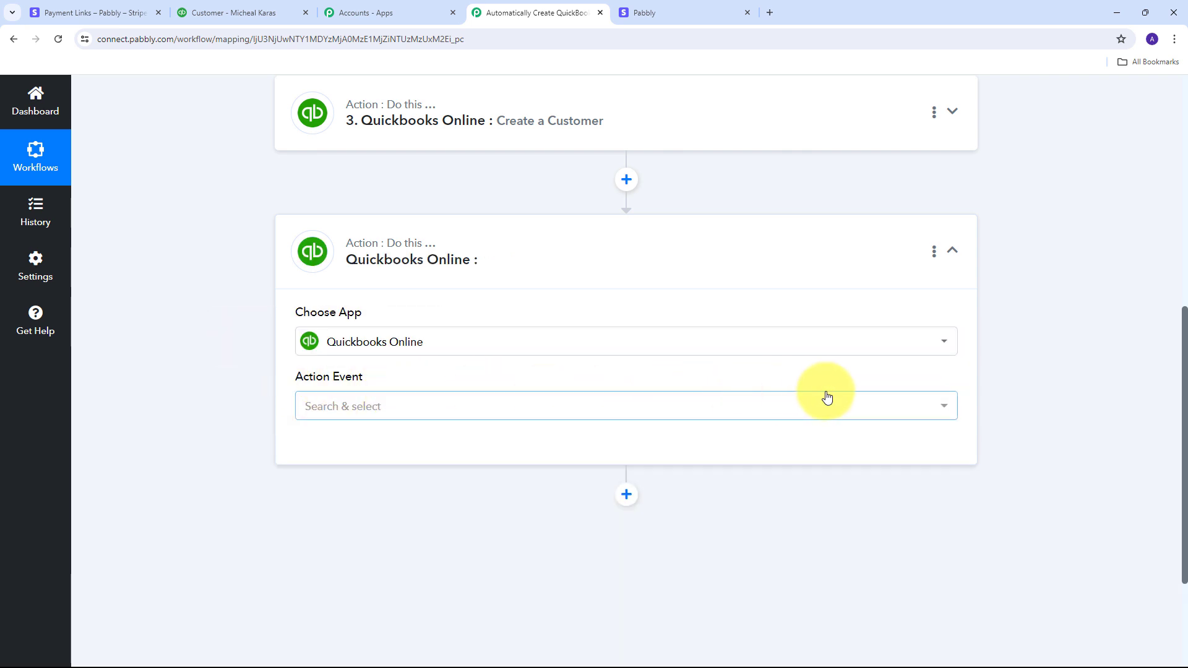
{"action": "left_click", "coordinate": [452, 410]}
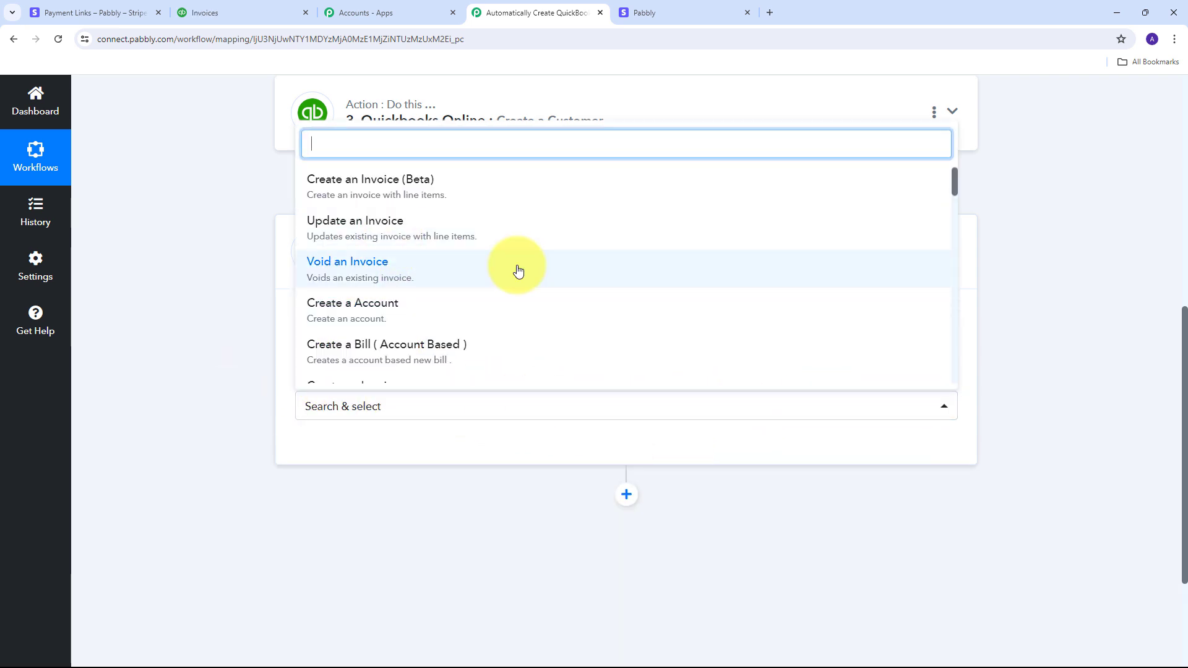
{"action": "scroll", "coordinate": [392, 258], "scroll_direction": "down", "scroll_amount": 2}
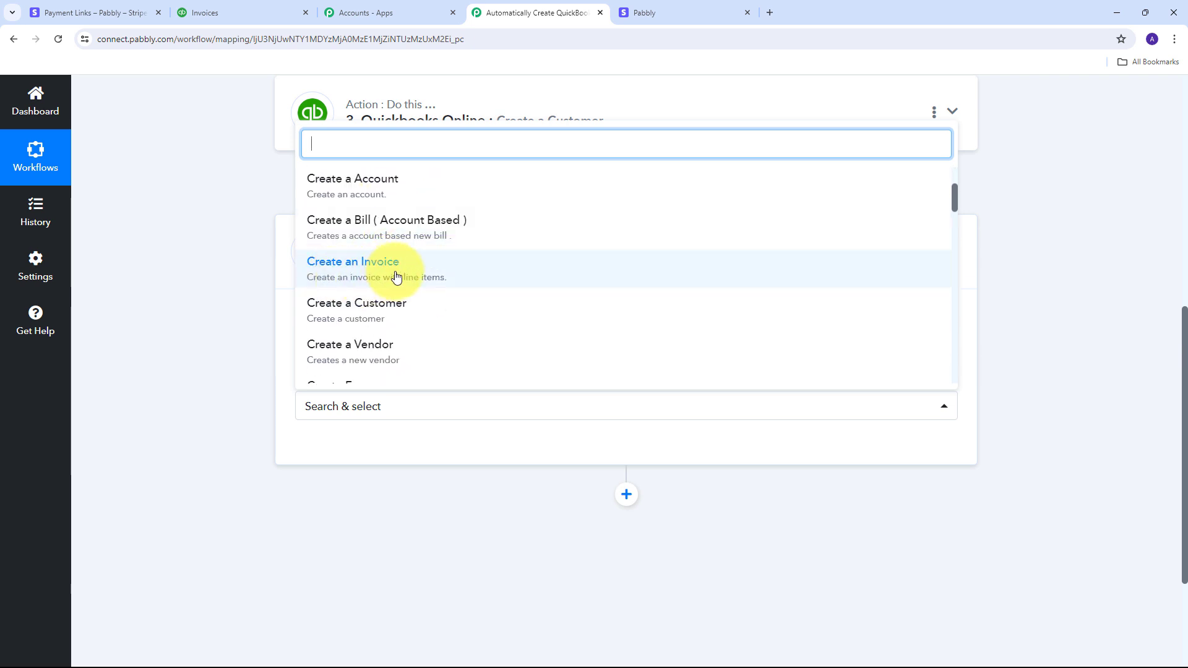
{"action": "left_click", "coordinate": [368, 282]}
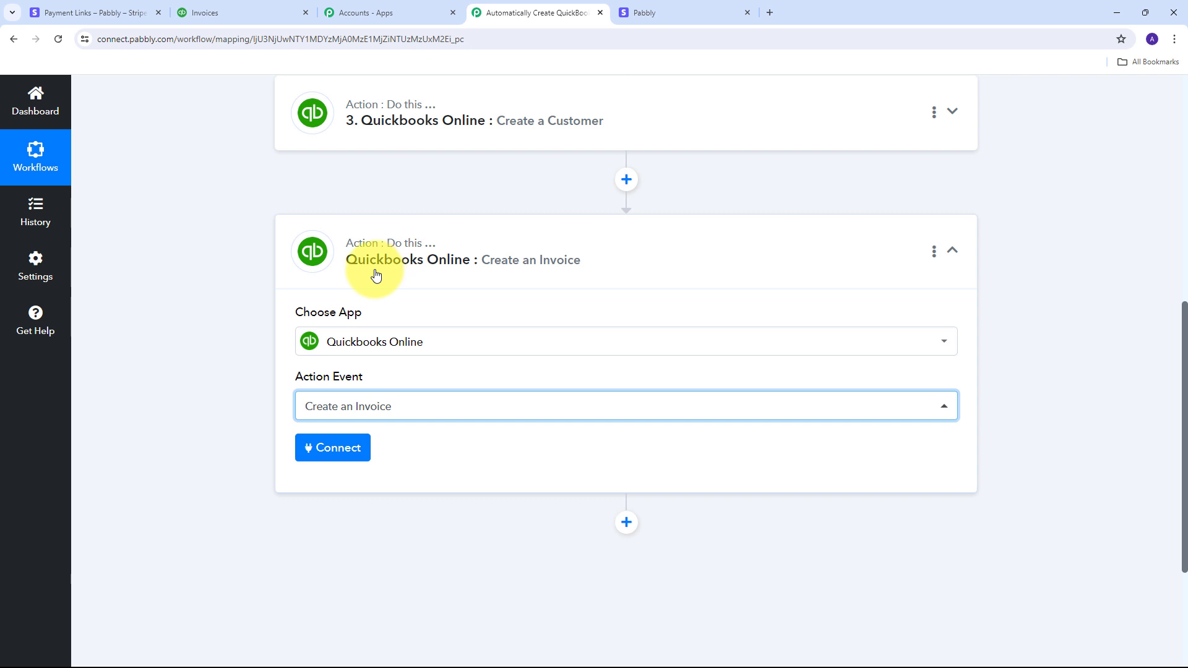
{"action": "left_click", "coordinate": [322, 447]}
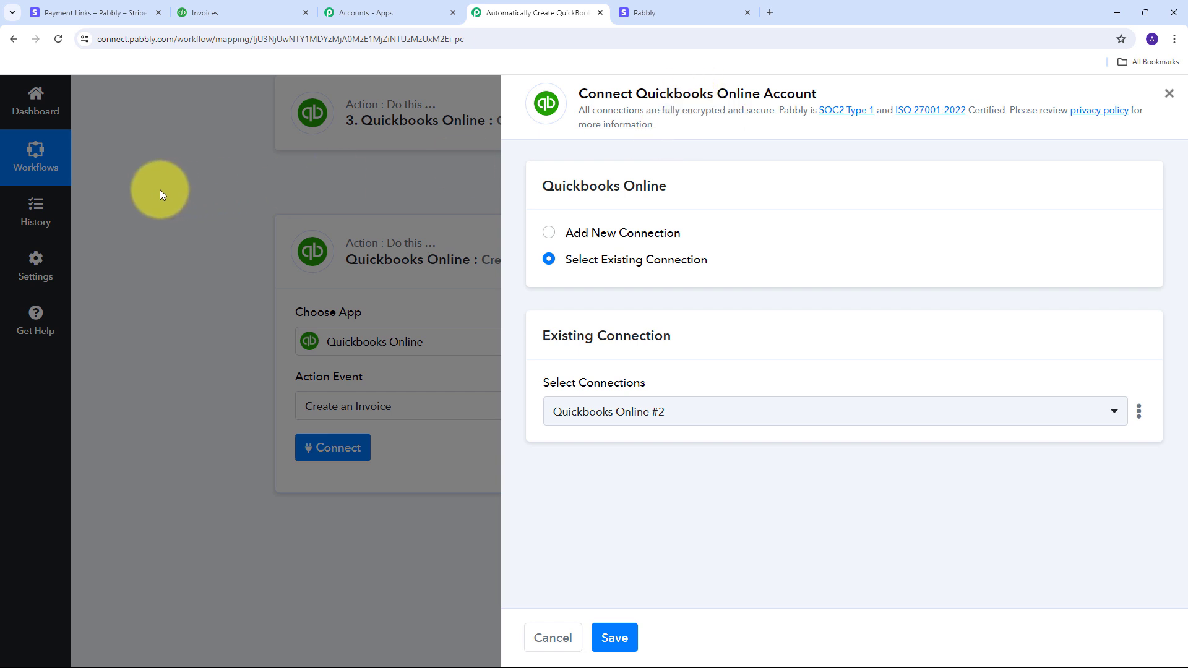
Step: Save the invoice step using the existing QuickBooks Online #2 connection
{"action": "left_click", "coordinate": [619, 640]}
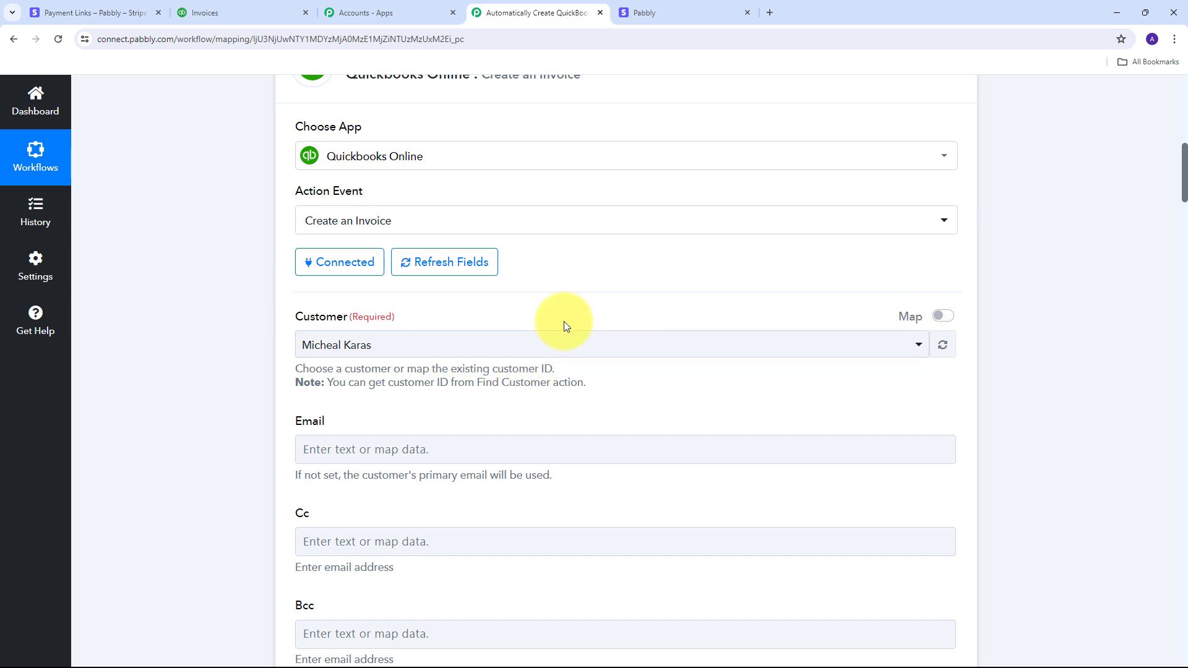
Step: Replace the invoice Customer field's fixed 2 with step 3's mapped Customer Id
{"action": "left_click", "coordinate": [943, 317]}
{"action": "left_click", "coordinate": [458, 341]}
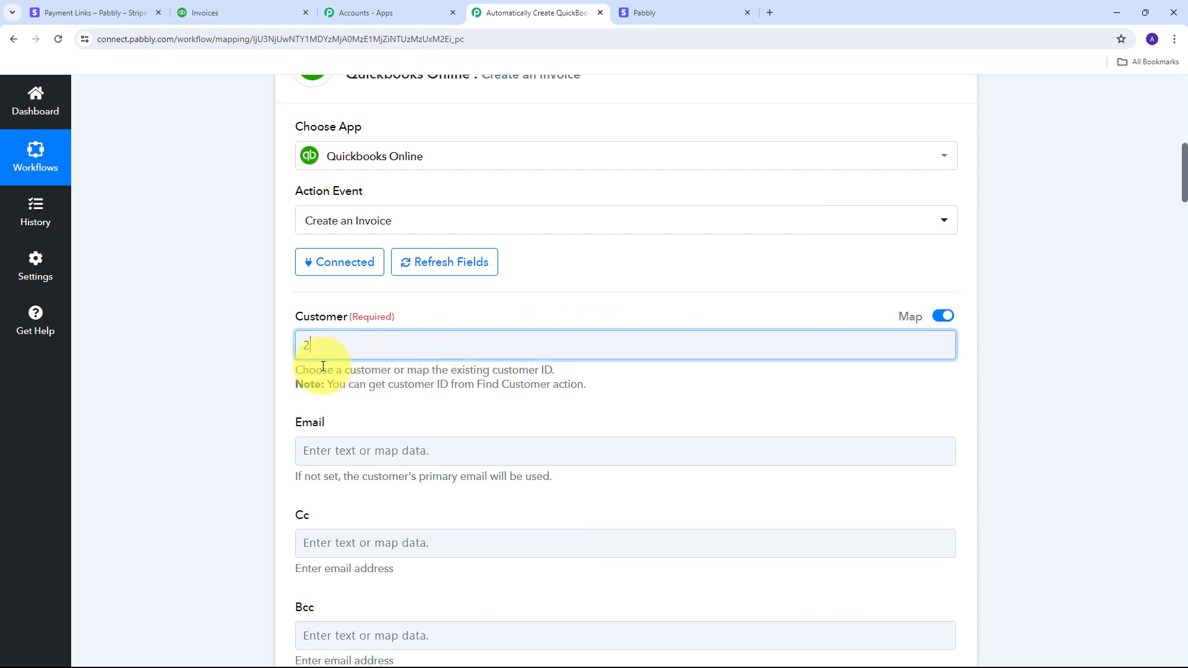
{"action": "key", "text": "ctrl+a"}
{"action": "key", "text": "BackSpace"}
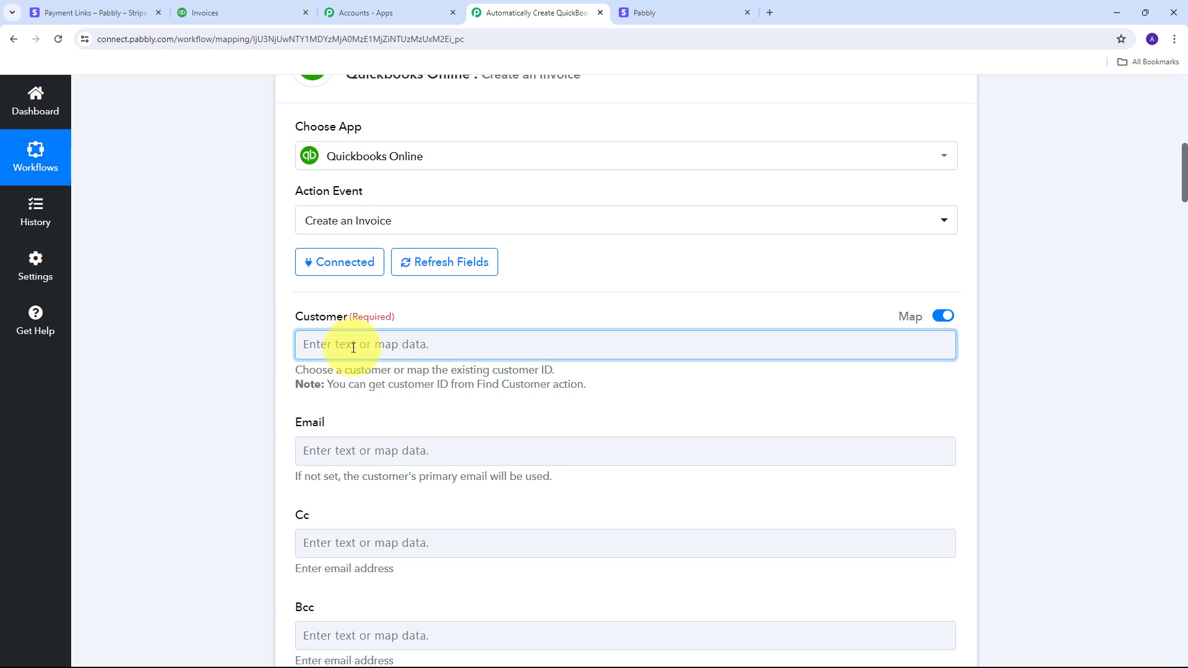
{"action": "left_click", "coordinate": [311, 343]}
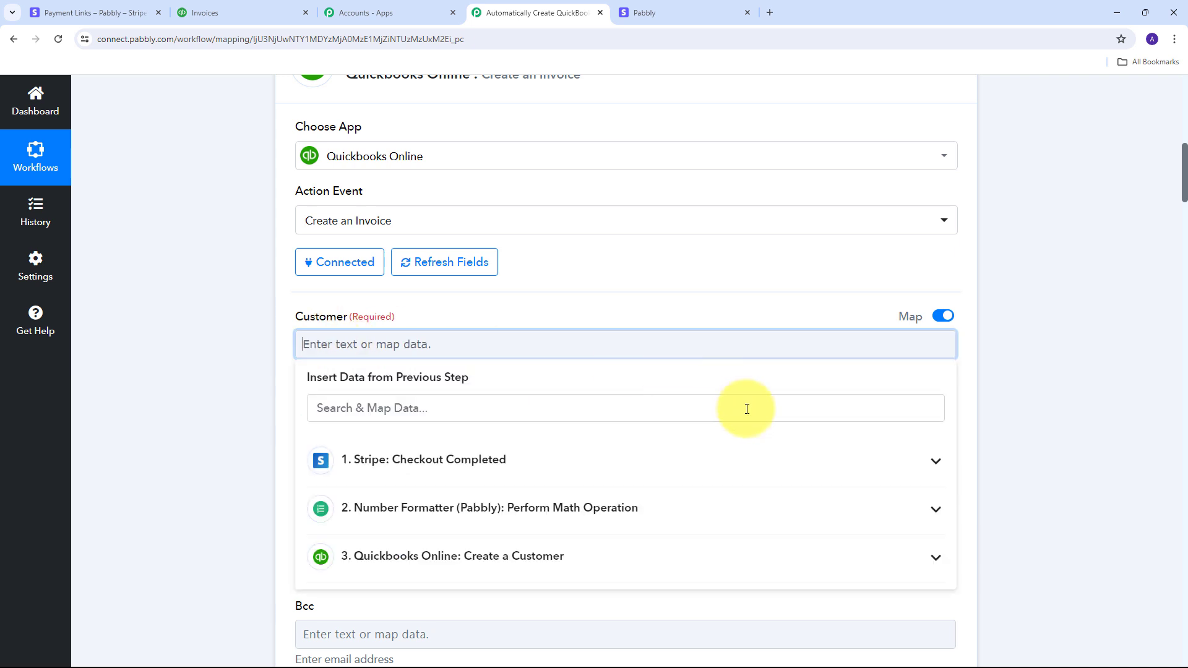
{"action": "left_click", "coordinate": [513, 556]}
{"action": "scroll", "coordinate": [622, 492], "scroll_direction": "down", "scroll_amount": 8}
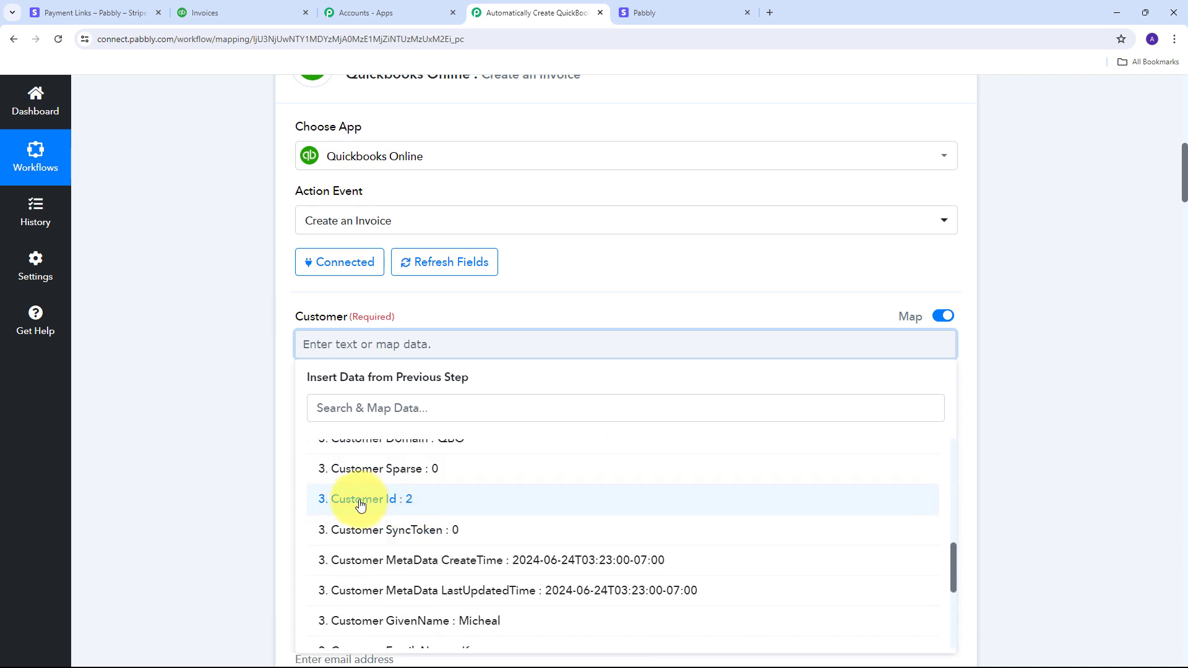
{"action": "left_click", "coordinate": [391, 507]}
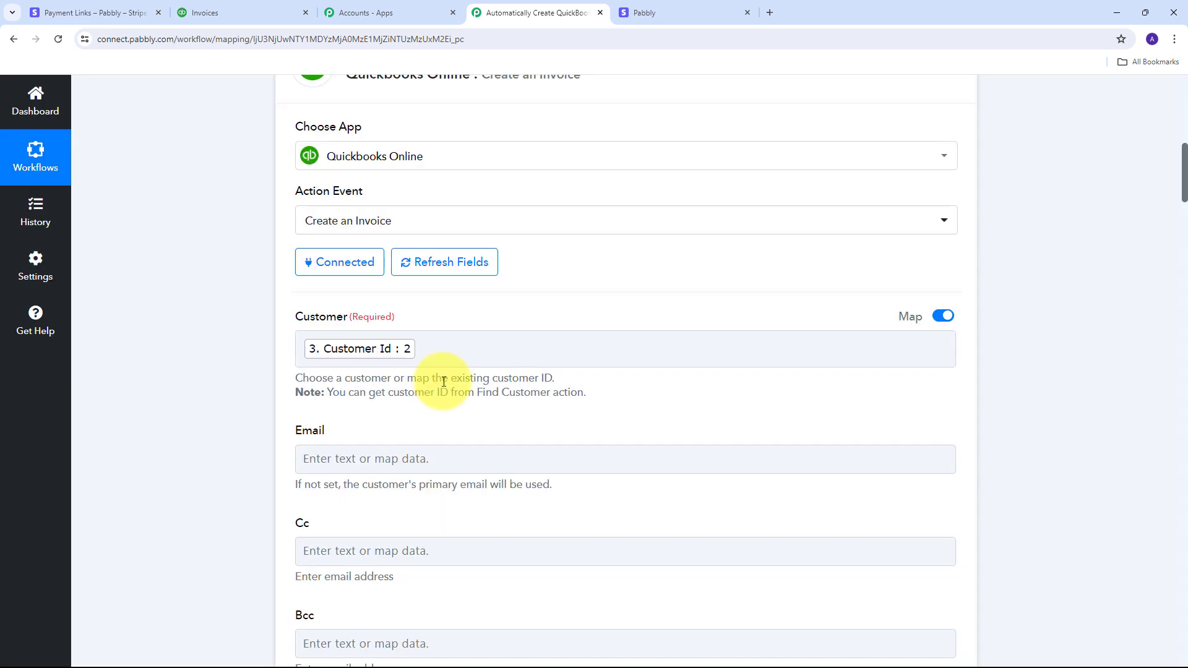
{"action": "scroll", "coordinate": [499, 272], "scroll_direction": "down", "scroll_amount": 8}
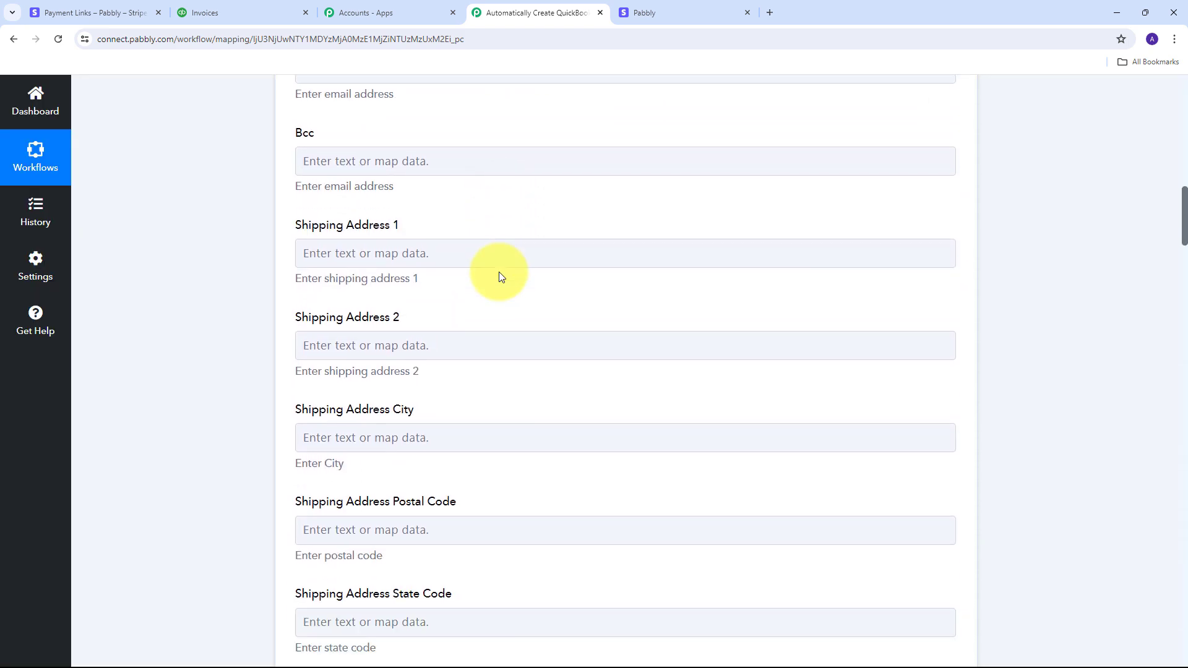
Step: Set the invoice's Deposit To account to Sales
{"action": "scroll", "coordinate": [498, 272], "scroll_direction": "down", "scroll_amount": 10}
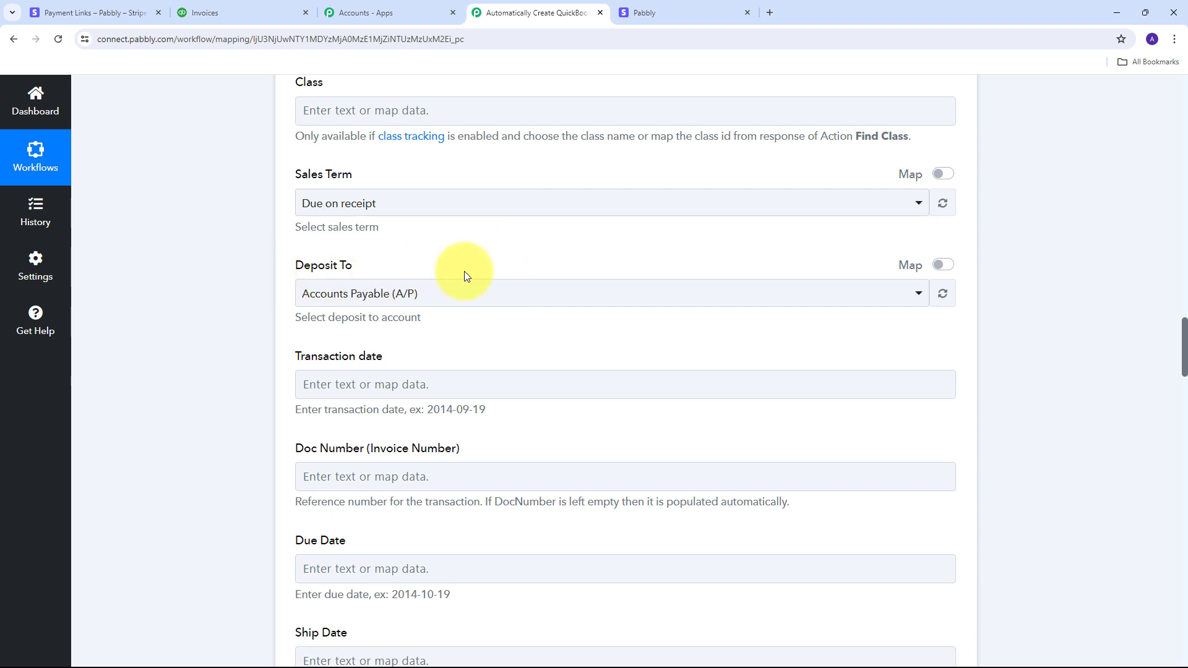
{"action": "left_click", "coordinate": [551, 294]}
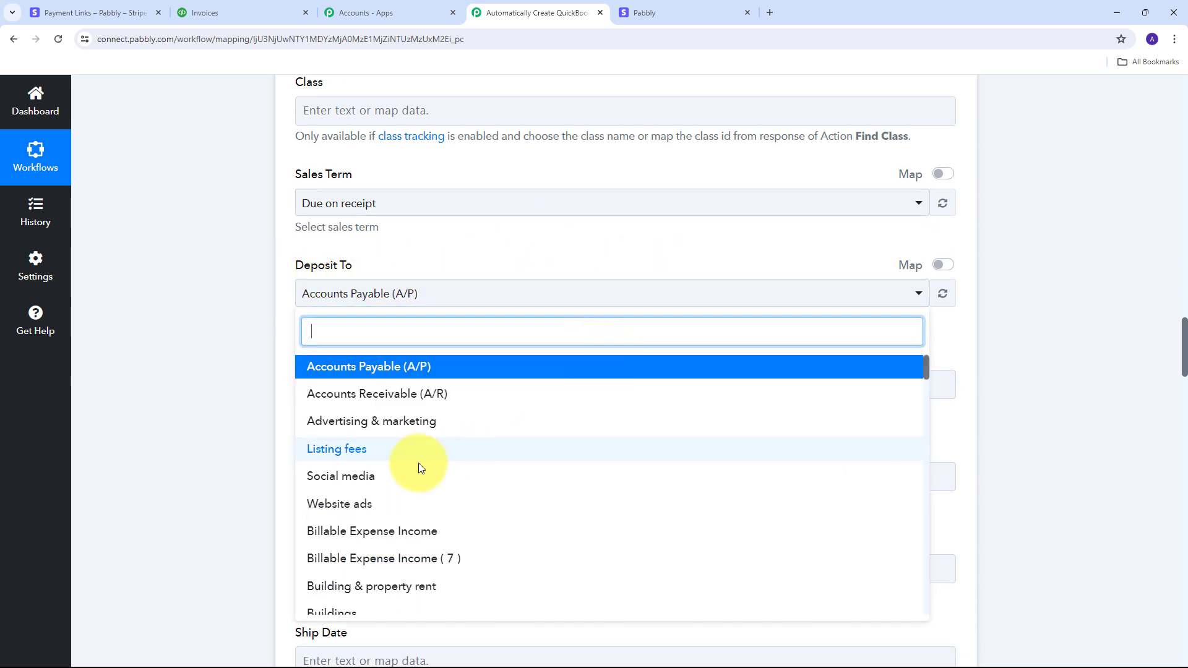
{"action": "scroll", "coordinate": [419, 463], "scroll_direction": "down", "scroll_amount": 10}
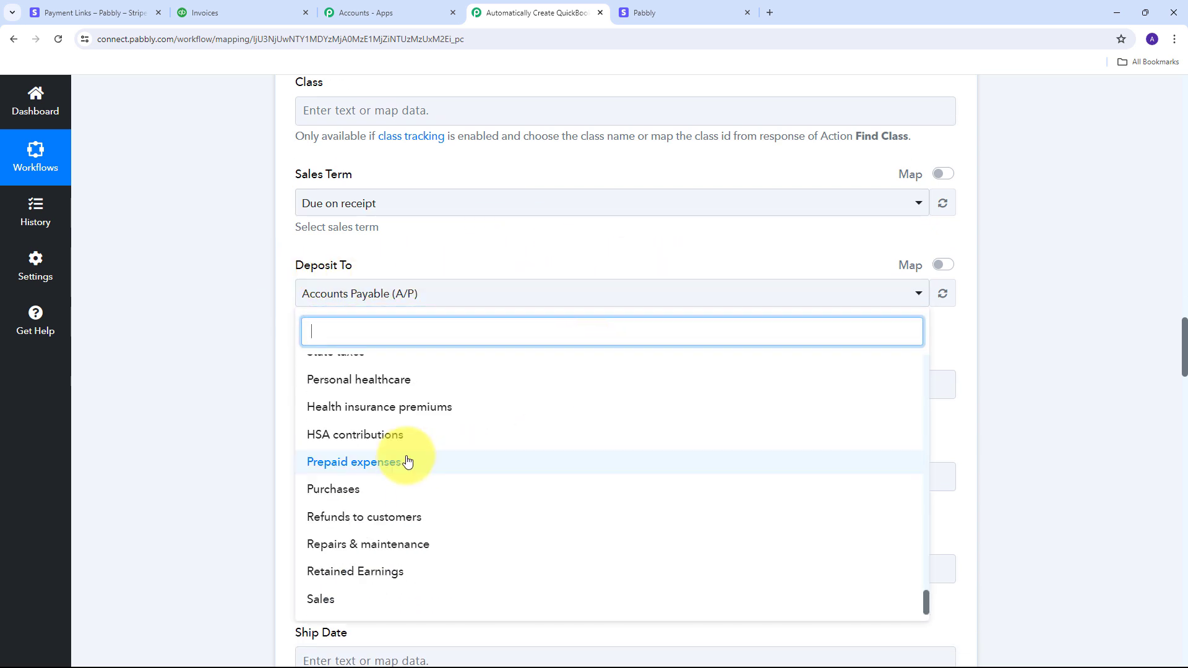
{"action": "left_click", "coordinate": [337, 608]}
{"action": "scroll", "coordinate": [545, 369], "scroll_direction": "down", "scroll_amount": 3}
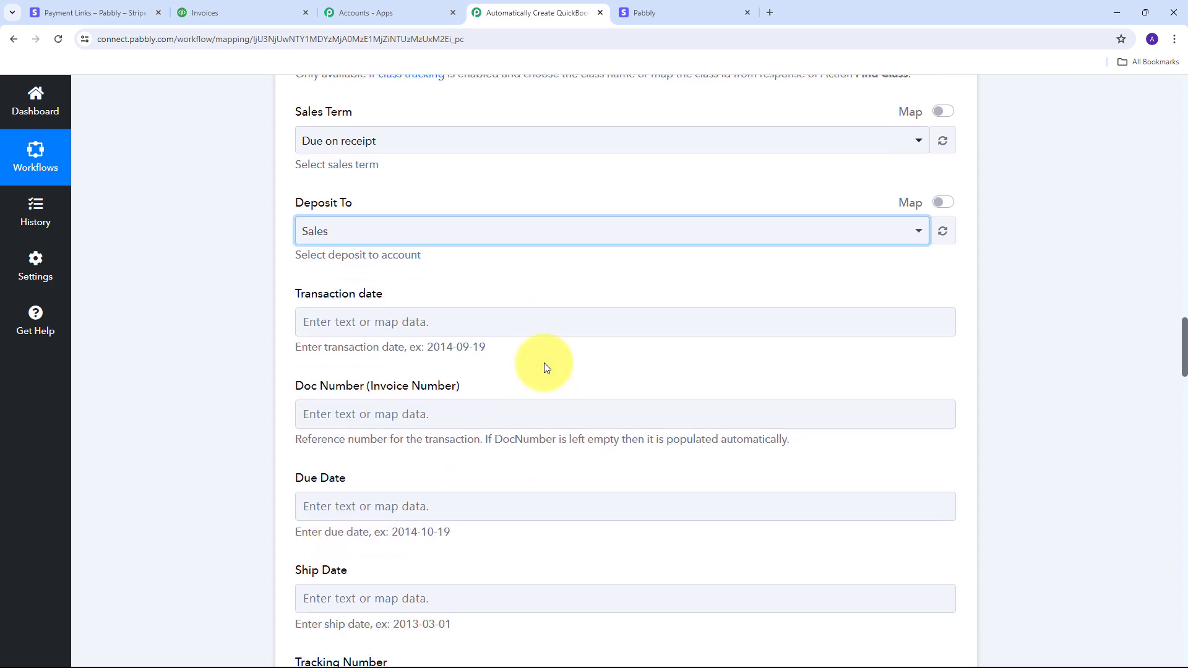
{"action": "scroll", "coordinate": [544, 362], "scroll_direction": "down", "scroll_amount": 8}
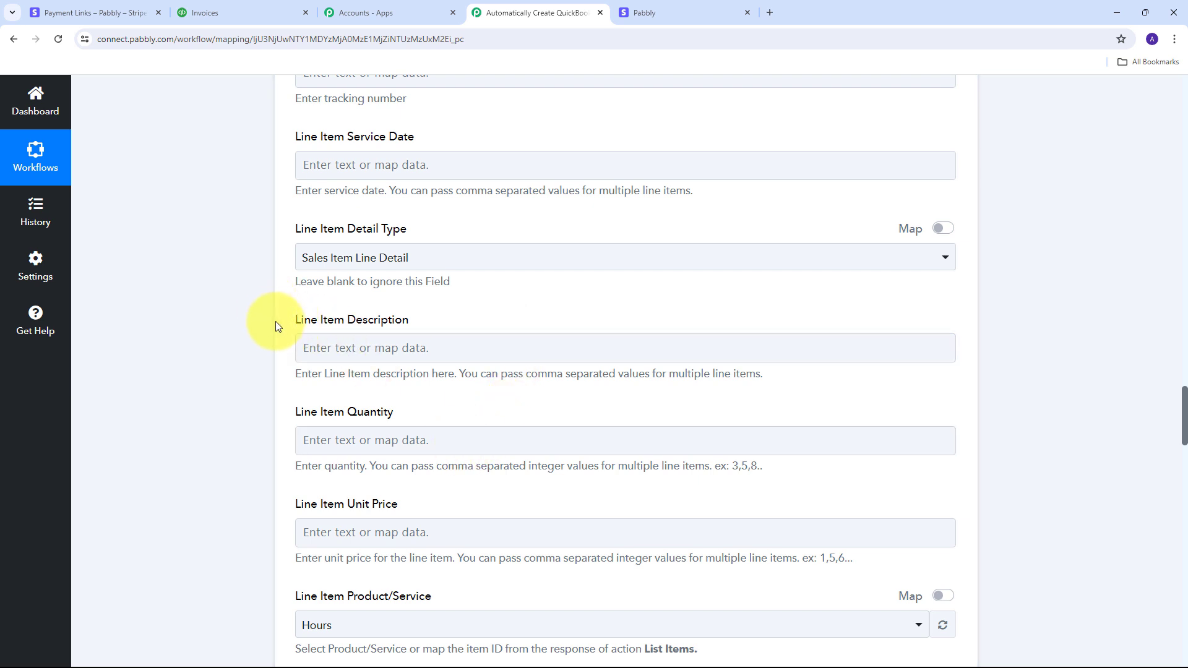
Step: Map the Stripe Dropdown Options 1 Label (Blue Round Neck T-Shirt) into Line Item Description
{"action": "left_click", "coordinate": [354, 350]}
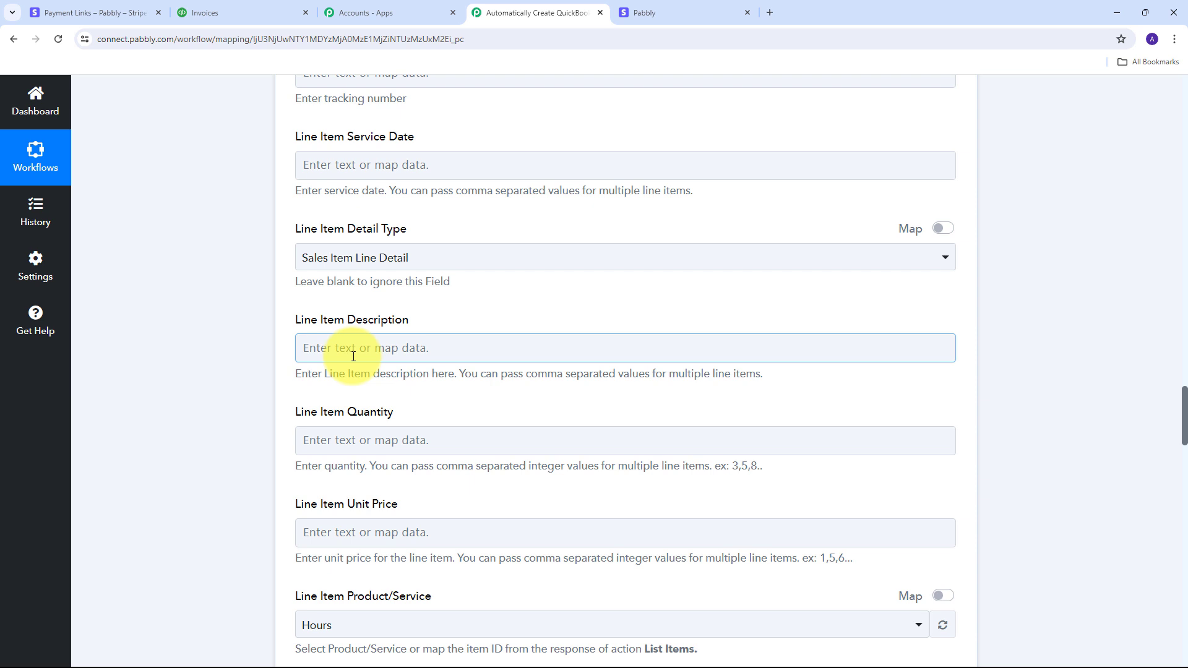
{"action": "left_click", "coordinate": [410, 348]}
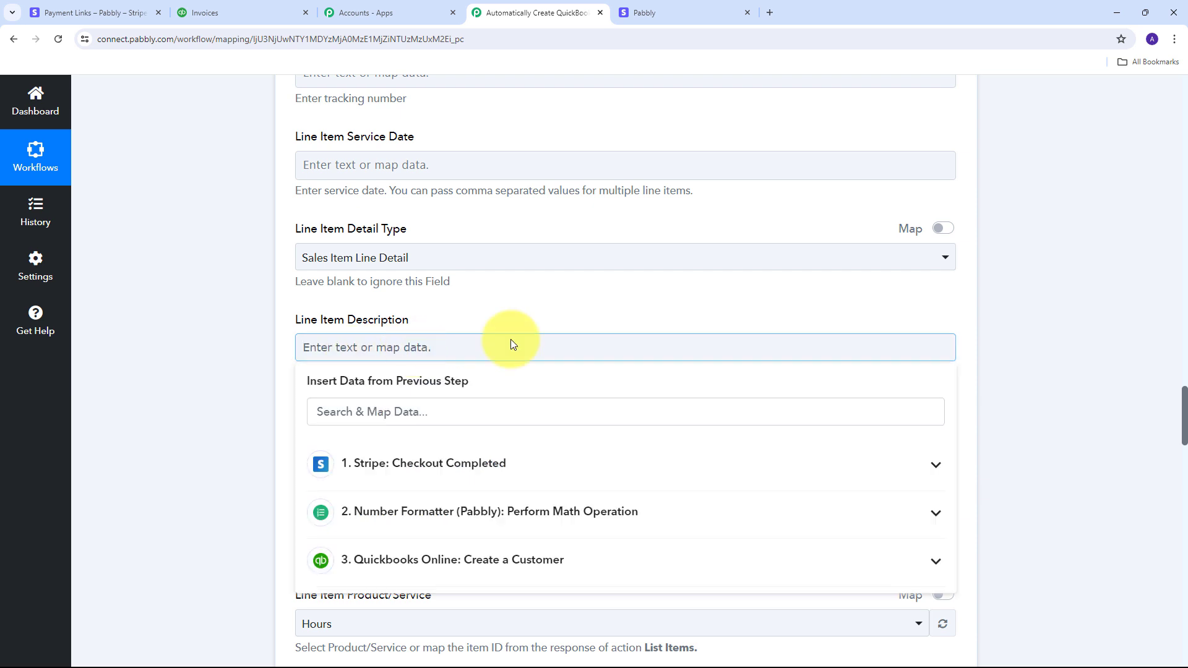
{"action": "left_click", "coordinate": [517, 477]}
{"action": "left_click", "coordinate": [430, 420]}
{"action": "scroll", "coordinate": [530, 469], "scroll_direction": "down", "scroll_amount": 15}
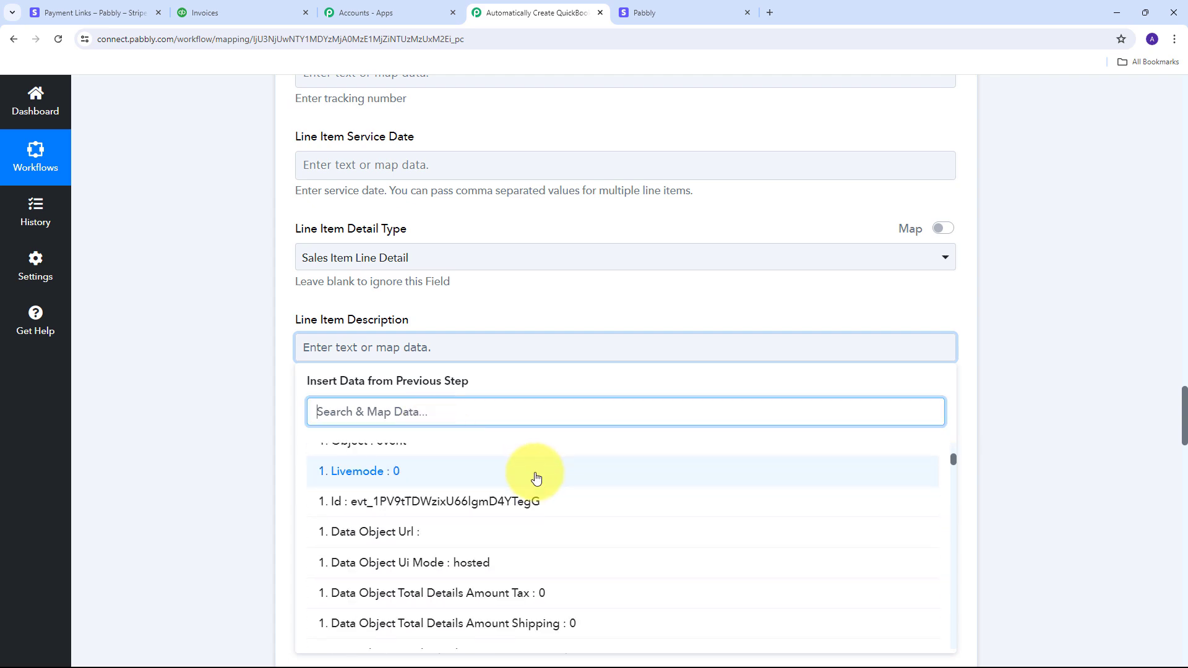
{"action": "scroll", "coordinate": [593, 504], "scroll_direction": "down", "scroll_amount": 10}
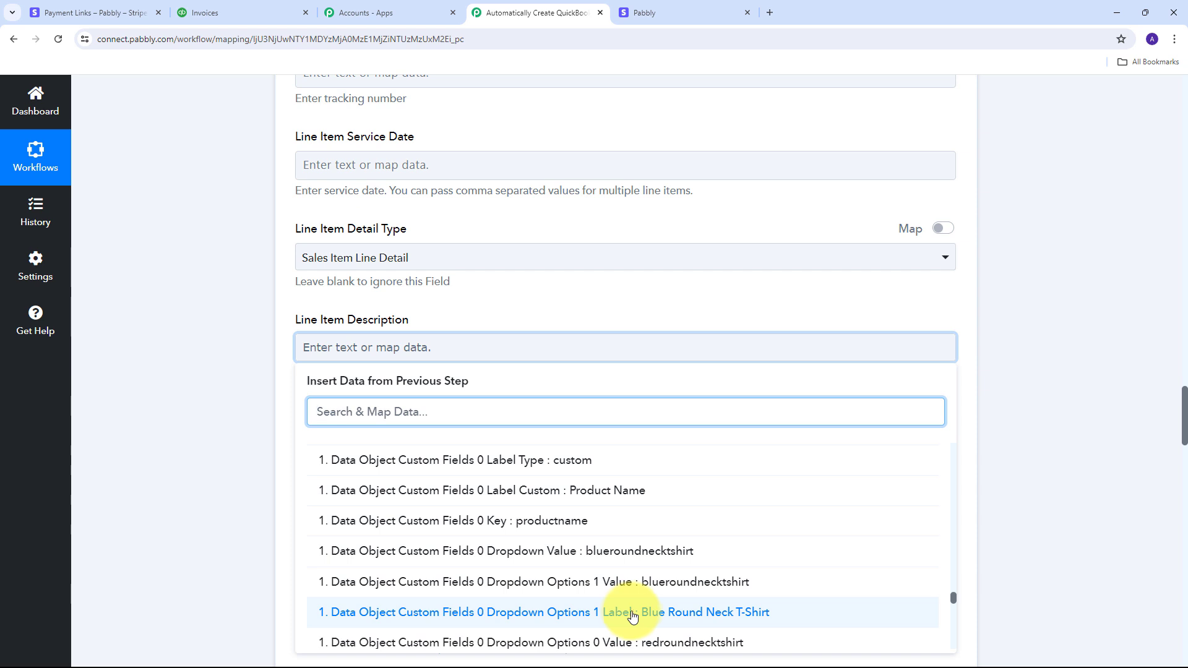
{"action": "left_click", "coordinate": [665, 617]}
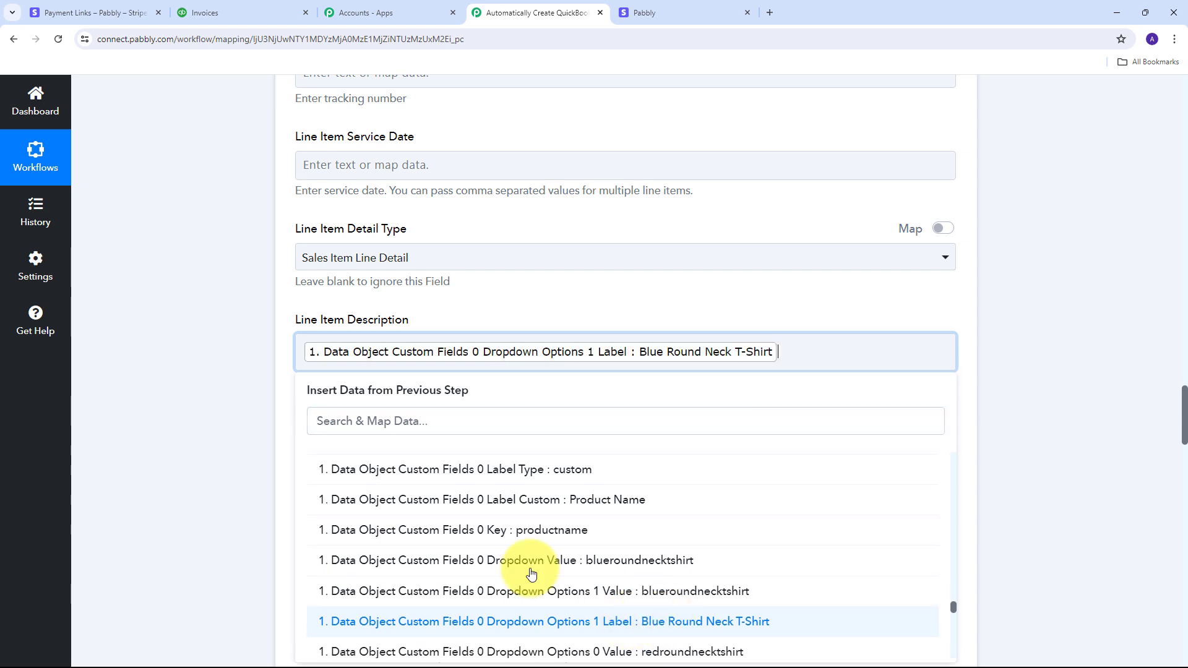
{"action": "left_click", "coordinate": [186, 371]}
{"action": "scroll", "coordinate": [186, 371], "scroll_direction": "down", "scroll_amount": 1}
{"action": "left_click", "coordinate": [318, 384]}
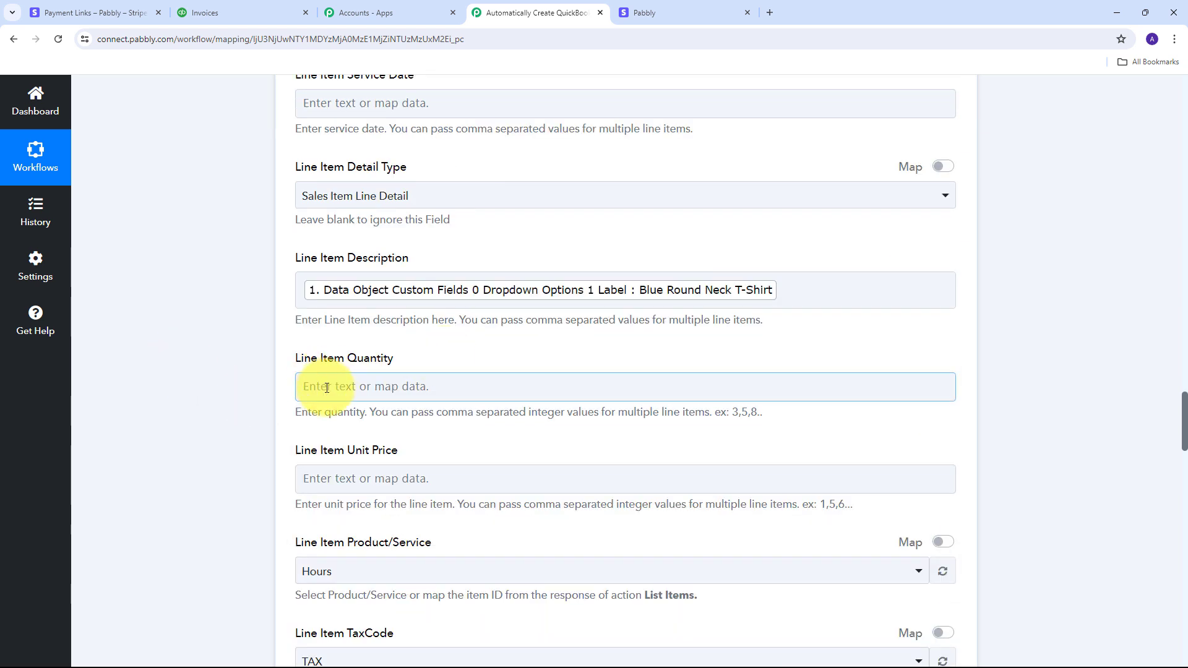
Step: Set line item quantity to 1 and map the Number Formatter 600 result as unit price
{"action": "left_click", "coordinate": [327, 388]}
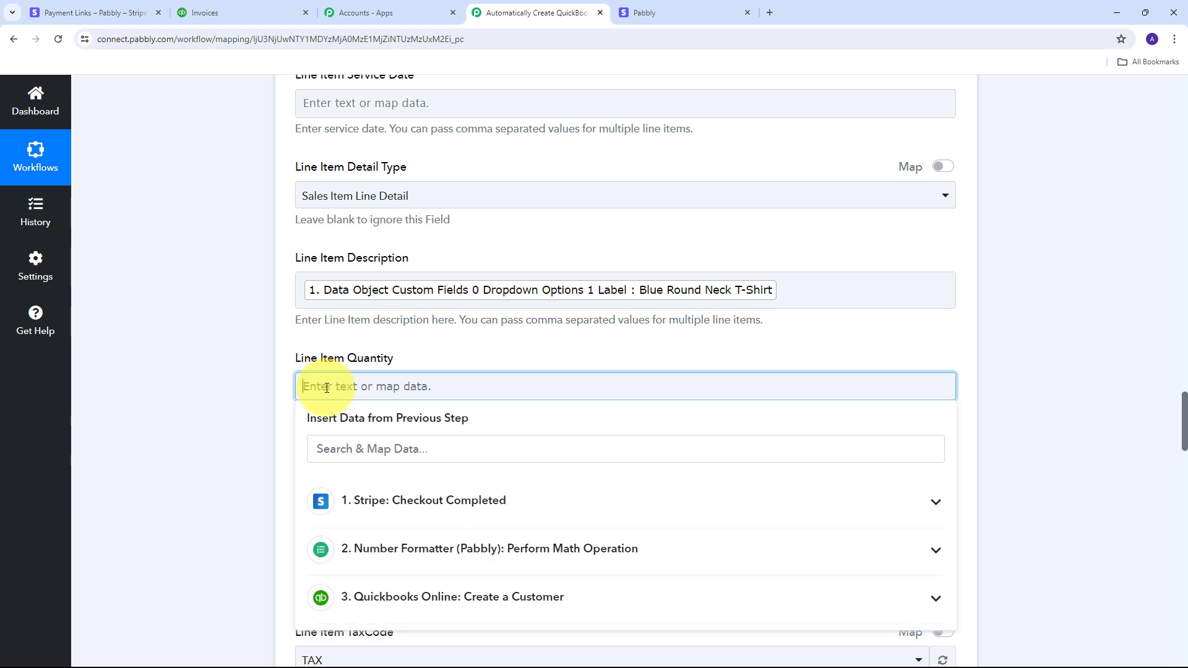
{"action": "type", "text": "1"}
{"action": "left_click", "coordinate": [152, 381]}
{"action": "scroll", "coordinate": [395, 495], "scroll_direction": "down", "scroll_amount": 1}
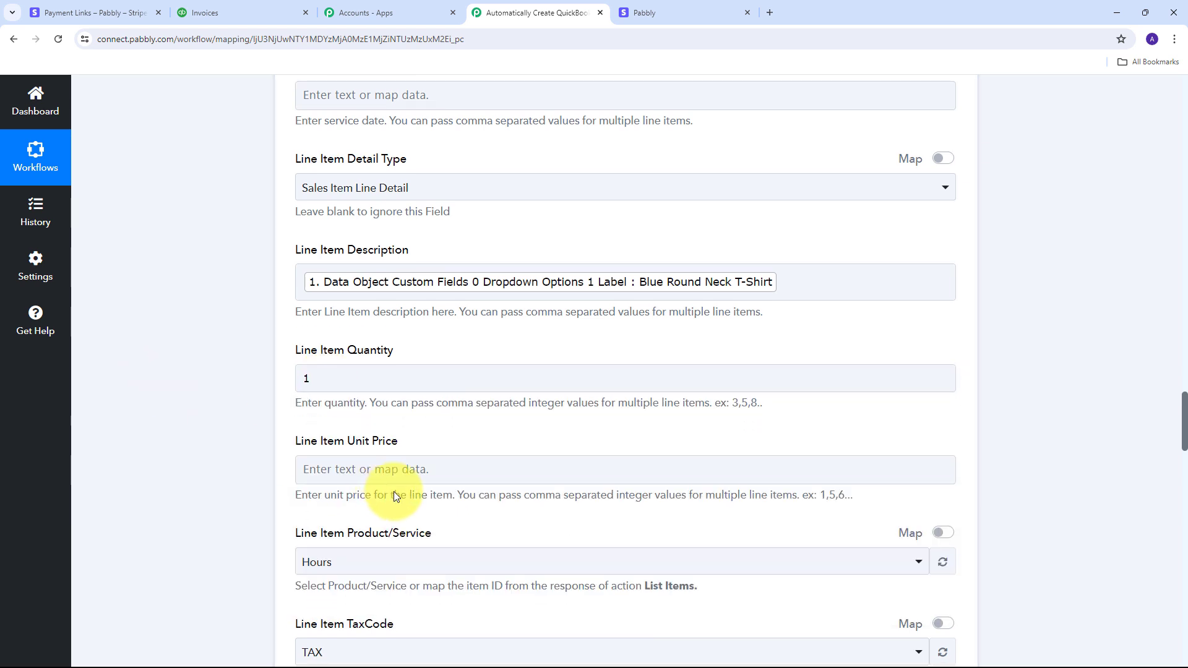
{"action": "scroll", "coordinate": [396, 497], "scroll_direction": "down", "scroll_amount": 1}
{"action": "left_click", "coordinate": [333, 416]}
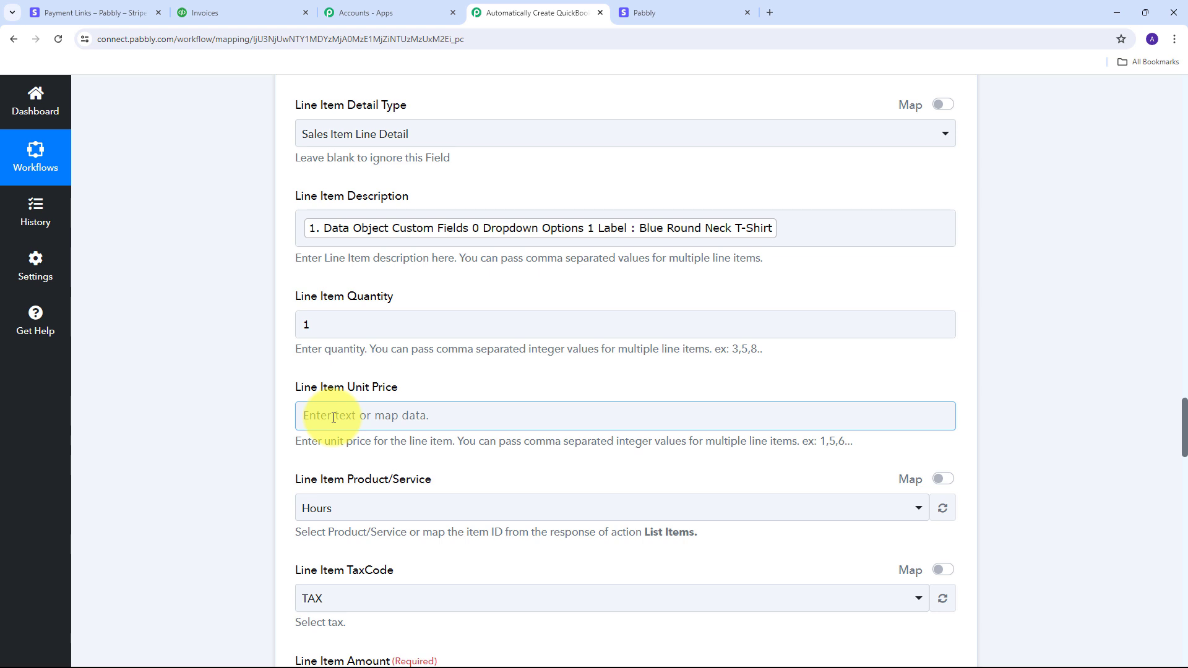
{"action": "left_click", "coordinate": [338, 414]}
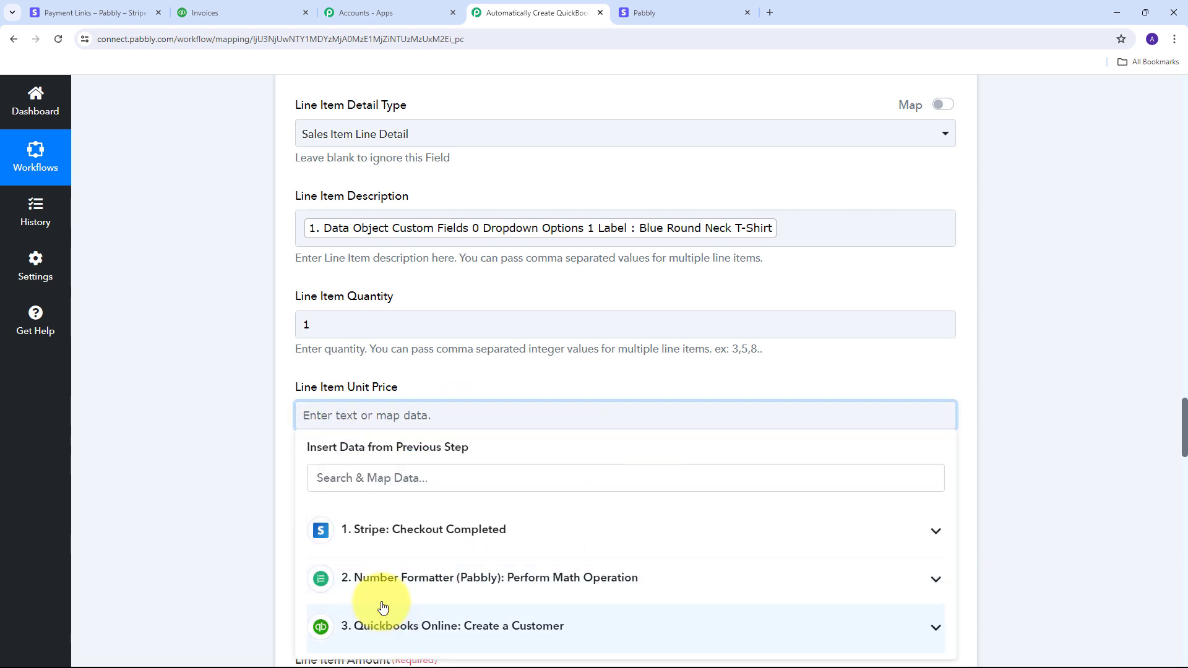
{"action": "left_click", "coordinate": [627, 586]}
{"action": "scroll", "coordinate": [514, 537], "scroll_direction": "down", "scroll_amount": 3}
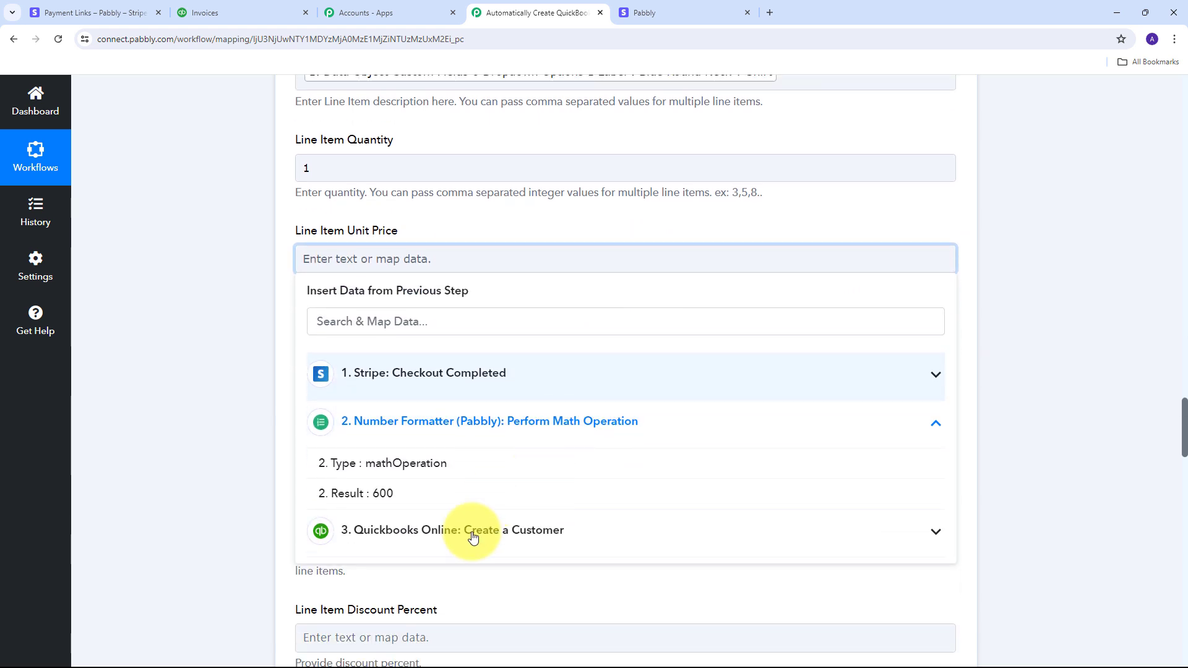
{"action": "left_click", "coordinate": [379, 472]}
{"action": "left_click", "coordinate": [132, 318]}
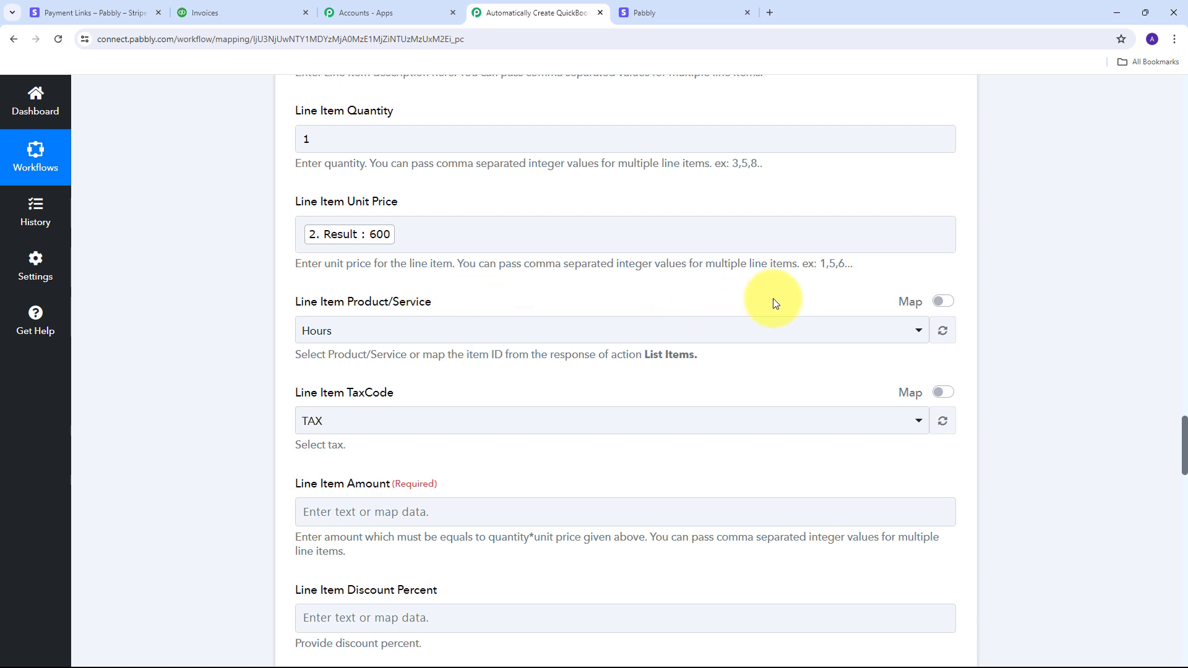
Step: Switch Product/Service to mapped entry and clear its leftover 2
{"action": "left_click", "coordinate": [947, 303]}
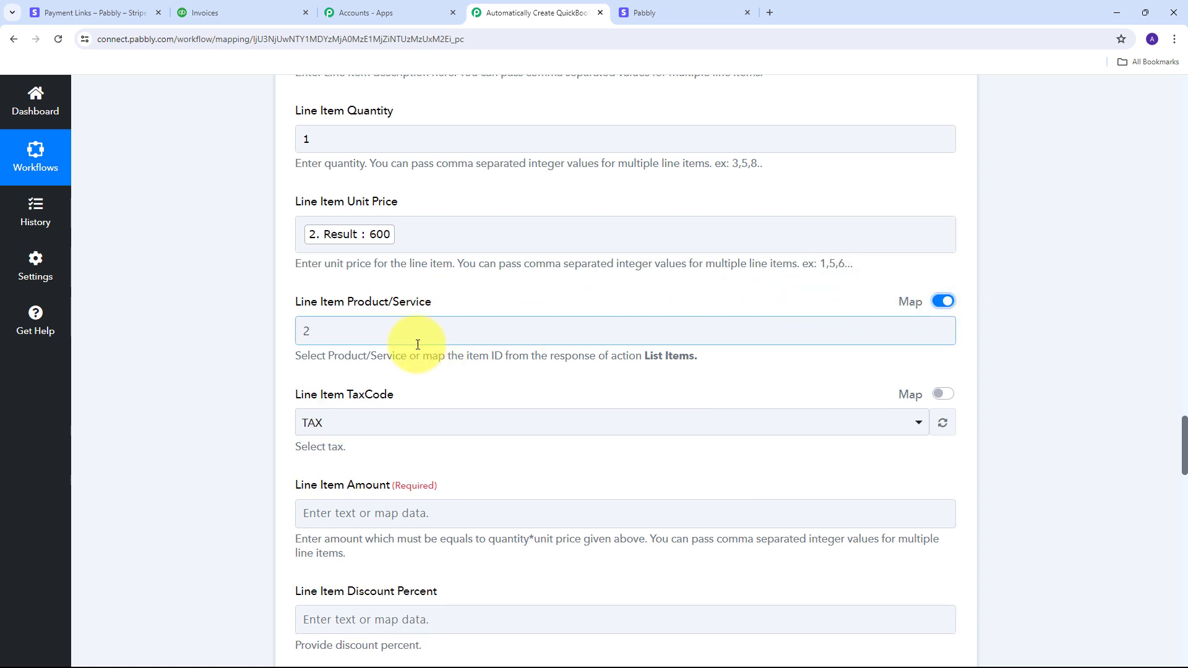
{"action": "left_click", "coordinate": [393, 337]}
{"action": "left_click_drag", "start_coordinate": [392, 336], "coordinate": [276, 343]}
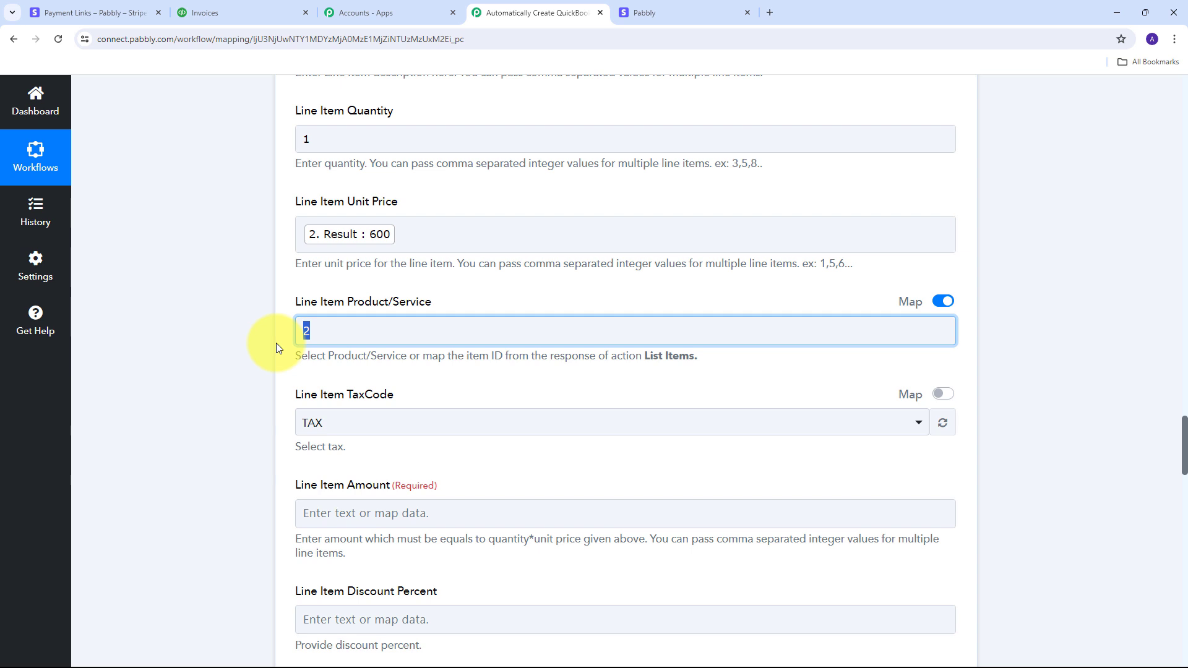
{"action": "key", "text": "BackSpace"}
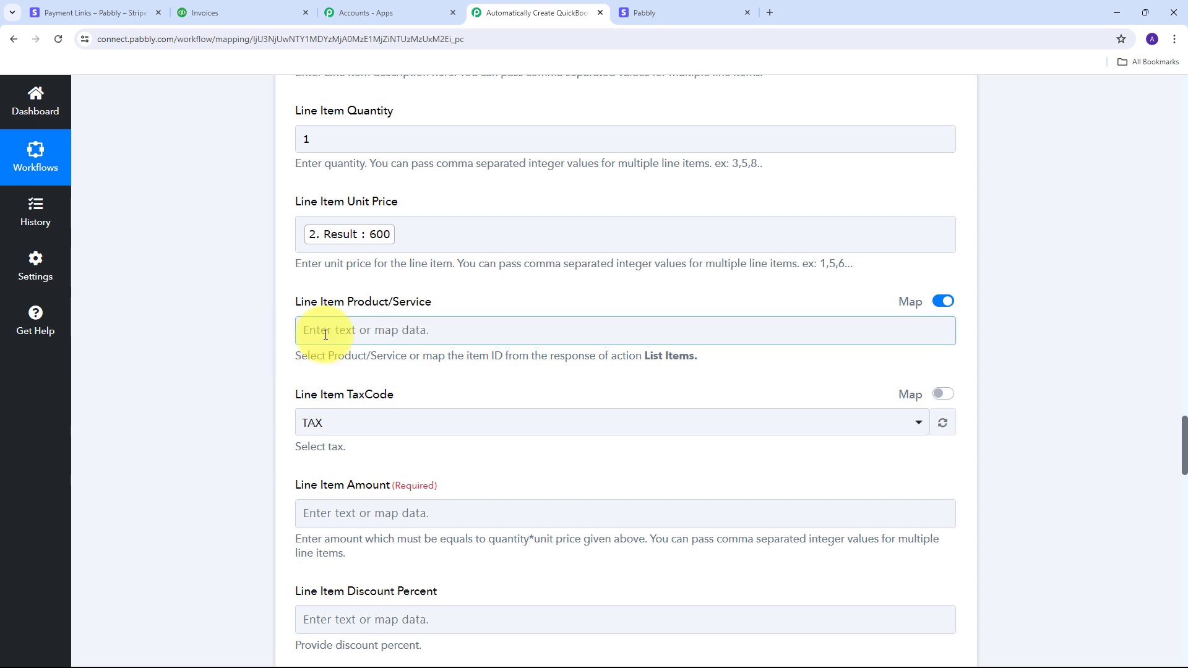
Step: Set the line item Tax Code to NON
{"action": "scroll", "coordinate": [372, 337], "scroll_direction": "down", "scroll_amount": 1}
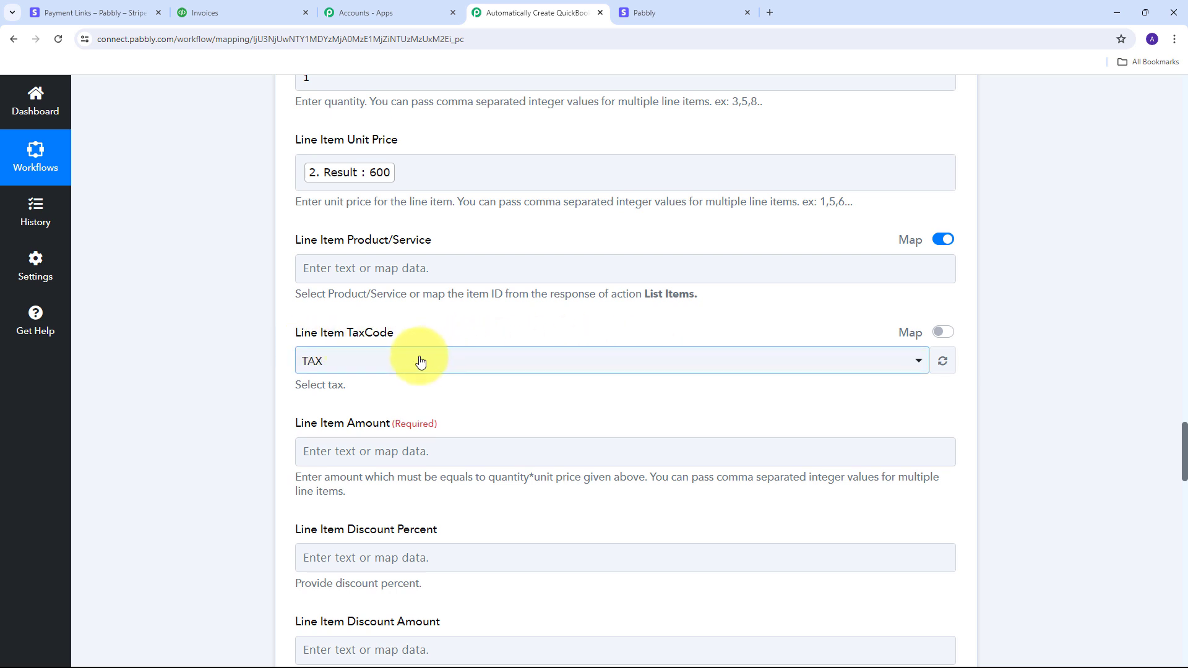
{"action": "left_click", "coordinate": [489, 363]}
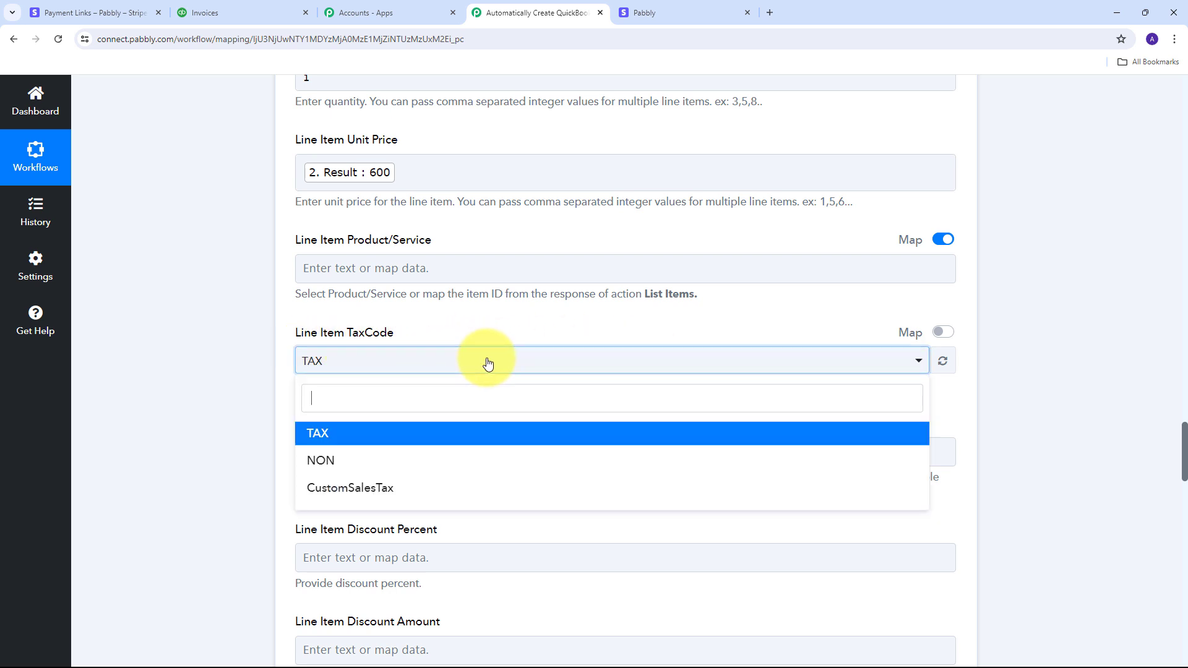
{"action": "left_click", "coordinate": [335, 464]}
{"action": "scroll", "coordinate": [433, 346], "scroll_direction": "down", "scroll_amount": 2}
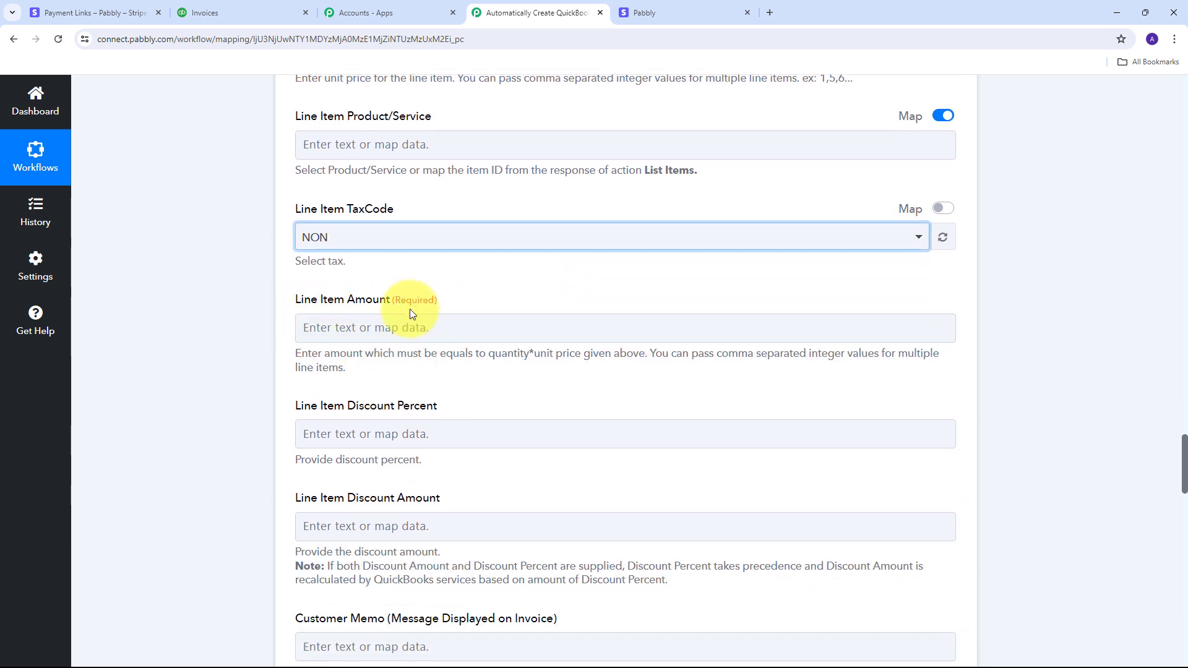
Step: Map the Number Formatter 600 result into Line Item Amount
{"action": "left_click", "coordinate": [470, 325]}
{"action": "left_click", "coordinate": [369, 328]}
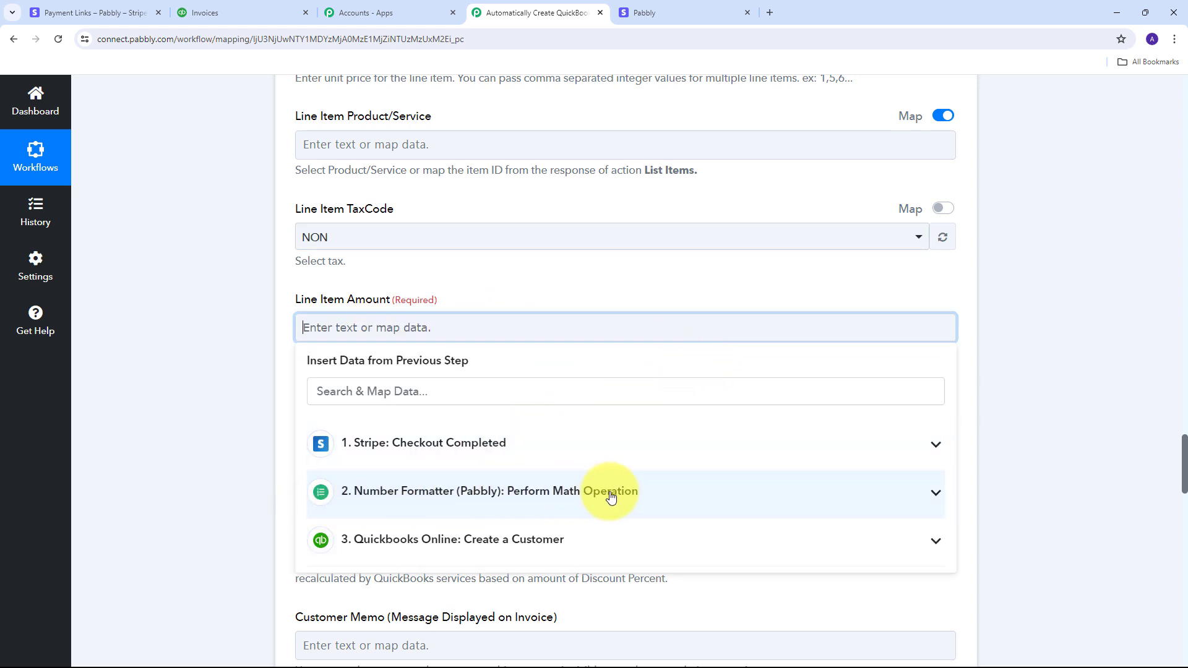
{"action": "left_click", "coordinate": [650, 493]}
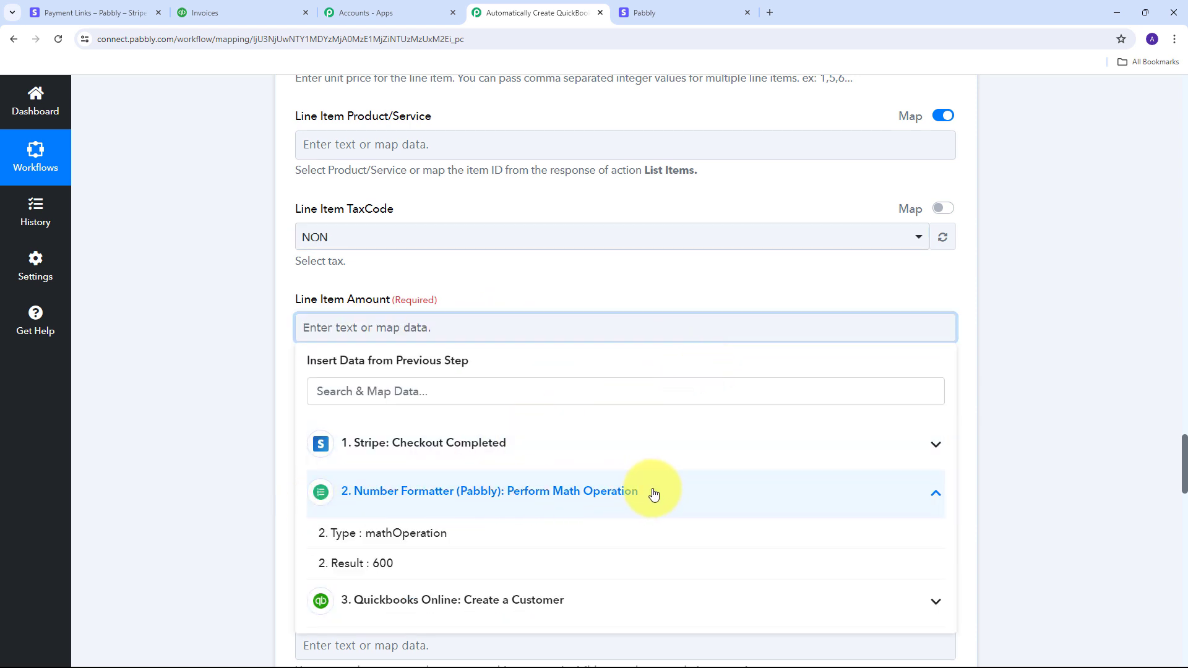
{"action": "left_click", "coordinate": [370, 564]}
{"action": "left_click", "coordinate": [234, 402]}
{"action": "scroll", "coordinate": [544, 346], "scroll_direction": "down", "scroll_amount": 5}
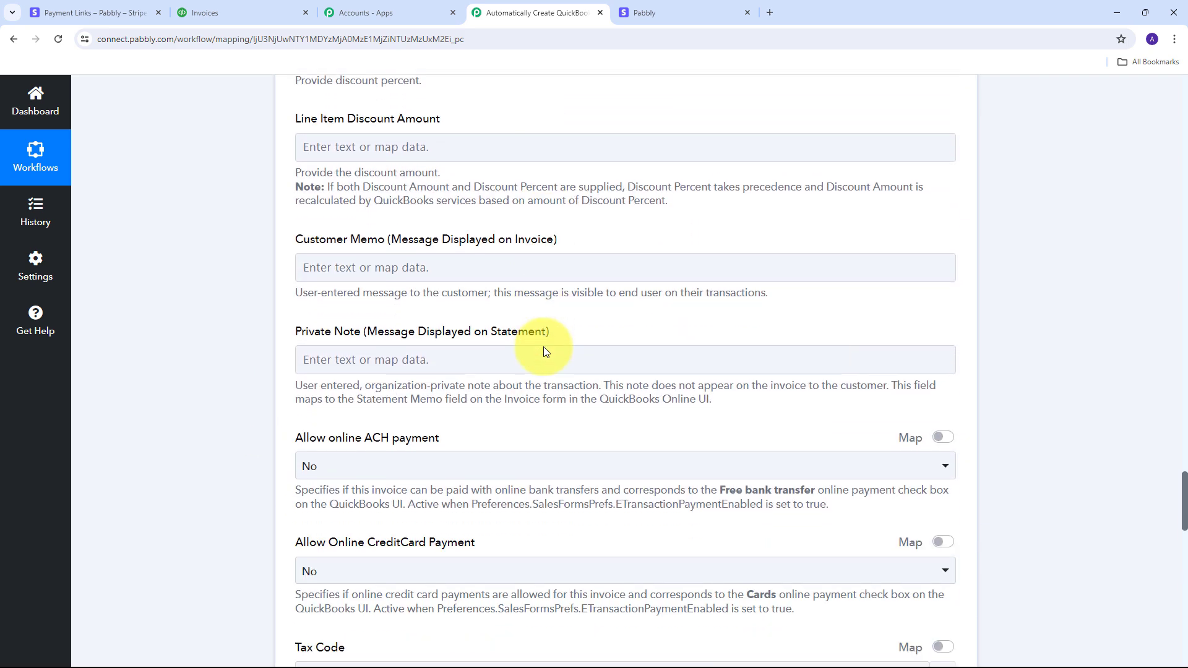
{"action": "scroll", "coordinate": [544, 352], "scroll_direction": "down", "scroll_amount": 6}
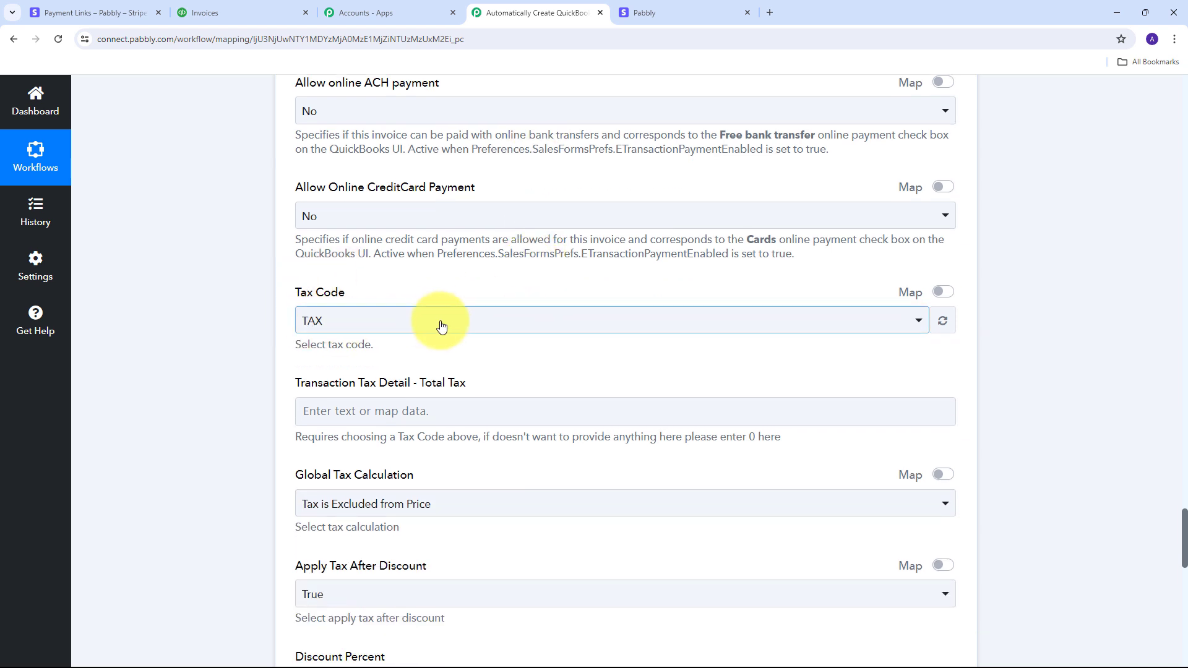
Step: Set the invoice Tax Code to NON and Global Tax Calculation to Not Applicable
{"action": "left_click", "coordinate": [496, 324]}
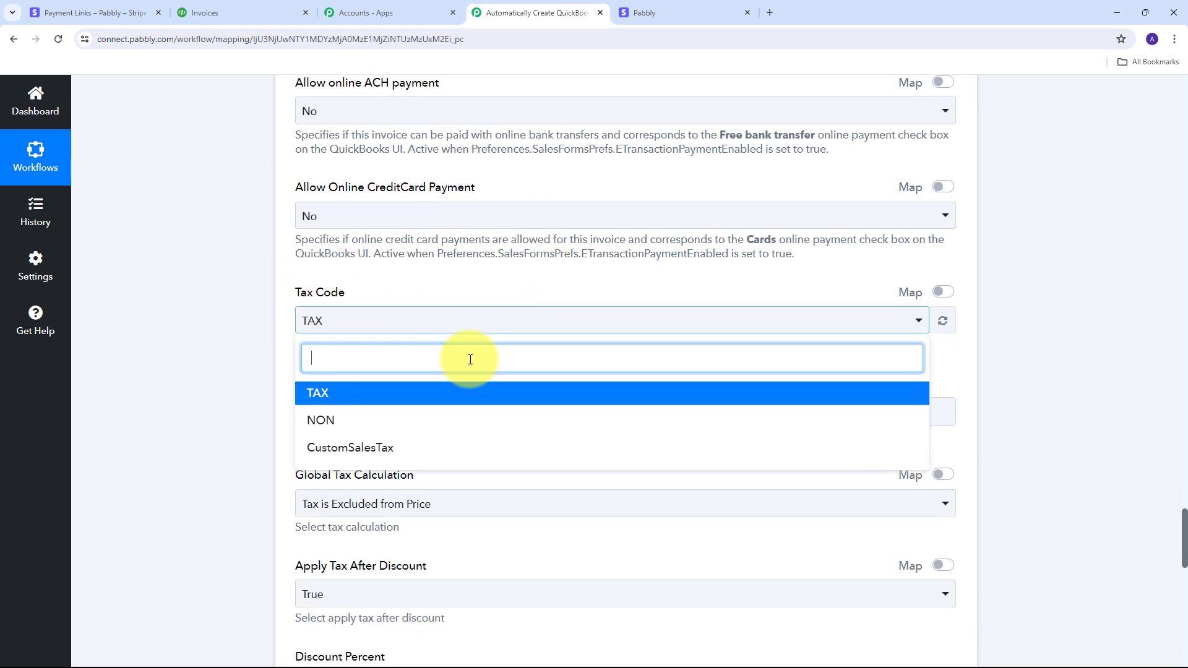
{"action": "left_click", "coordinate": [326, 422]}
{"action": "scroll", "coordinate": [499, 346], "scroll_direction": "down", "scroll_amount": 2}
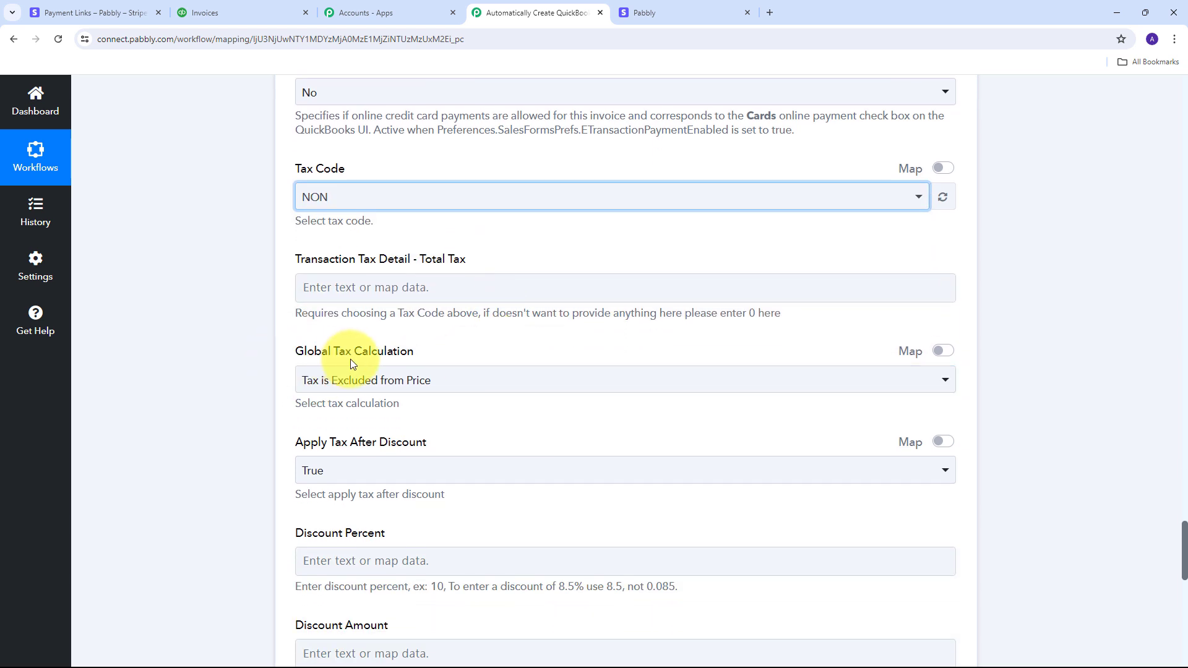
{"action": "left_click", "coordinate": [420, 379]}
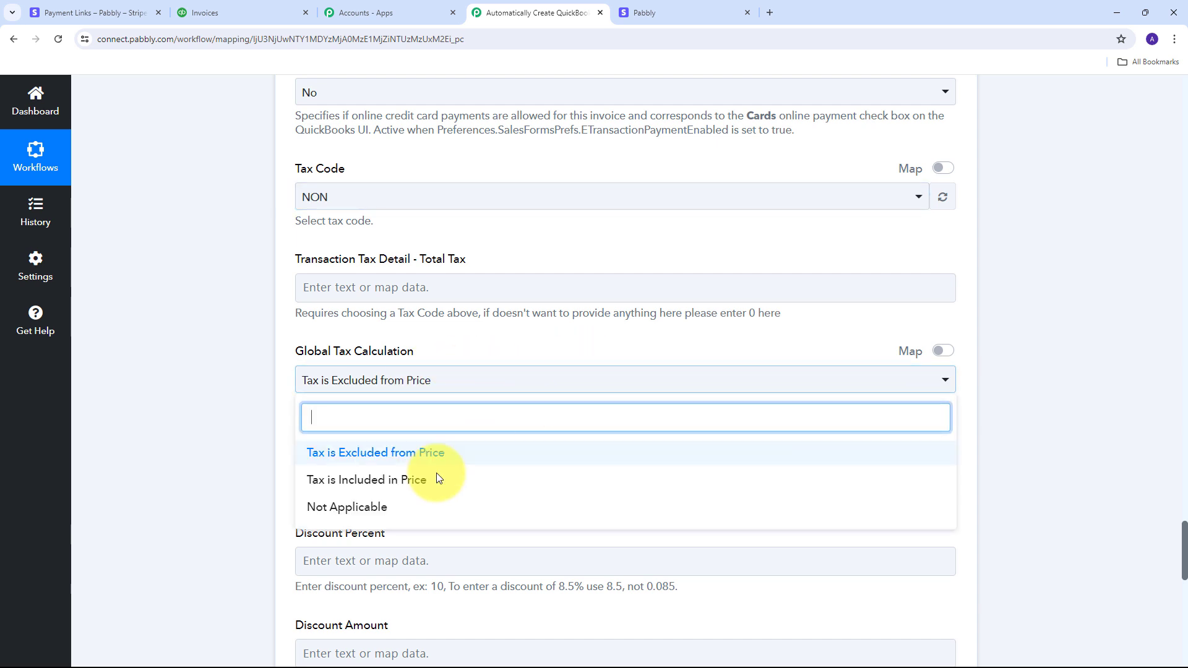
{"action": "left_click", "coordinate": [356, 512]}
{"action": "scroll", "coordinate": [557, 421], "scroll_direction": "down", "scroll_amount": 6}
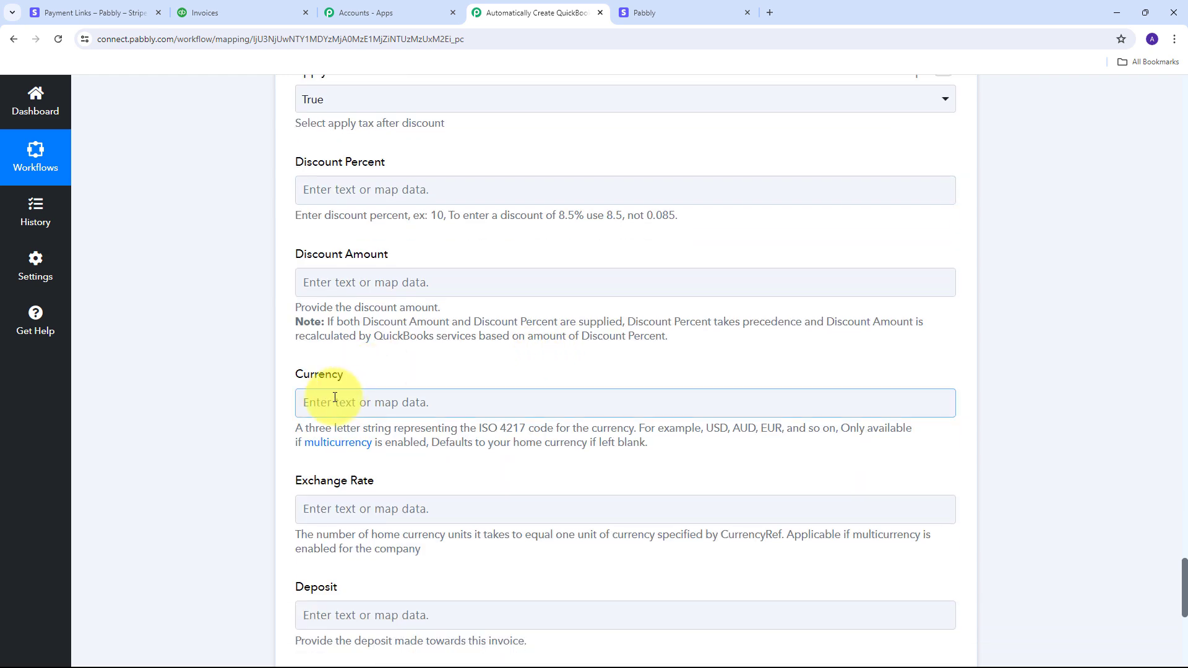
{"action": "left_click", "coordinate": [327, 402]}
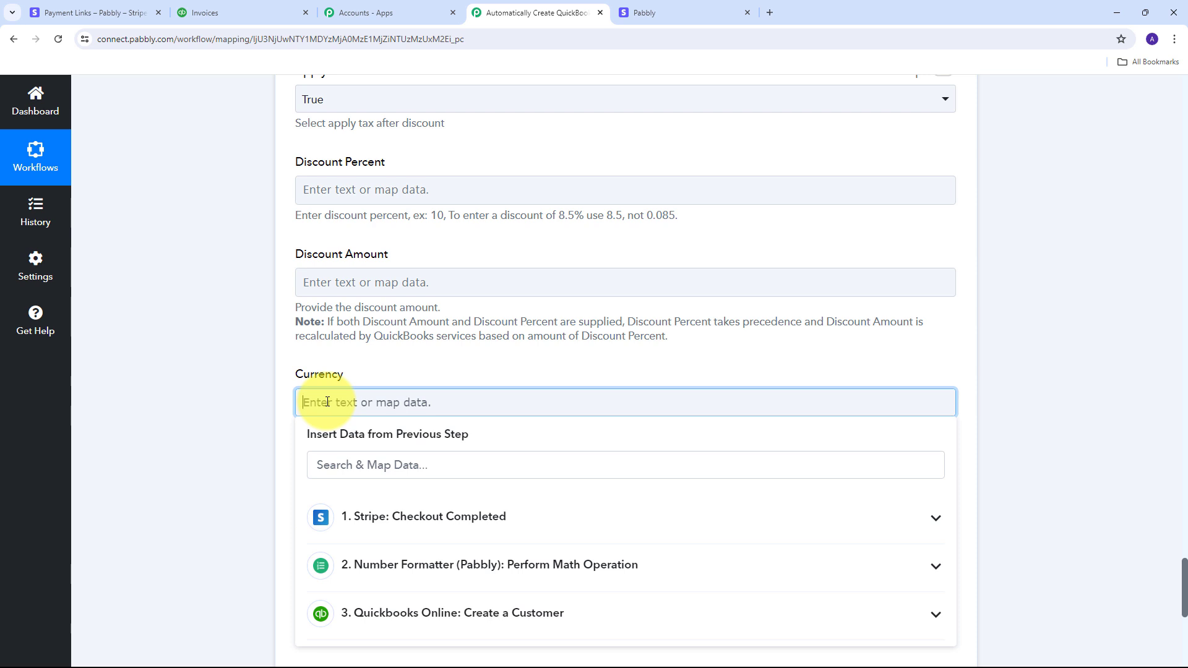
{"action": "type", "text": "INR"}
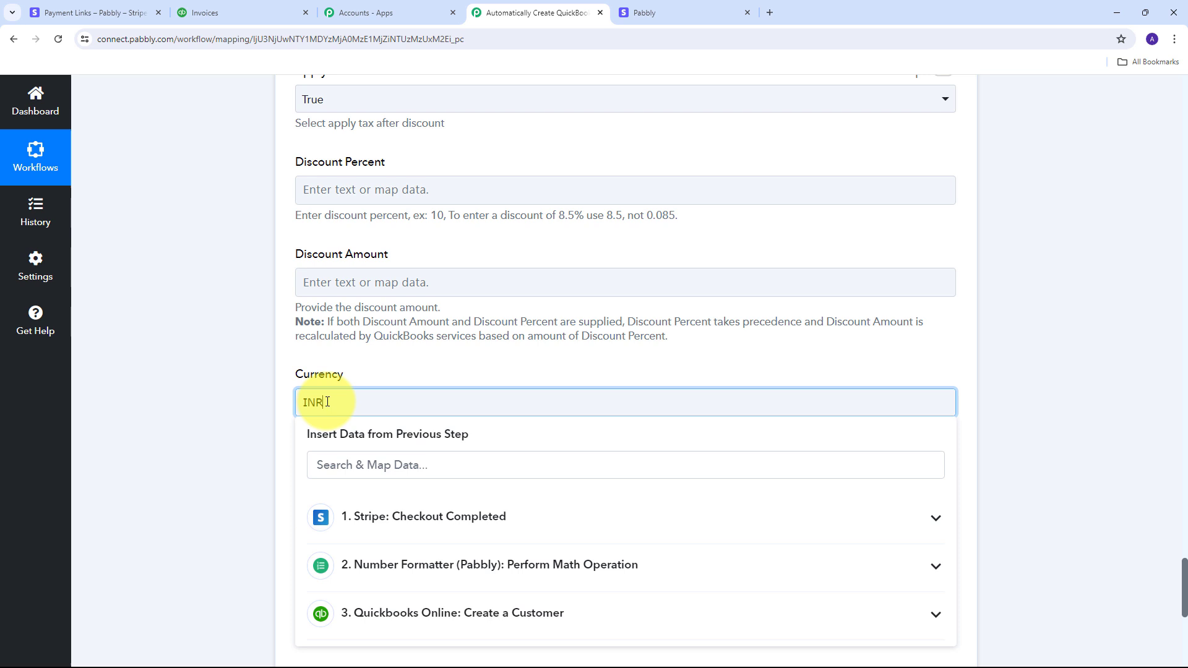
{"action": "left_click", "coordinate": [400, 377]}
{"action": "scroll", "coordinate": [401, 375], "scroll_direction": "down", "scroll_amount": 4}
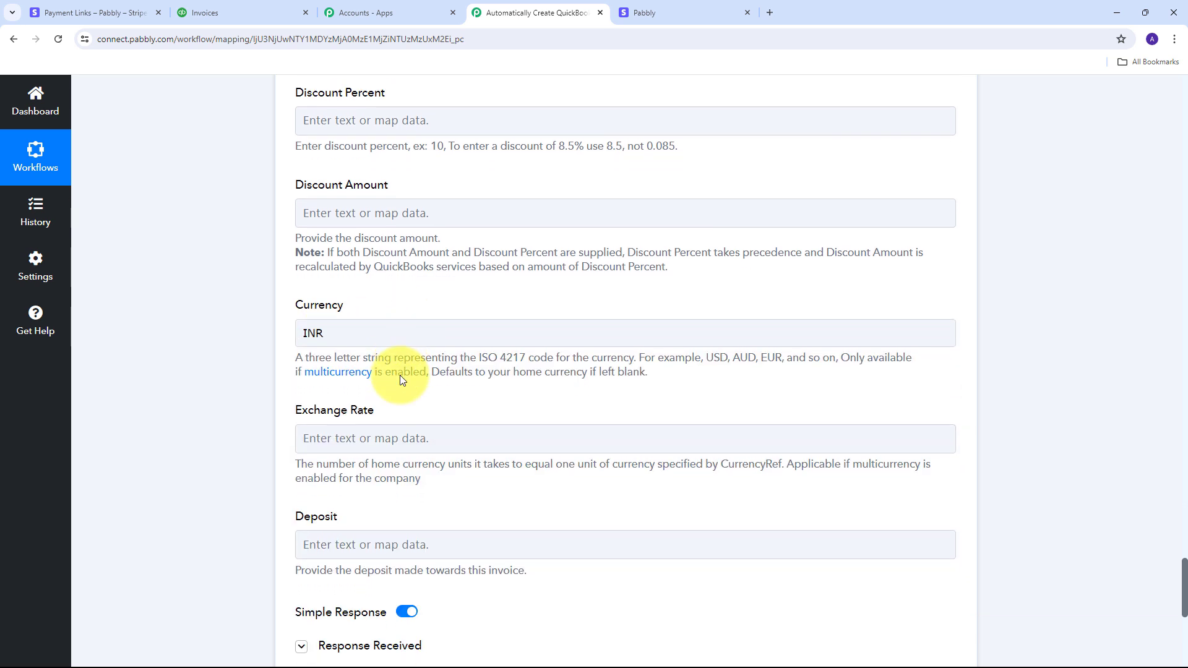
{"action": "scroll", "coordinate": [400, 376], "scroll_direction": "up", "scroll_amount": 4}
{"action": "scroll", "coordinate": [502, 396], "scroll_direction": "up", "scroll_amount": 4}
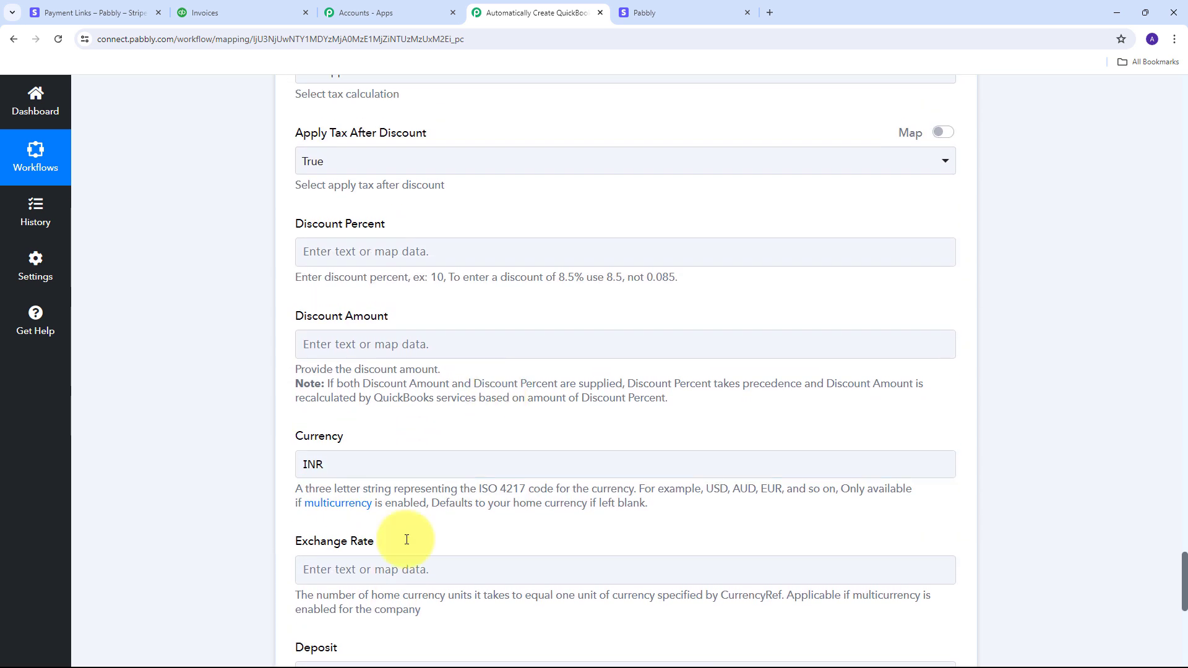
{"action": "scroll", "coordinate": [424, 485], "scroll_direction": "down", "scroll_amount": 3}
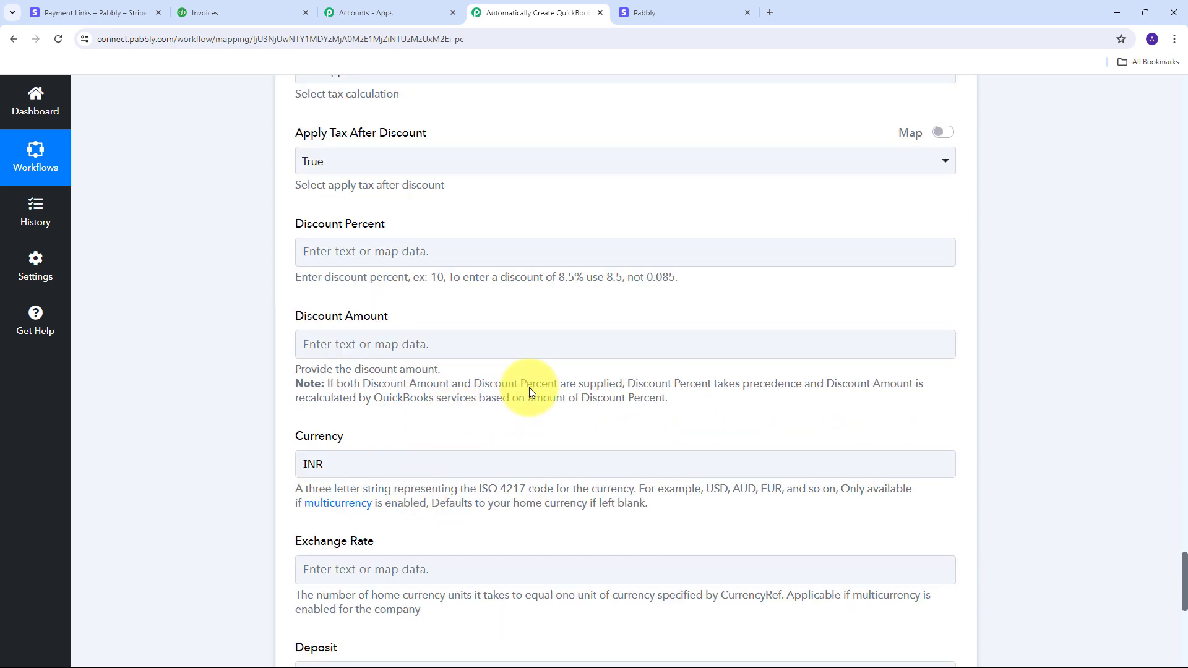
{"action": "scroll", "coordinate": [457, 396], "scroll_direction": "down", "scroll_amount": 5}
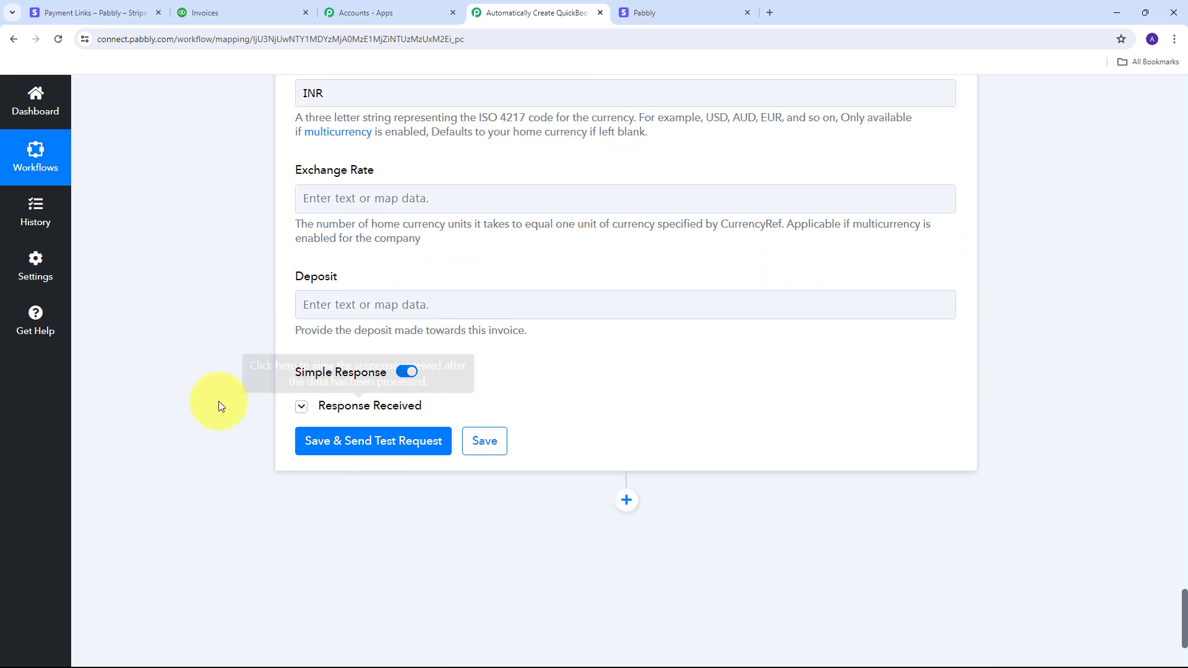
{"action": "scroll", "coordinate": [235, 446], "scroll_direction": "down", "scroll_amount": 2}
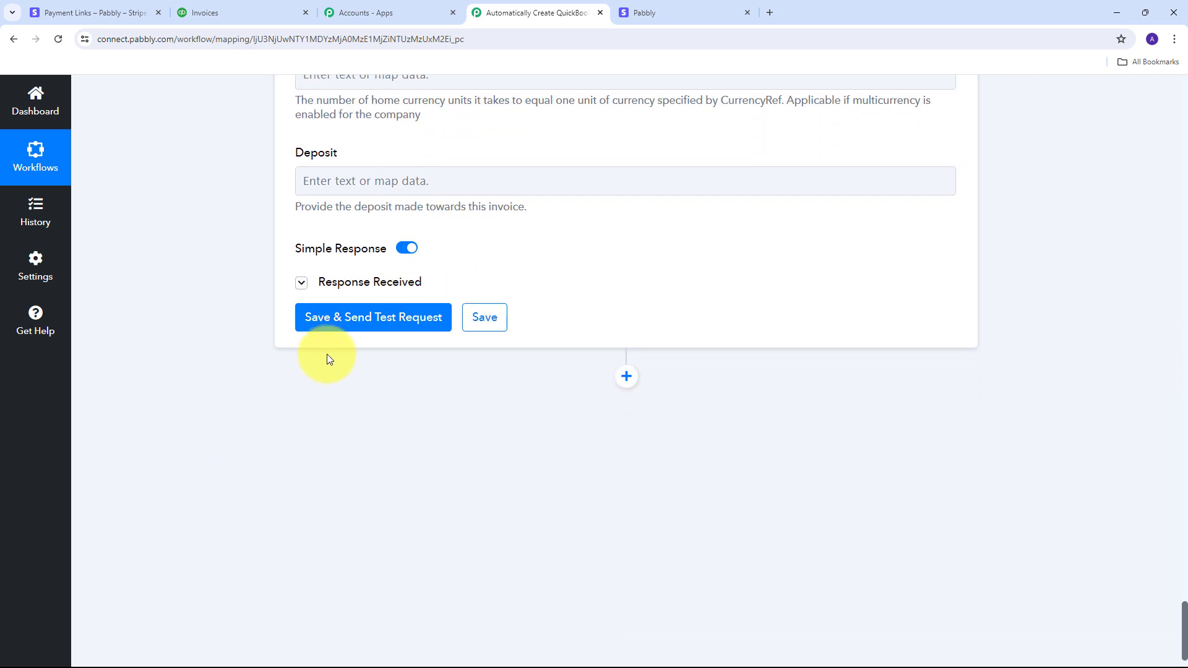
Step: Send a test request and review the returned invoice: Id 3, INR, TotalAmt and Balance 600
{"action": "left_click", "coordinate": [370, 318]}
{"action": "scroll", "coordinate": [465, 339], "scroll_direction": "down", "scroll_amount": 1}
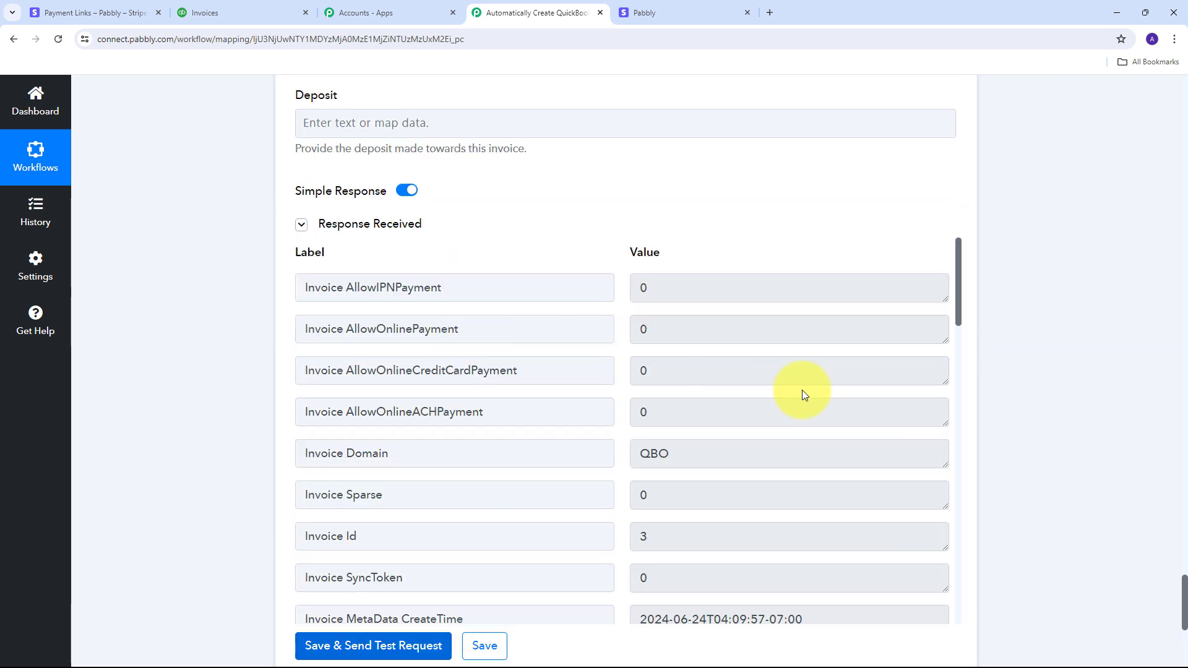
{"action": "scroll", "coordinate": [815, 349], "scroll_direction": "down", "scroll_amount": 12}
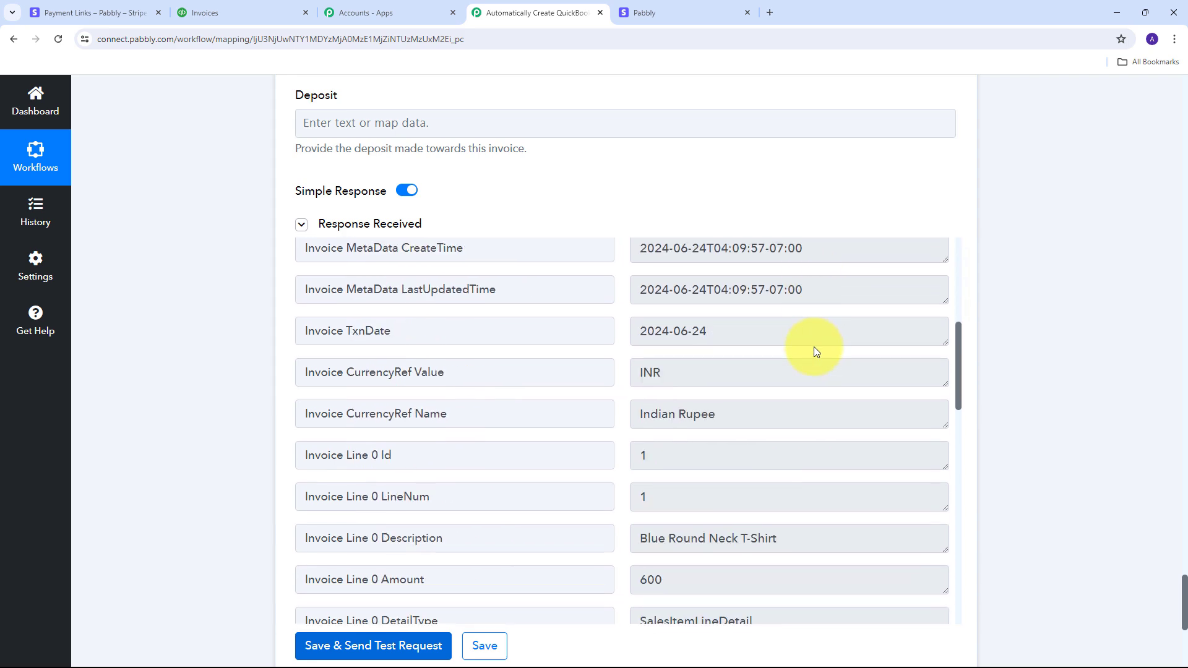
{"action": "scroll", "coordinate": [814, 346], "scroll_direction": "down", "scroll_amount": 10}
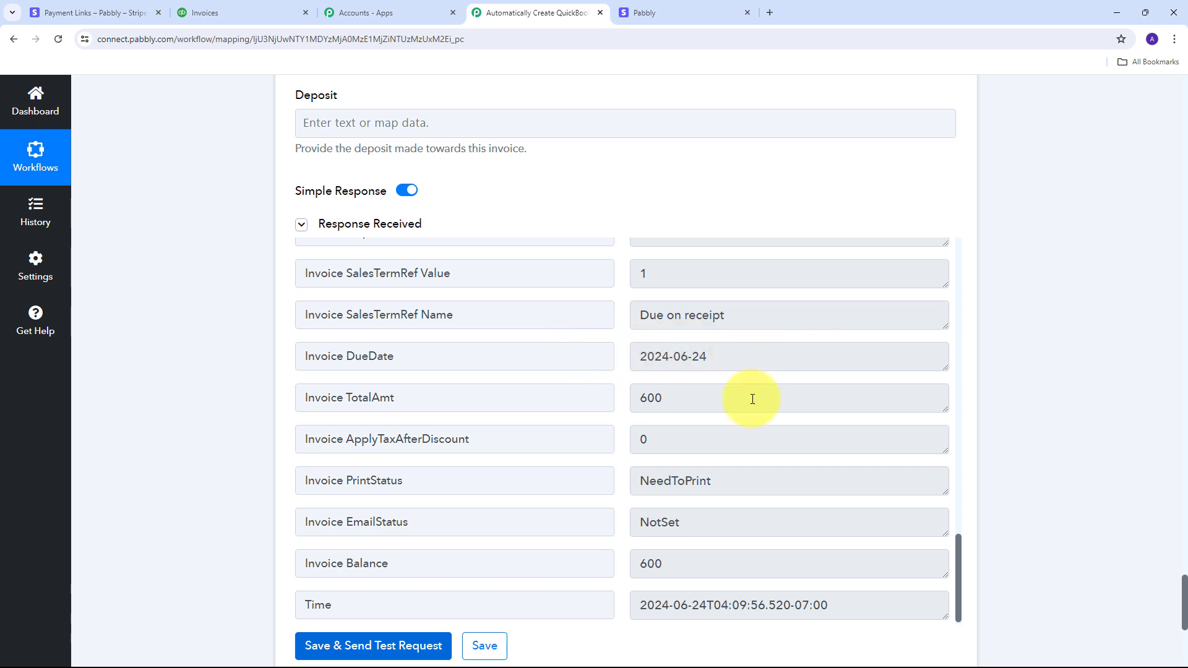
Step: Open the newly created invoice from the QuickBooks Sales > Invoices list
{"action": "left_click", "coordinate": [207, 8]}
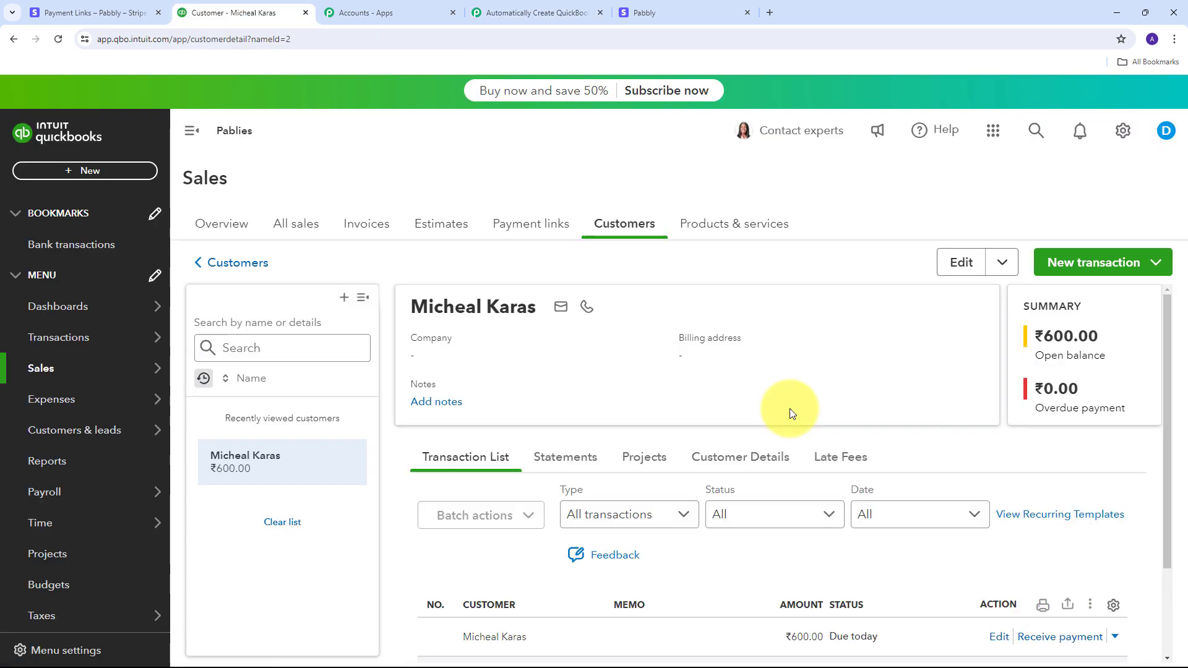
{"action": "left_click", "coordinate": [367, 225]}
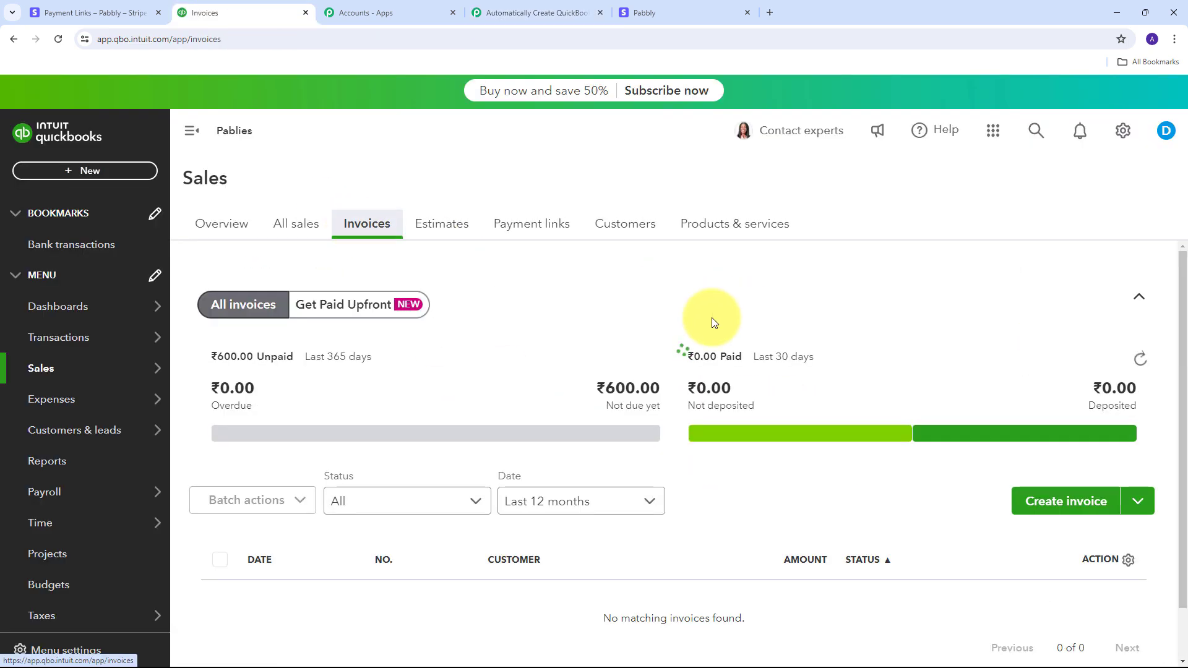
{"action": "scroll", "coordinate": [352, 332], "scroll_direction": "down", "scroll_amount": 1}
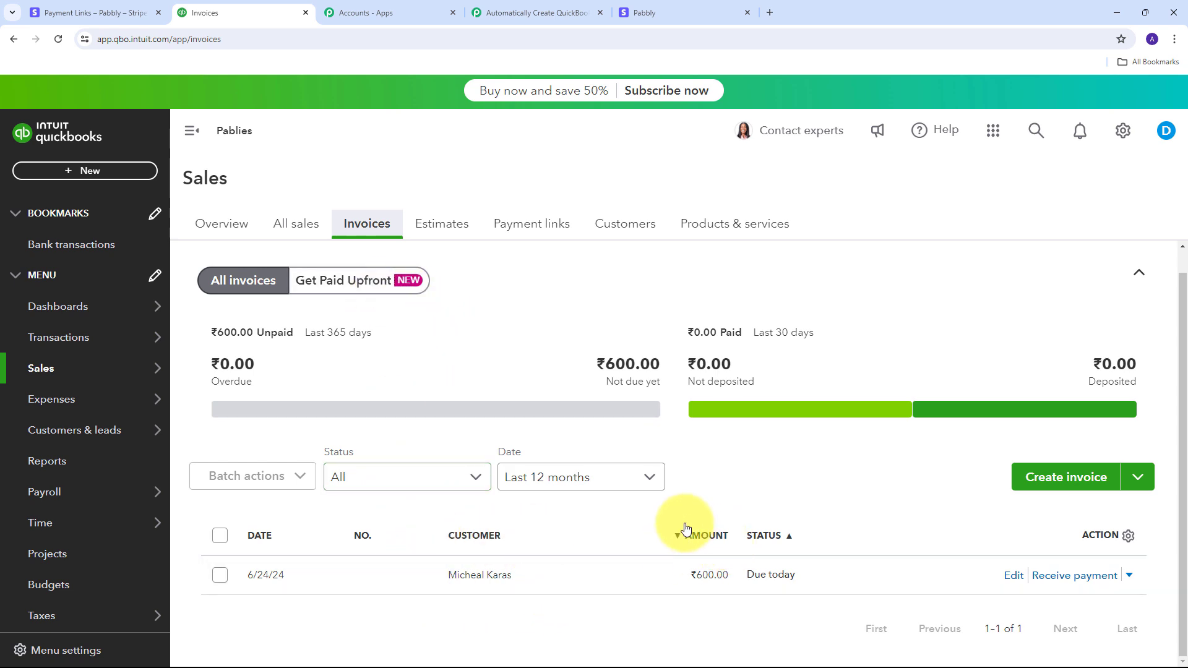
{"action": "left_click", "coordinate": [1015, 577]}
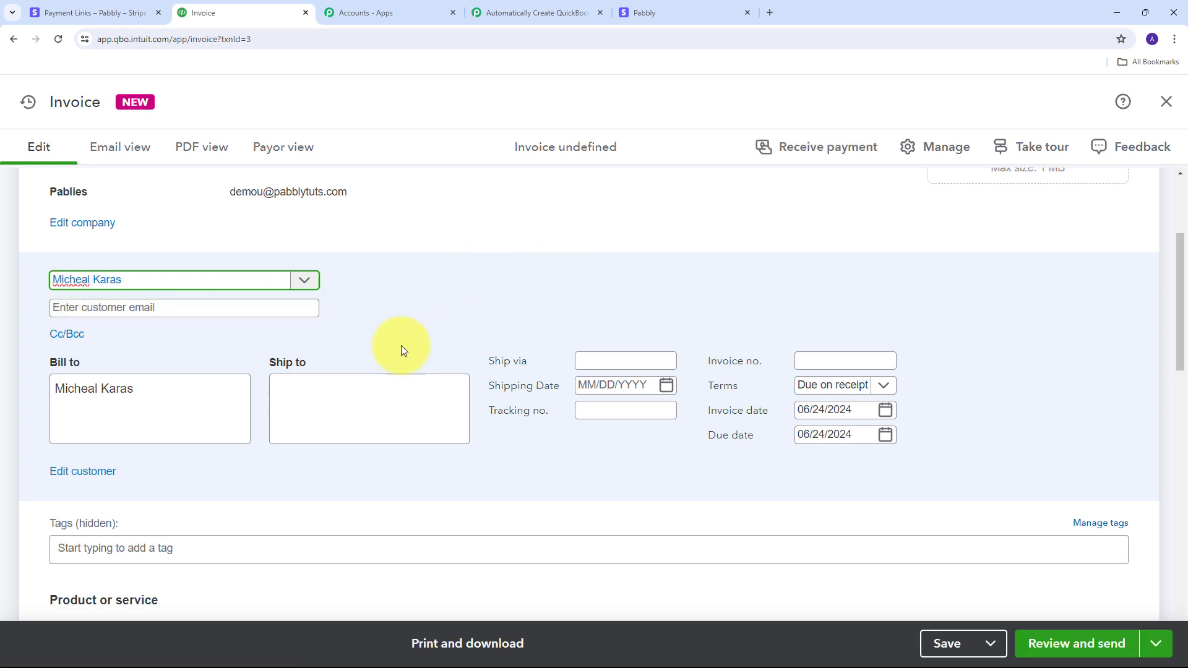
{"action": "scroll", "coordinate": [401, 346], "scroll_direction": "down", "scroll_amount": 2}
{"action": "scroll", "coordinate": [390, 334], "scroll_direction": "down", "scroll_amount": 3}
Step: Check invoice line 1: Blue Round Neck T-Shirt, quantity, rate and ₹600.00 amount
{"action": "left_click", "coordinate": [191, 352]}
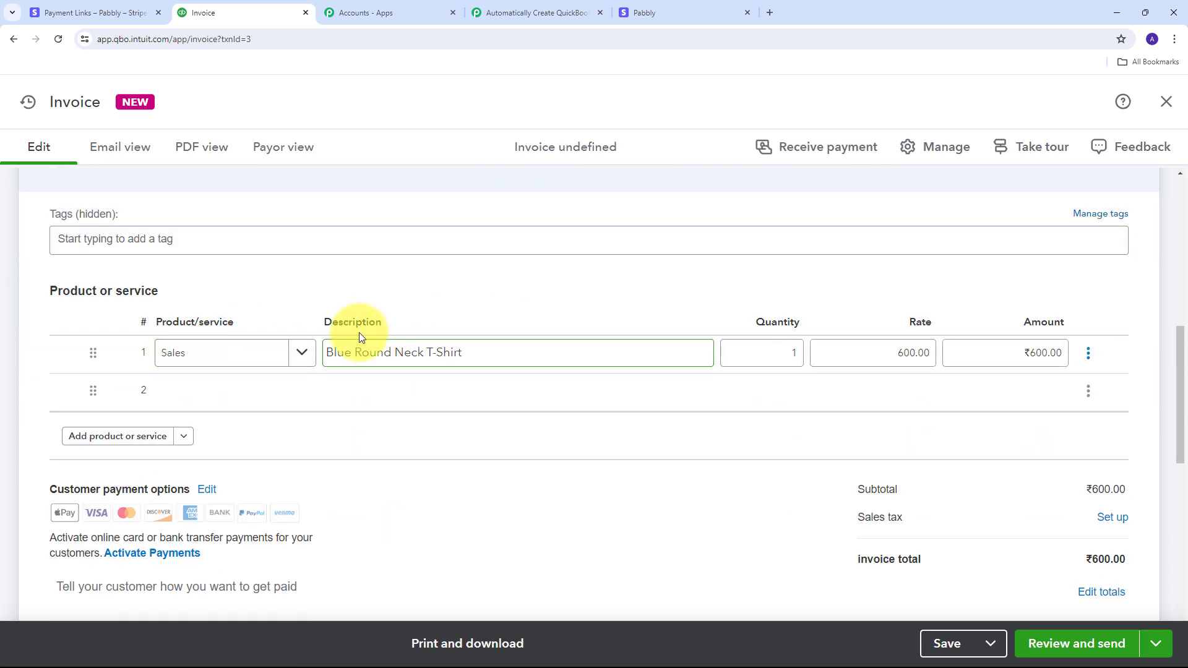
{"action": "left_click", "coordinate": [340, 357]}
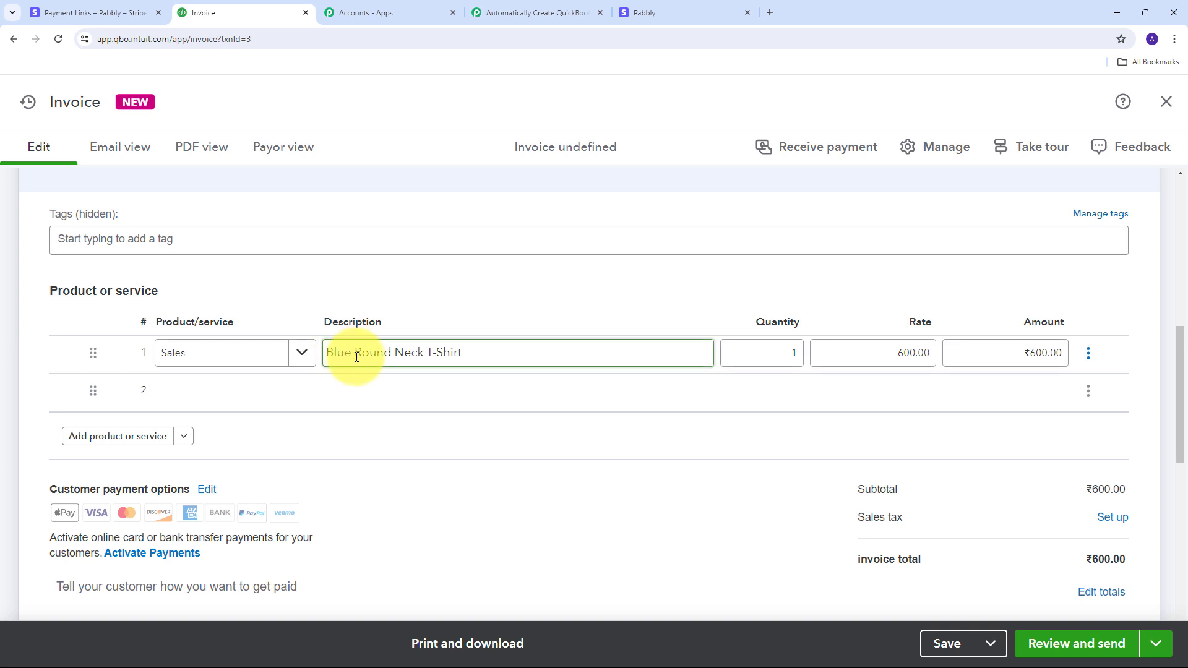
{"action": "left_click", "coordinate": [782, 353]}
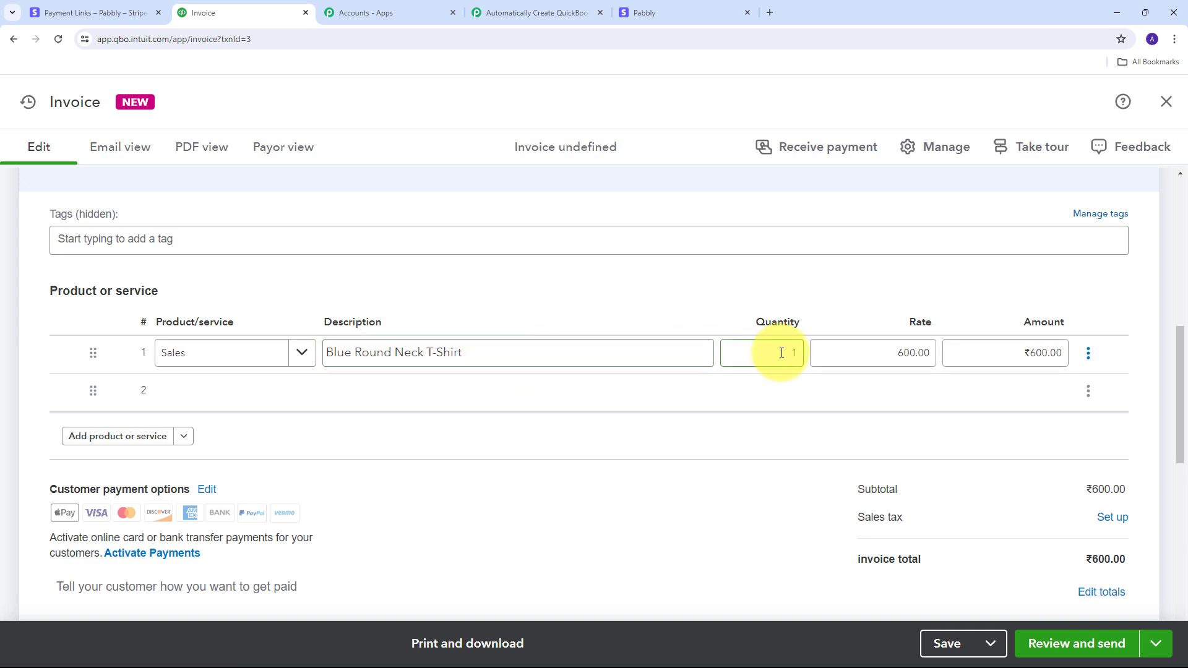
{"action": "left_click", "coordinate": [901, 352]}
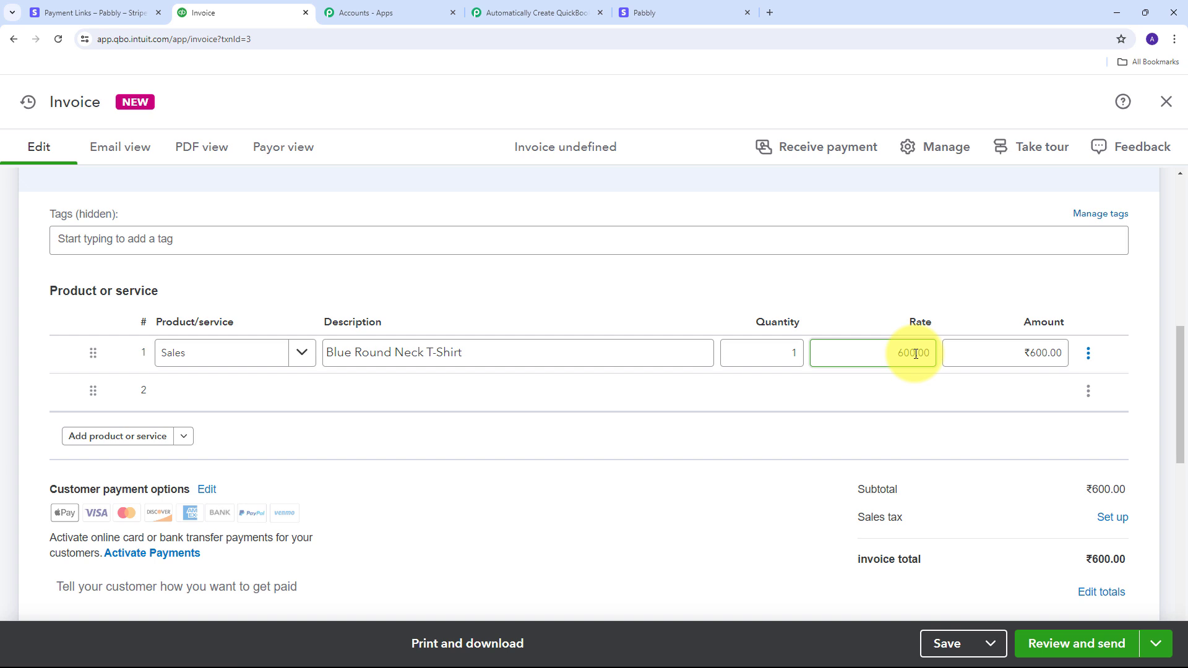
{"action": "left_click", "coordinate": [1011, 361]}
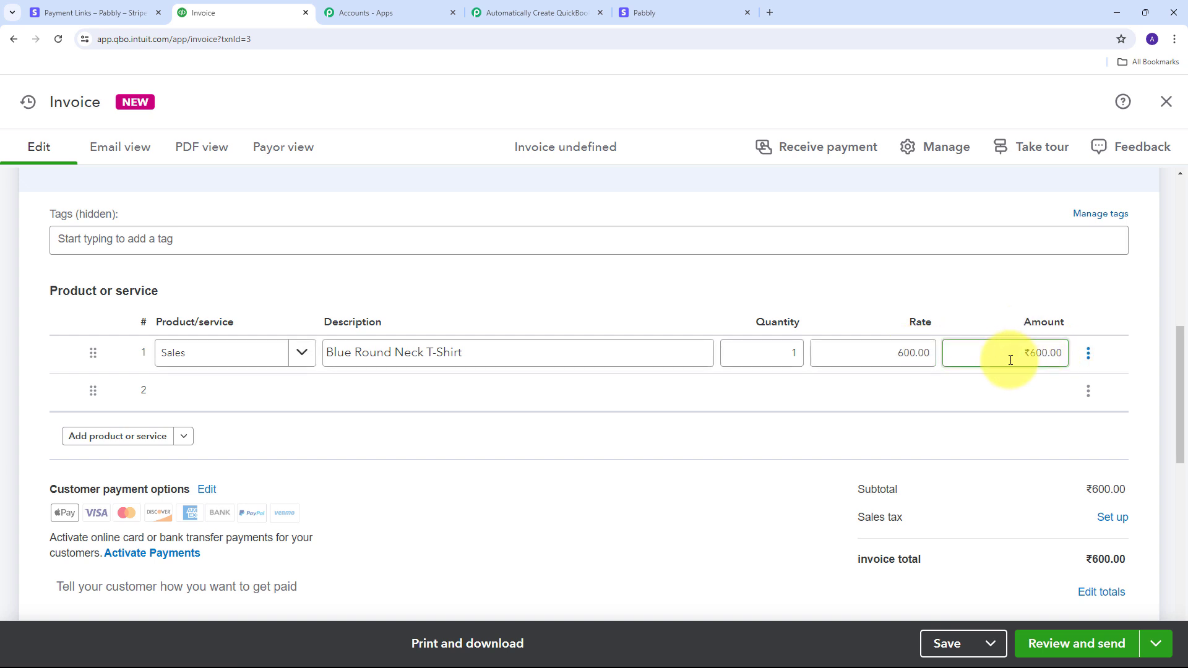
{"action": "scroll", "coordinate": [758, 456], "scroll_direction": "down", "scroll_amount": 1}
{"action": "scroll", "coordinate": [758, 457], "scroll_direction": "up", "scroll_amount": 2}
{"action": "scroll", "coordinate": [757, 457], "scroll_direction": "down", "scroll_amount": 2}
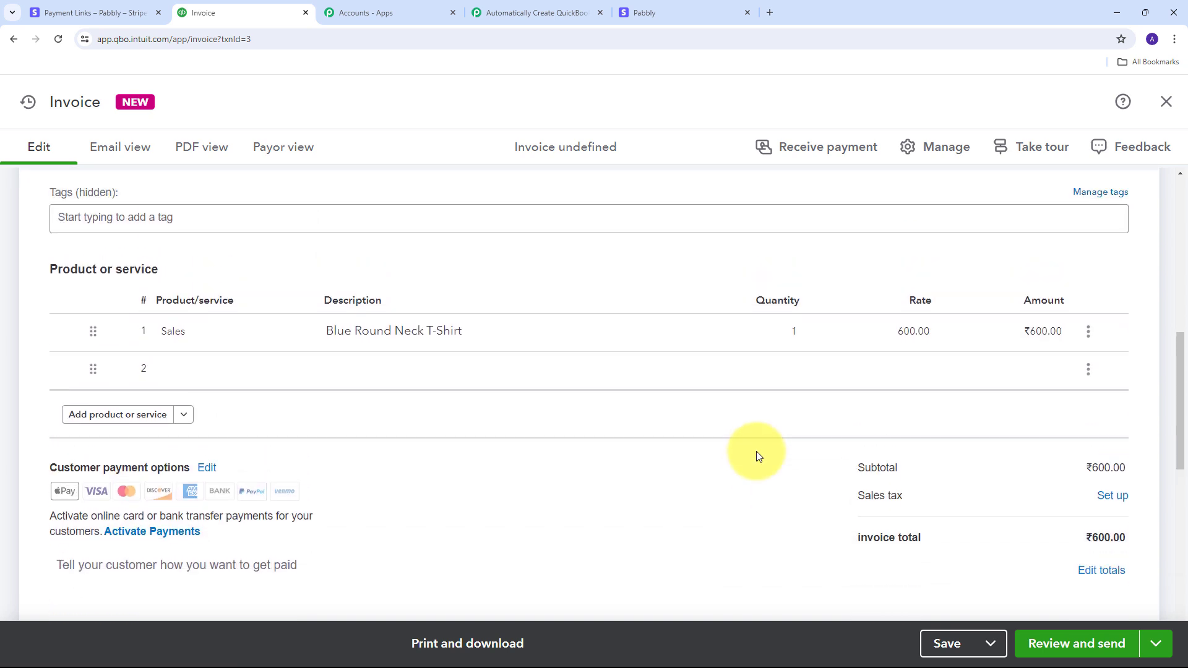
{"action": "scroll", "coordinate": [757, 452], "scroll_direction": "up", "scroll_amount": 1}
{"action": "left_click", "coordinate": [757, 452]}
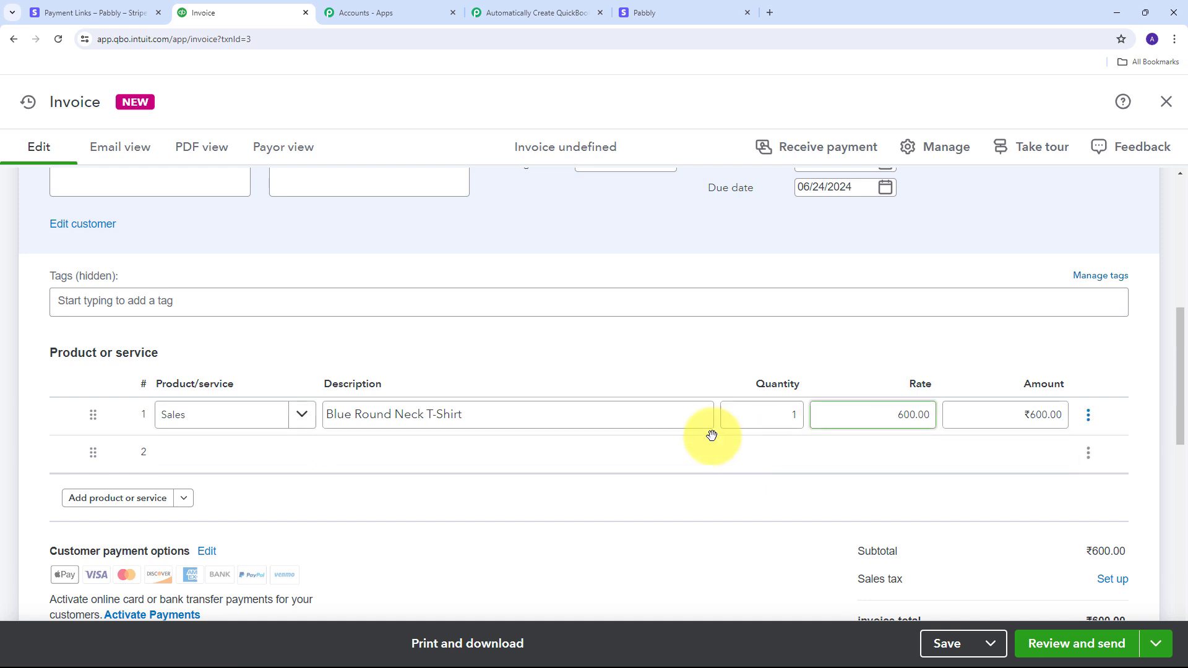
Step: Glance at the Stripe payment links page, then return to the Pabbly workflow
{"action": "left_click", "coordinate": [93, 12]}
{"action": "left_click", "coordinate": [226, 11]}
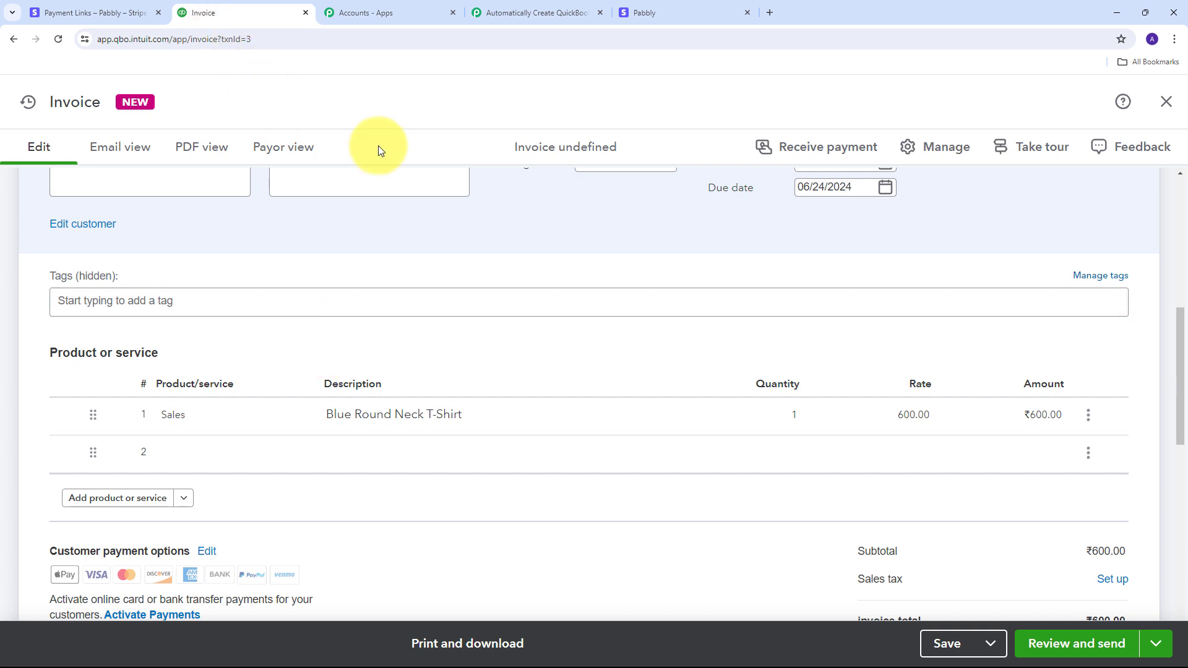
{"action": "left_click", "coordinate": [515, 12]}
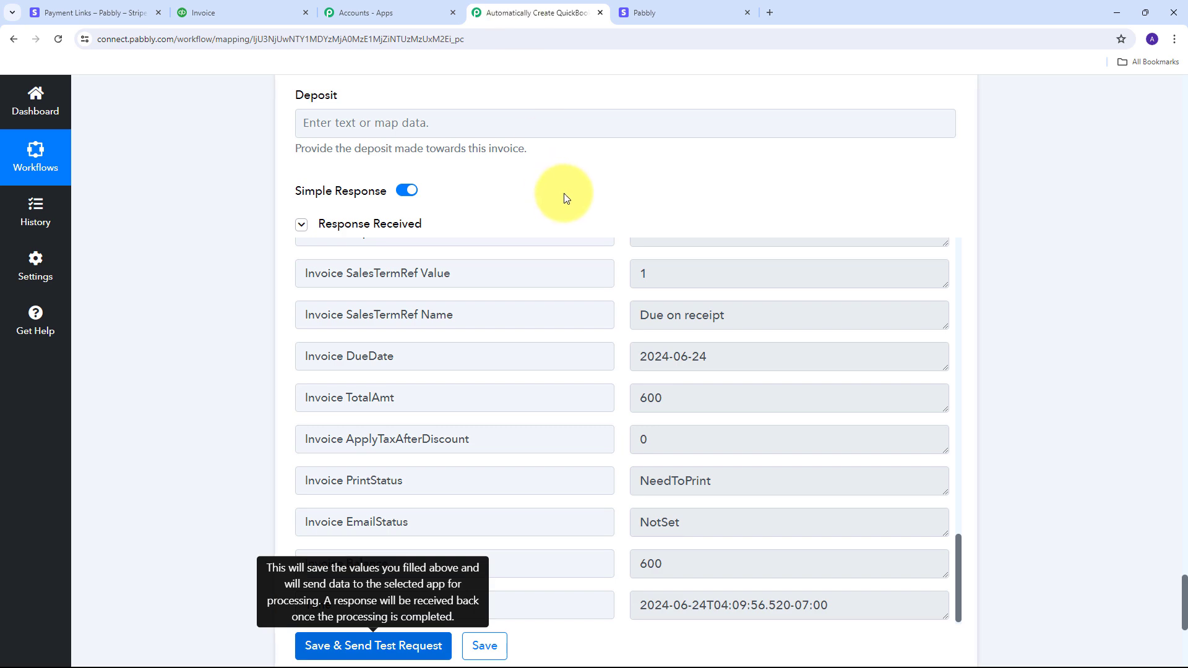
Step: Scroll through the switched-on workflow: Stripe checkout, Number Formatter, QuickBooks customer and invoice steps
{"action": "scroll", "coordinate": [1042, 253], "scroll_direction": "up", "scroll_amount": 8}
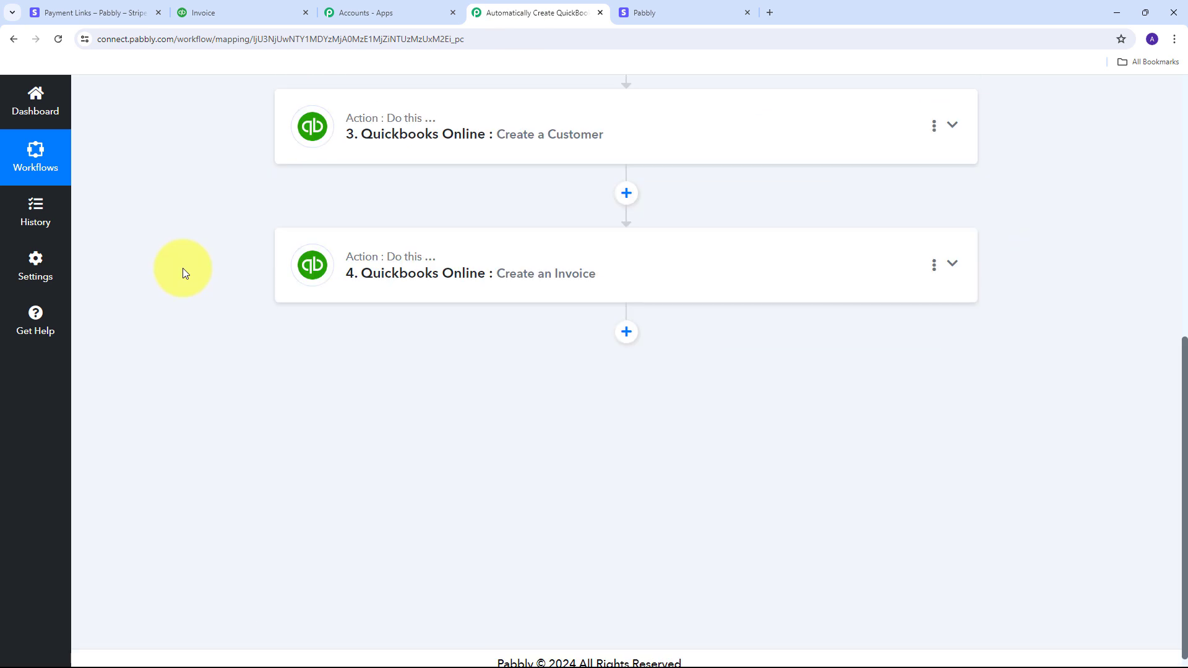
{"action": "scroll", "coordinate": [183, 268], "scroll_direction": "up", "scroll_amount": 8}
{"action": "scroll", "coordinate": [183, 268], "scroll_direction": "down", "scroll_amount": 2}
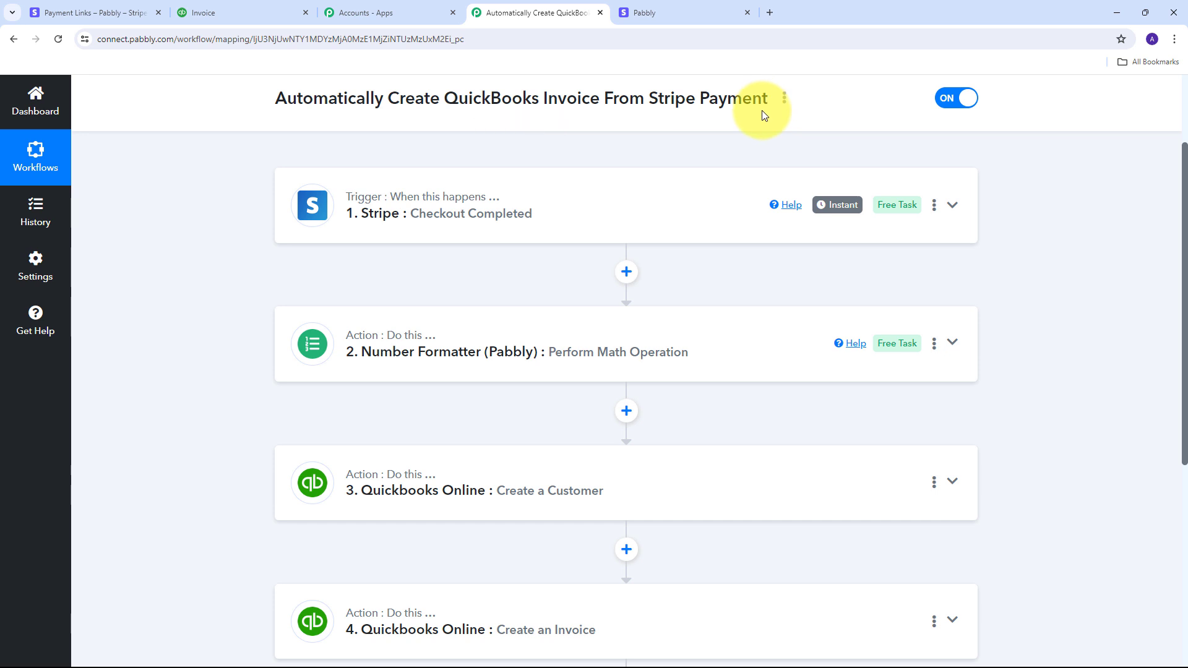
{"action": "scroll", "coordinate": [176, 319], "scroll_direction": "up", "scroll_amount": 2}
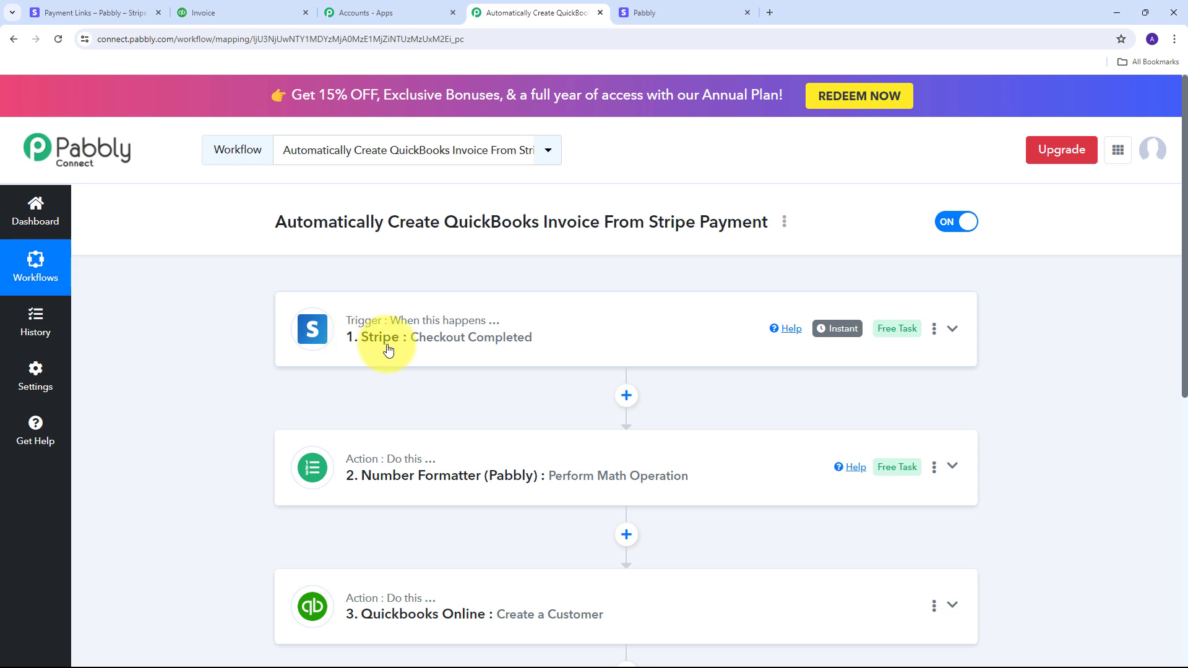
{"action": "scroll", "coordinate": [464, 291], "scroll_direction": "down", "scroll_amount": 4}
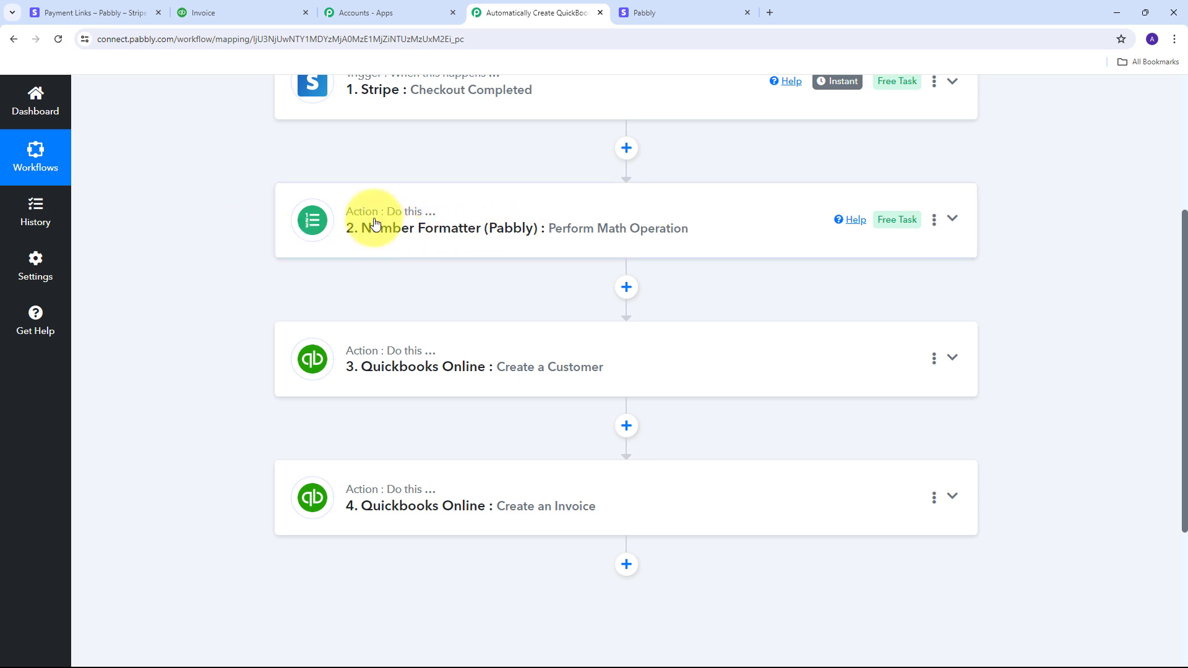
{"action": "mouse_move", "coordinate": [375, 222]}
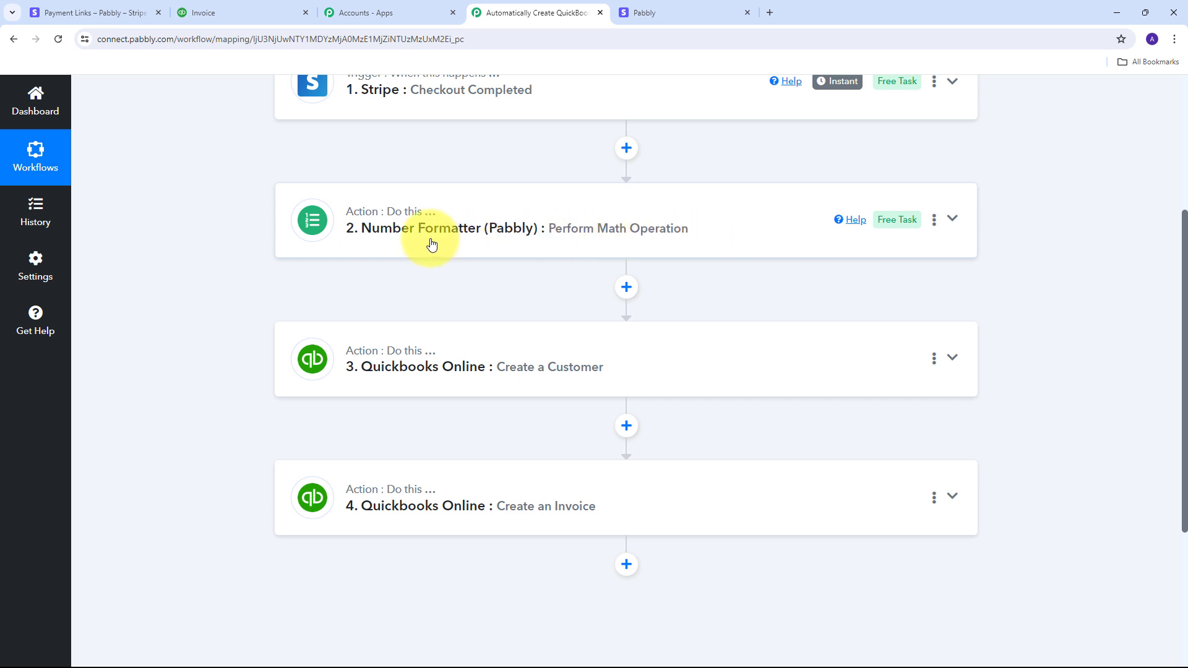
{"action": "scroll", "coordinate": [285, 246], "scroll_direction": "down", "scroll_amount": 1}
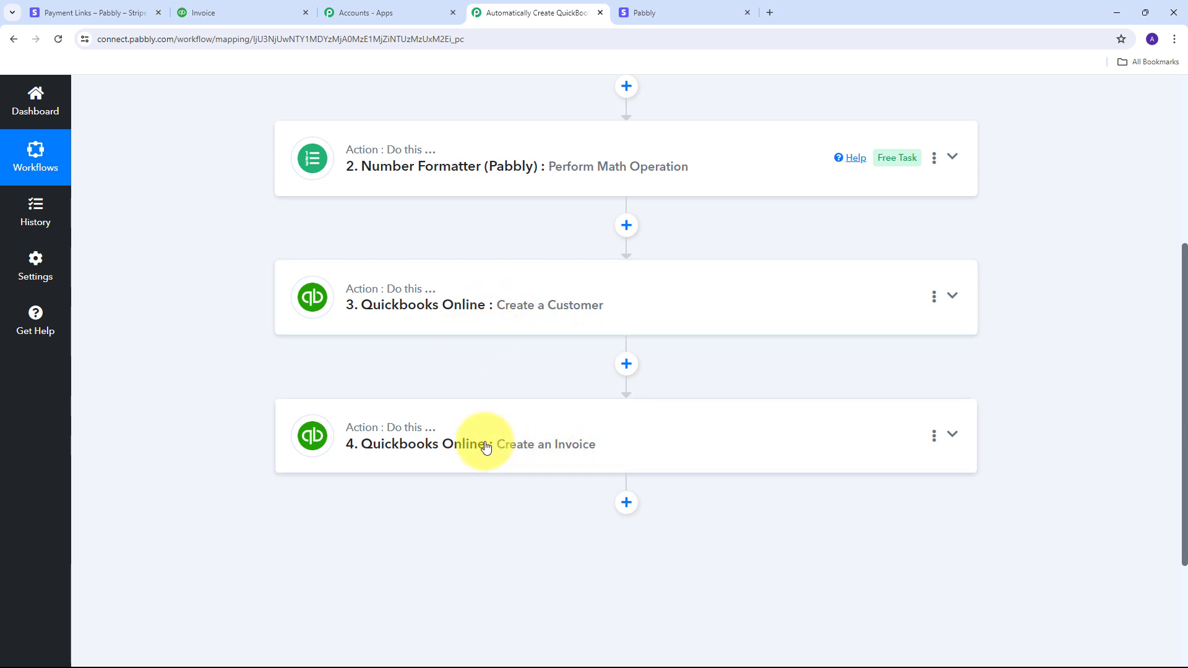
{"action": "scroll", "coordinate": [278, 412], "scroll_direction": "up", "scroll_amount": 5}
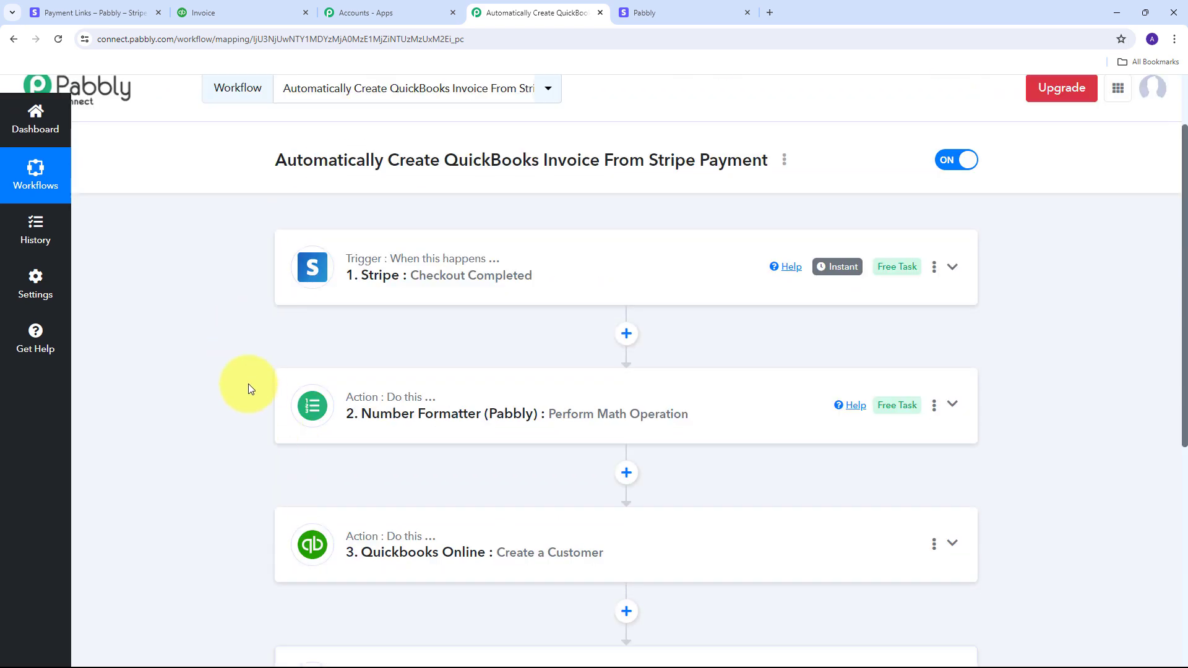